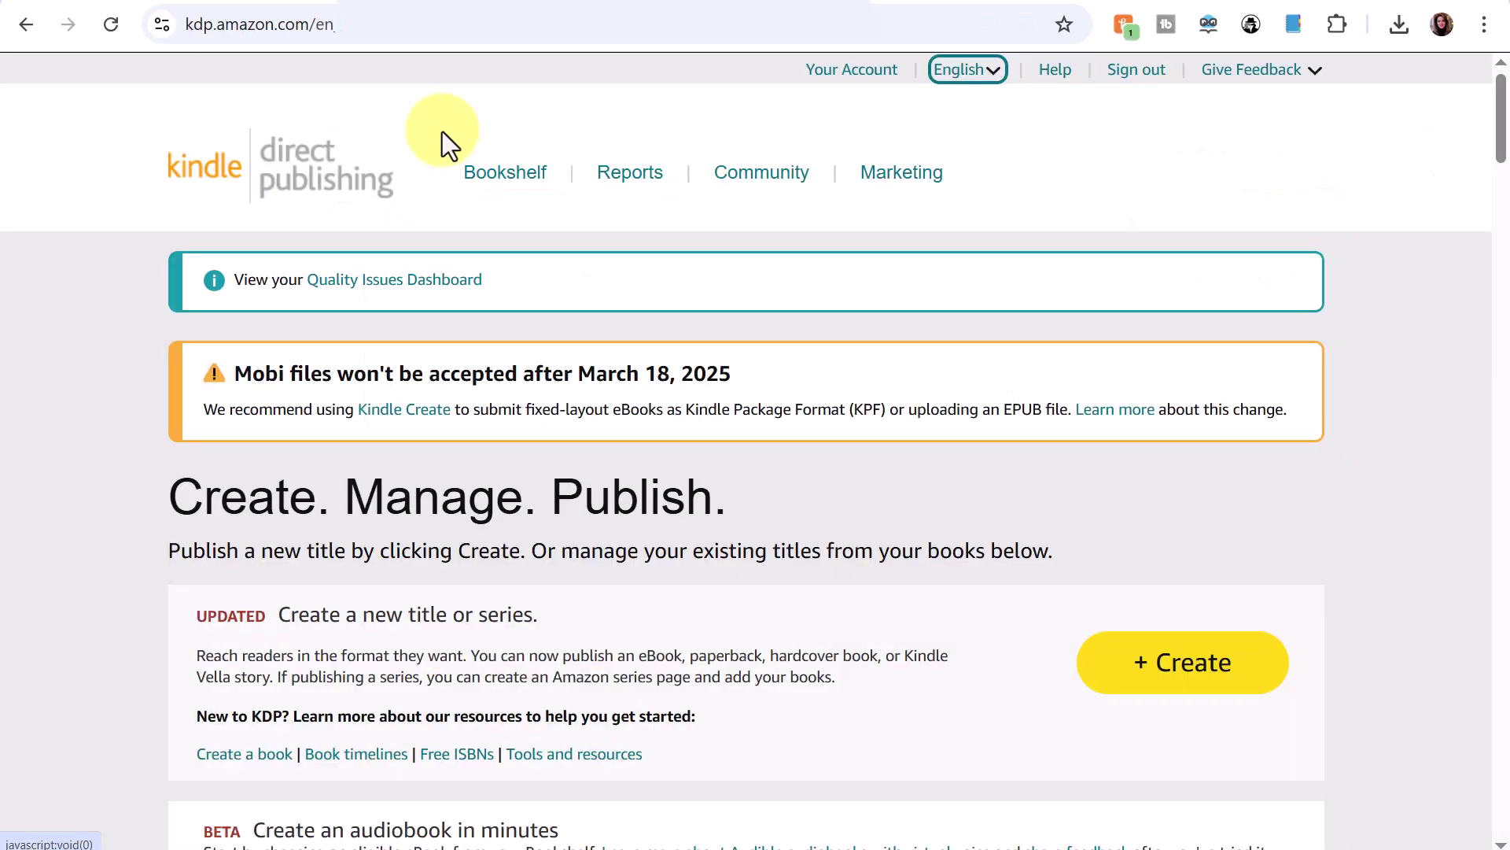
# Check why the Kindle eBook of The Writing and Brainstorming Book isn't eligible for an audiobook, and close the explanation.
pyautogui.moveTo(1499, 106); pyautogui.dragTo(1506, 203)
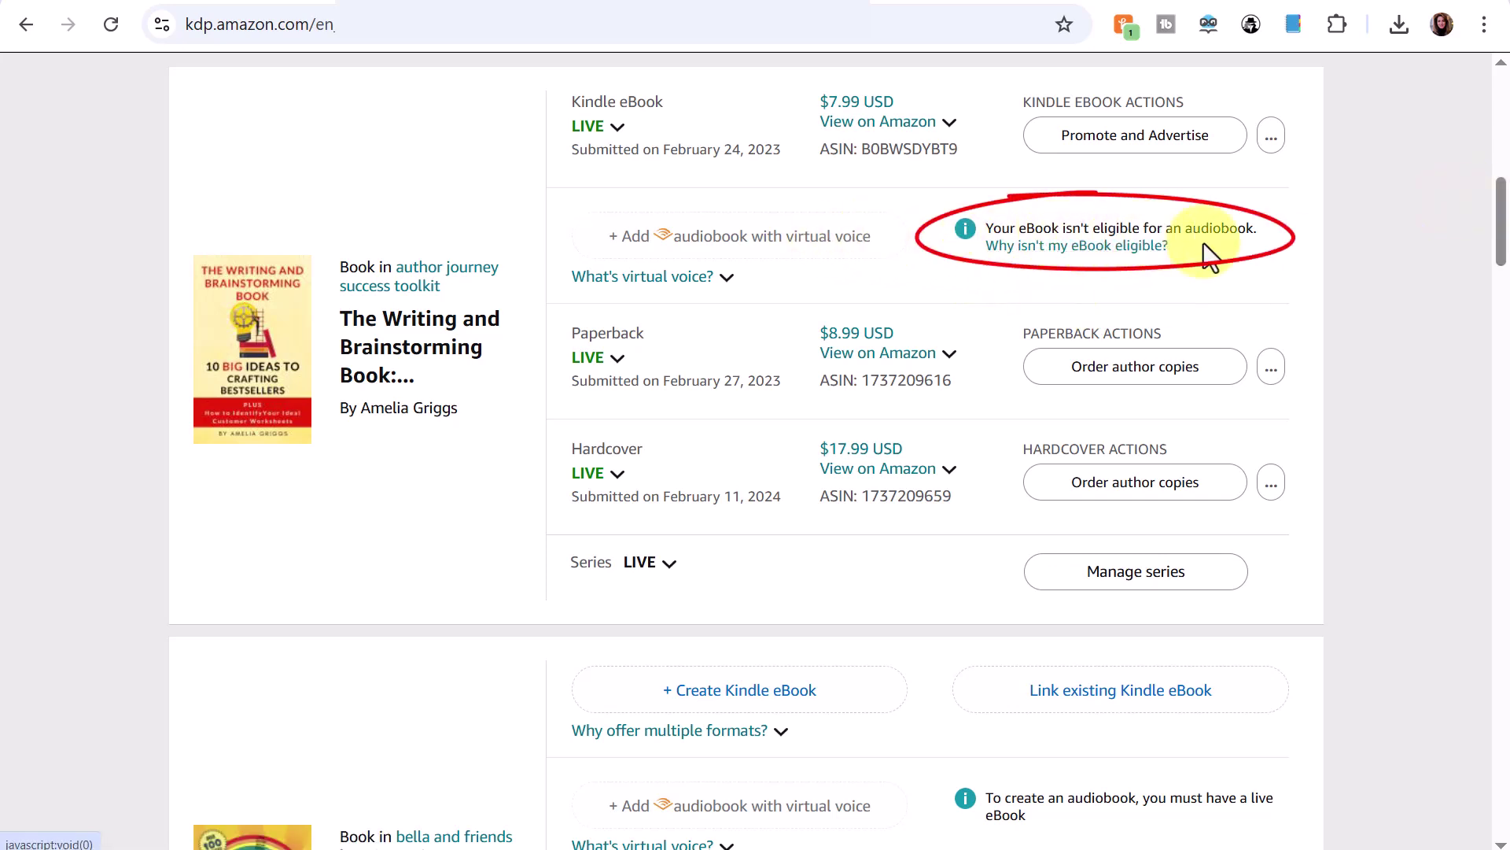
pyautogui.click(1082, 248)
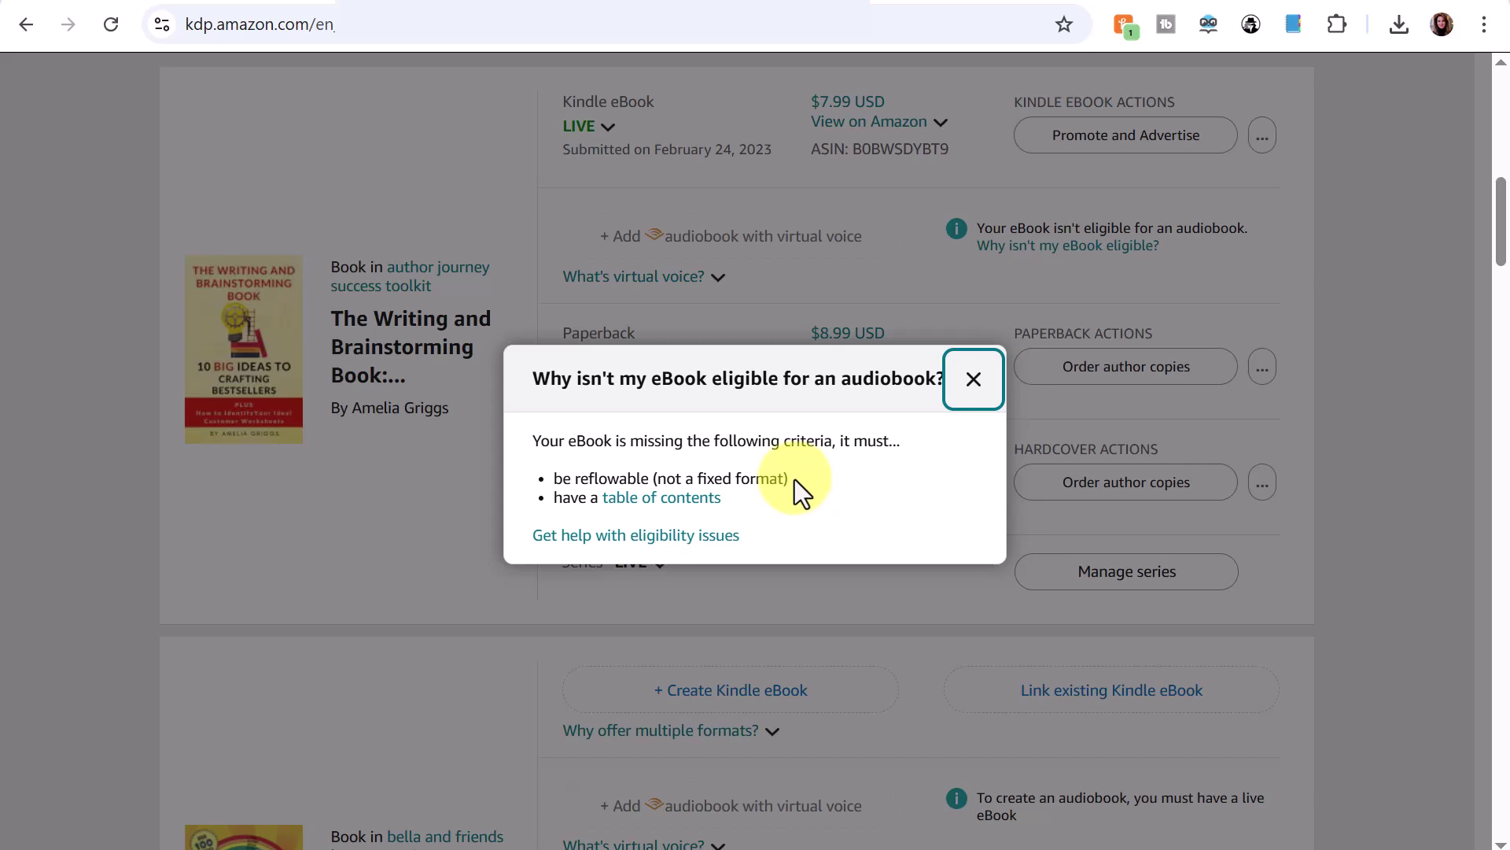
pyautogui.click(973, 381)
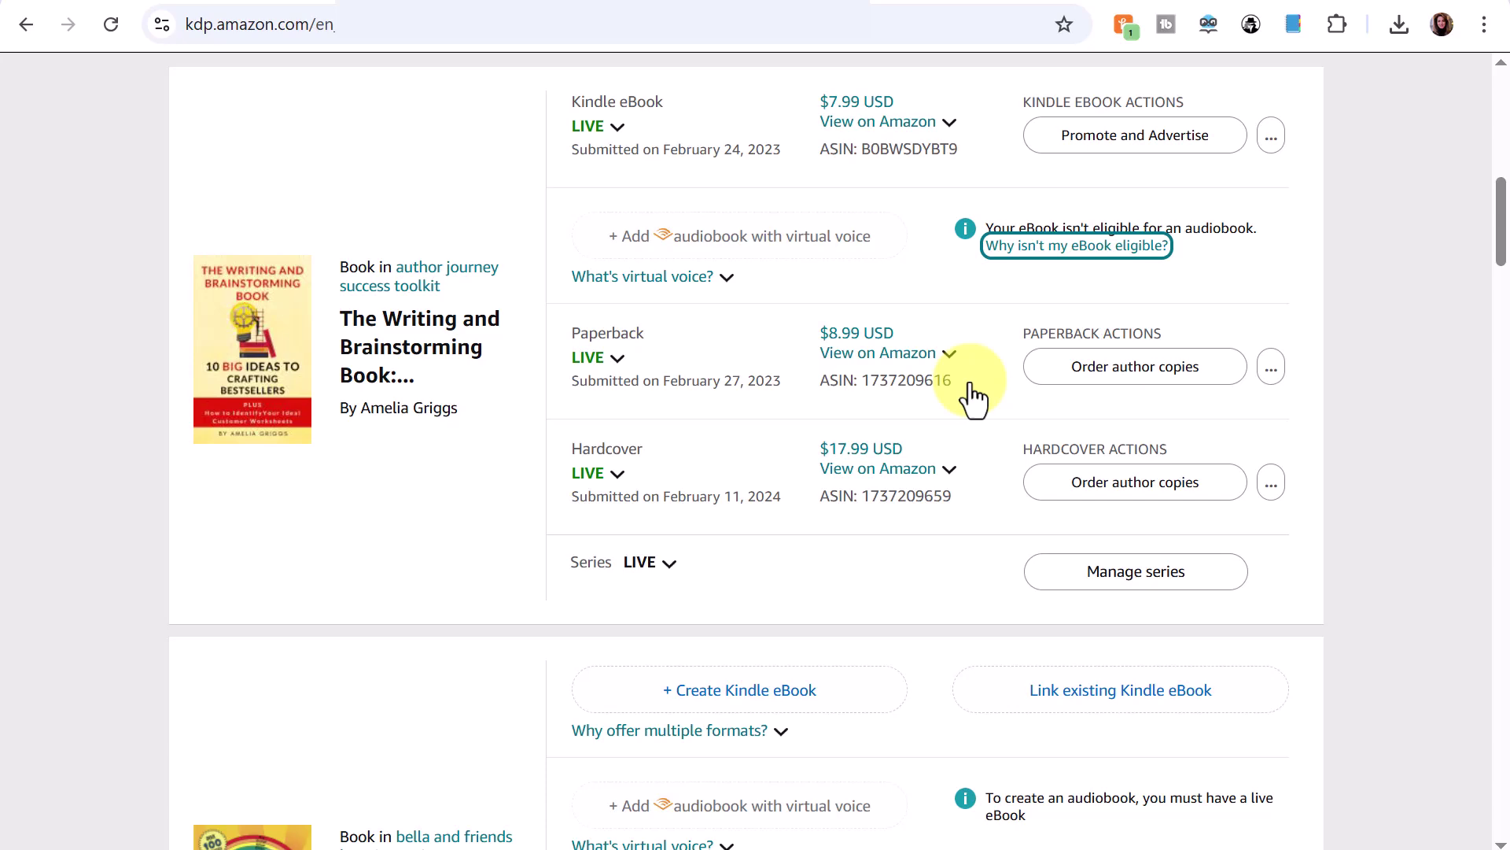
# Check what virtual voice is for the Author Journey Success eBook and start adding its audiobook with virtual voice.
pyautogui.scroll(-6, 975, 298)
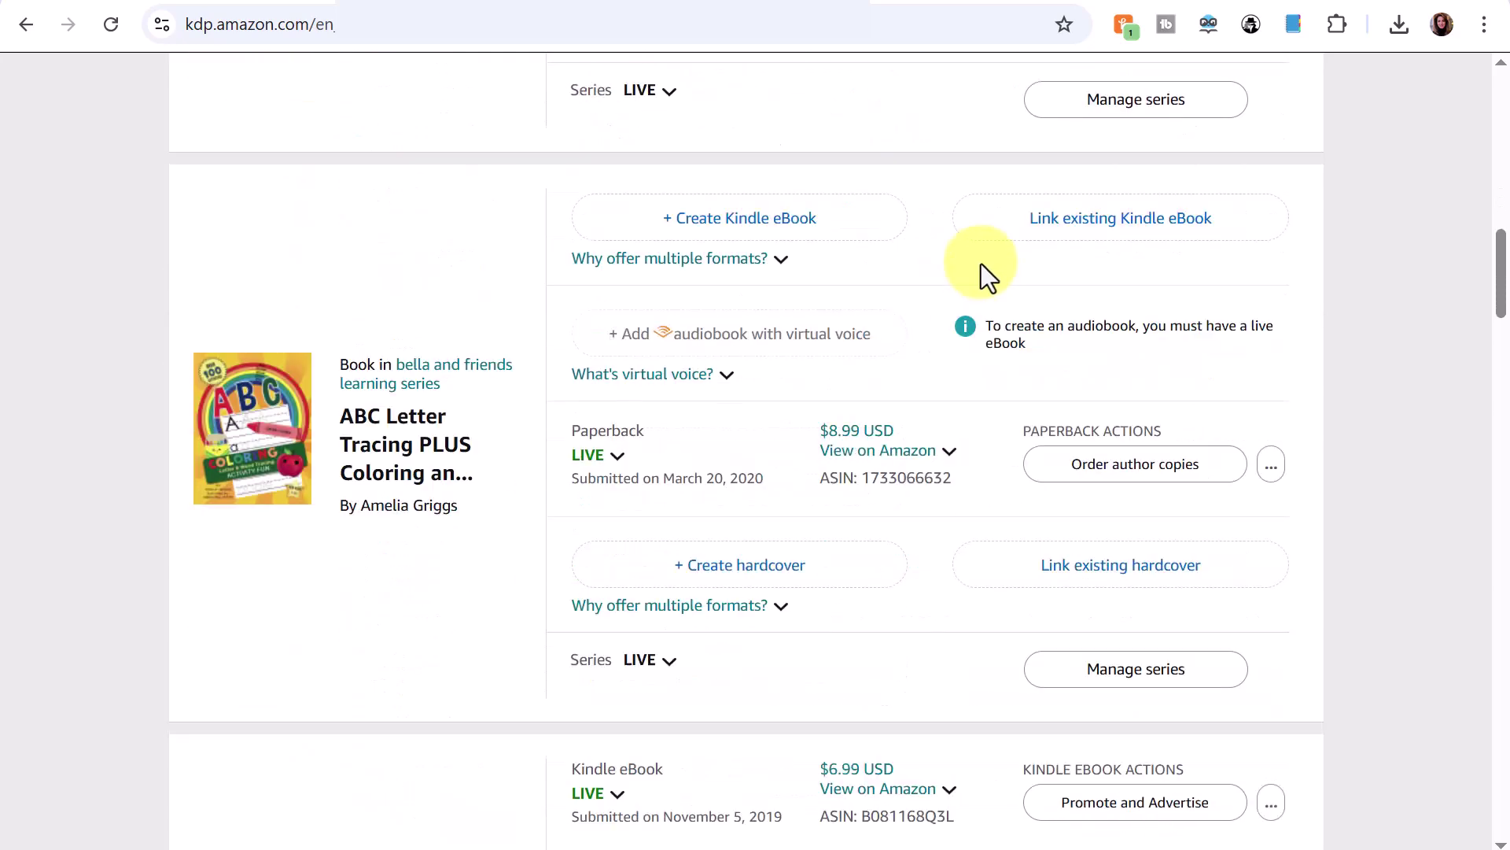
pyautogui.scroll(-7, 974, 253)
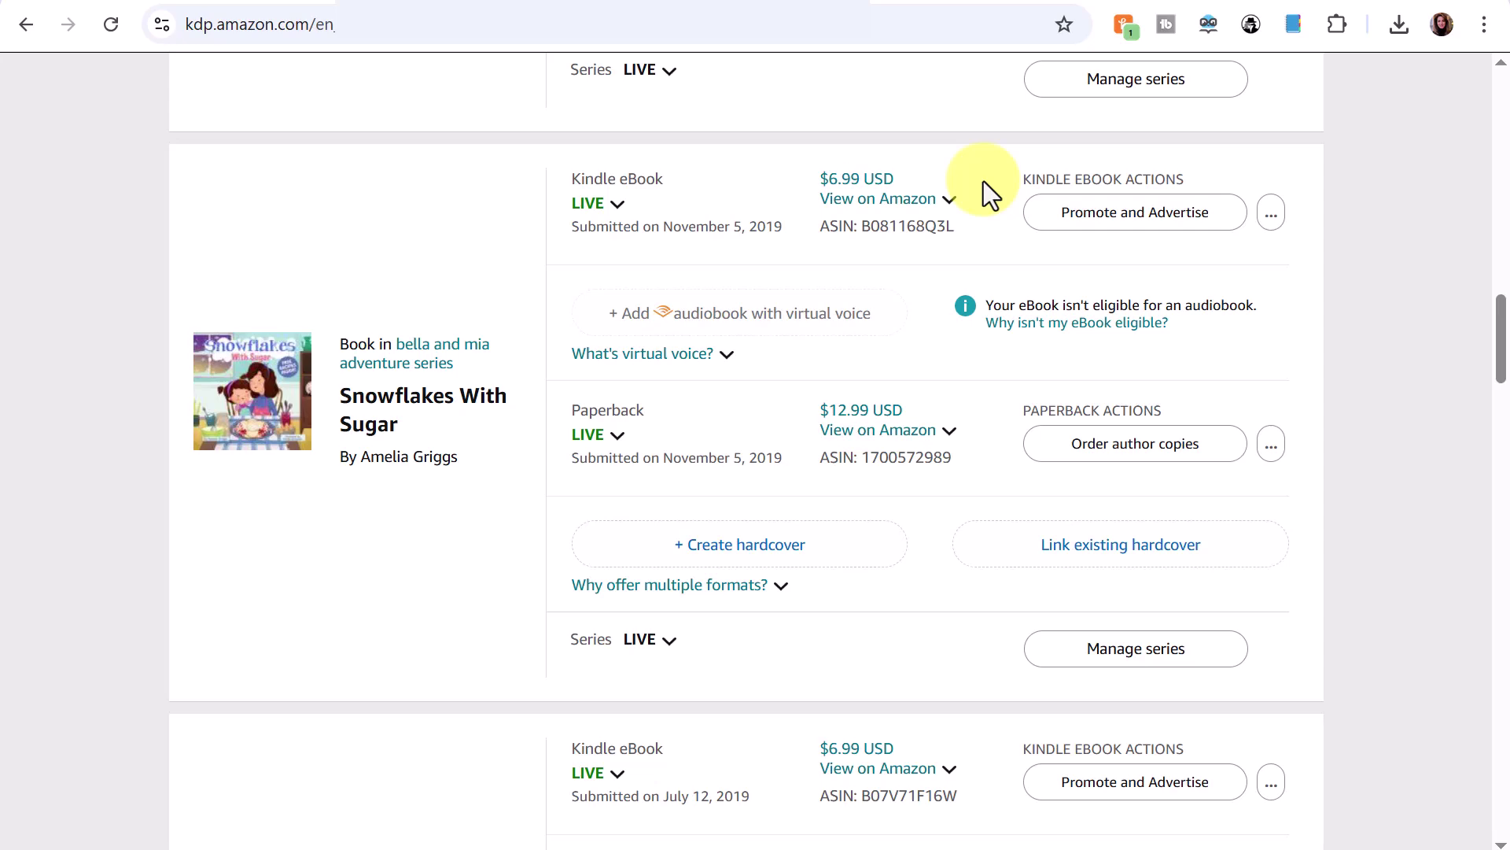
pyautogui.scroll(-7, 983, 181)
pyautogui.scroll(-4, 979, 182)
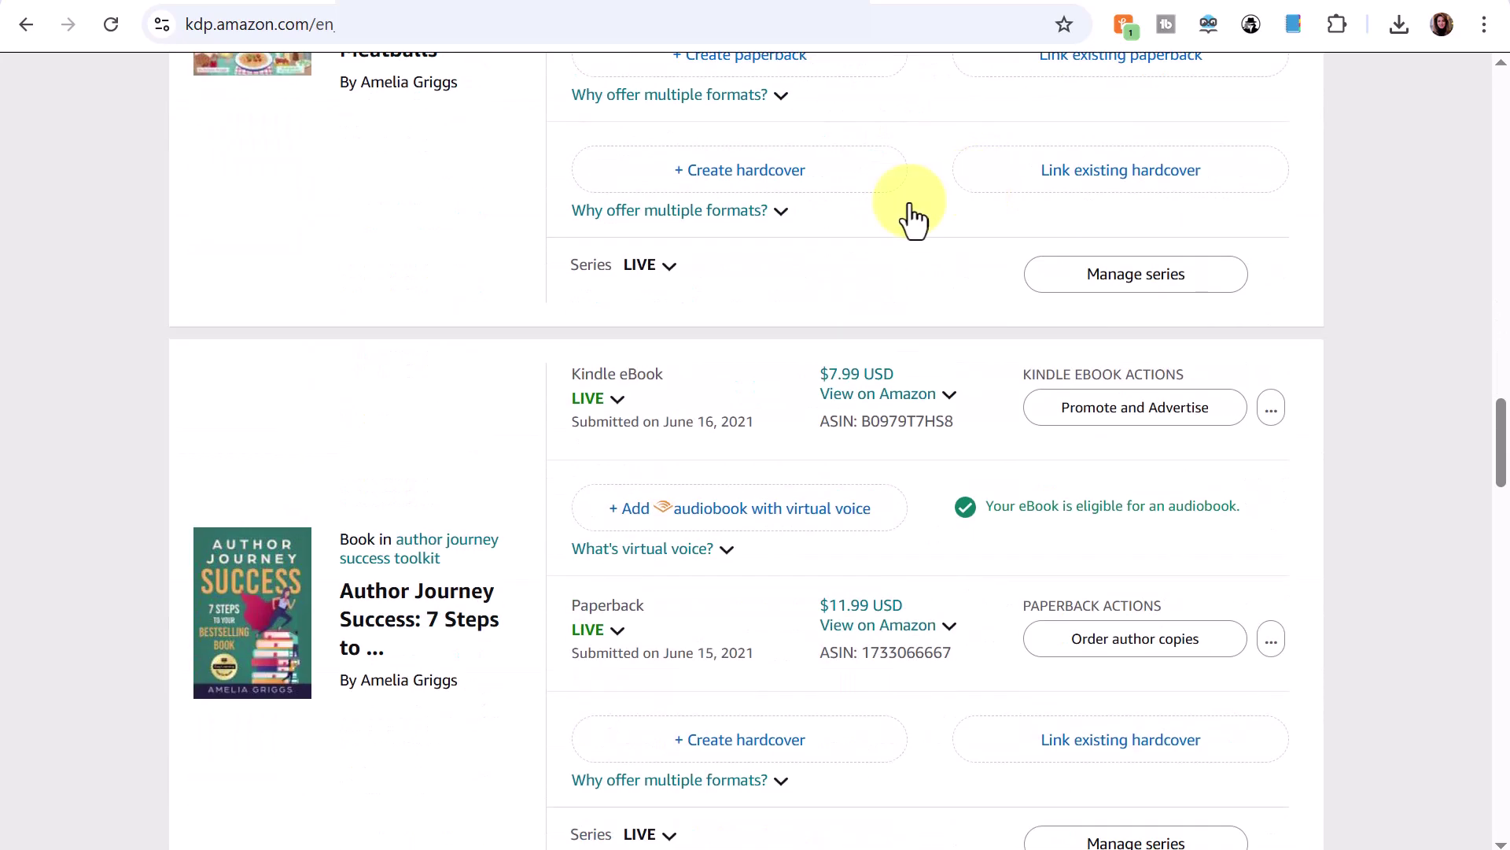
pyautogui.scroll(-2, 276, 346)
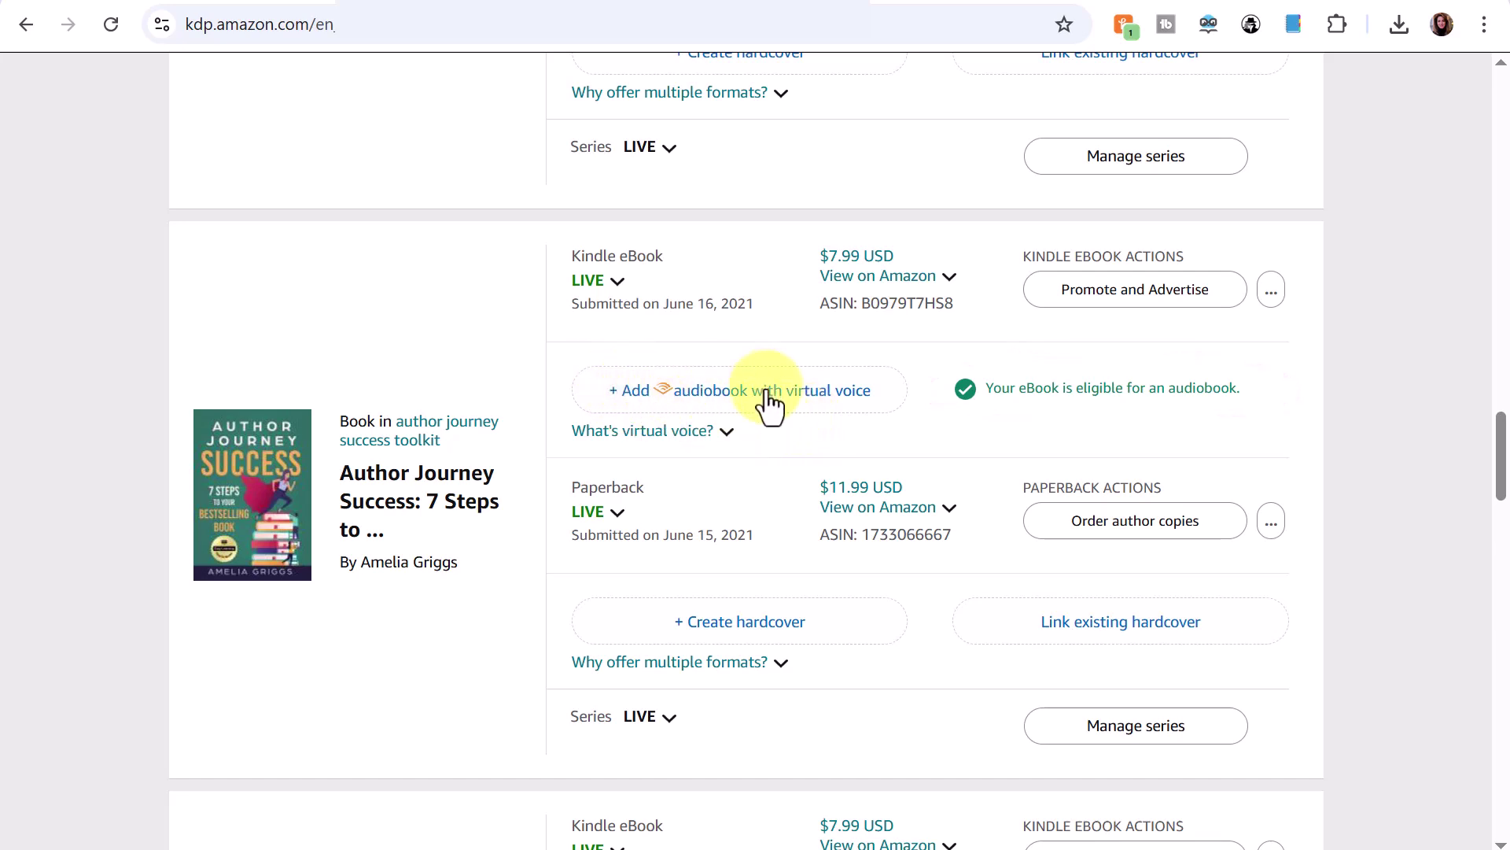
pyautogui.click(641, 435)
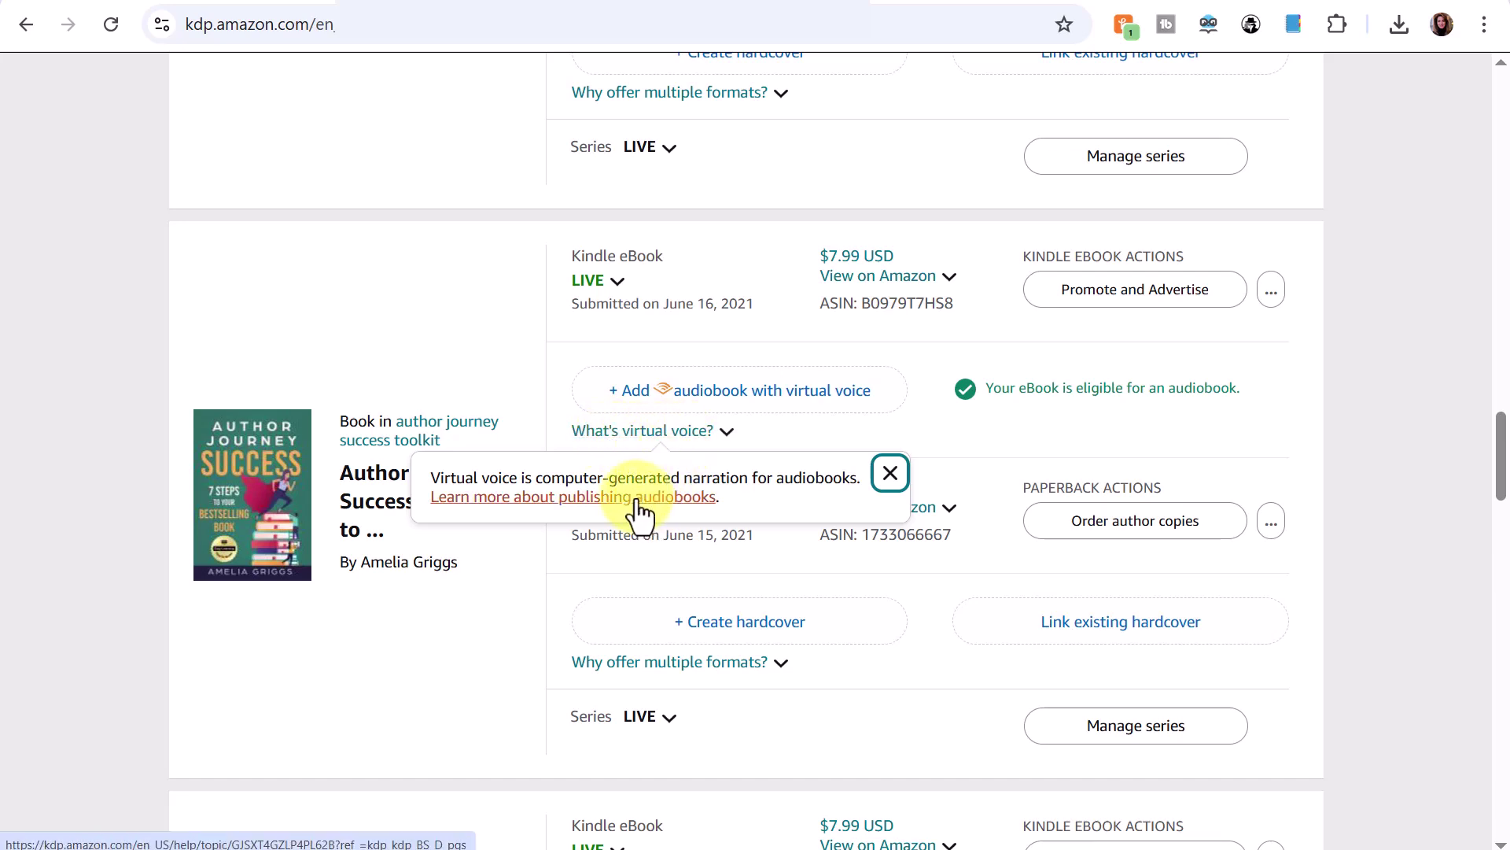
pyautogui.click(653, 431)
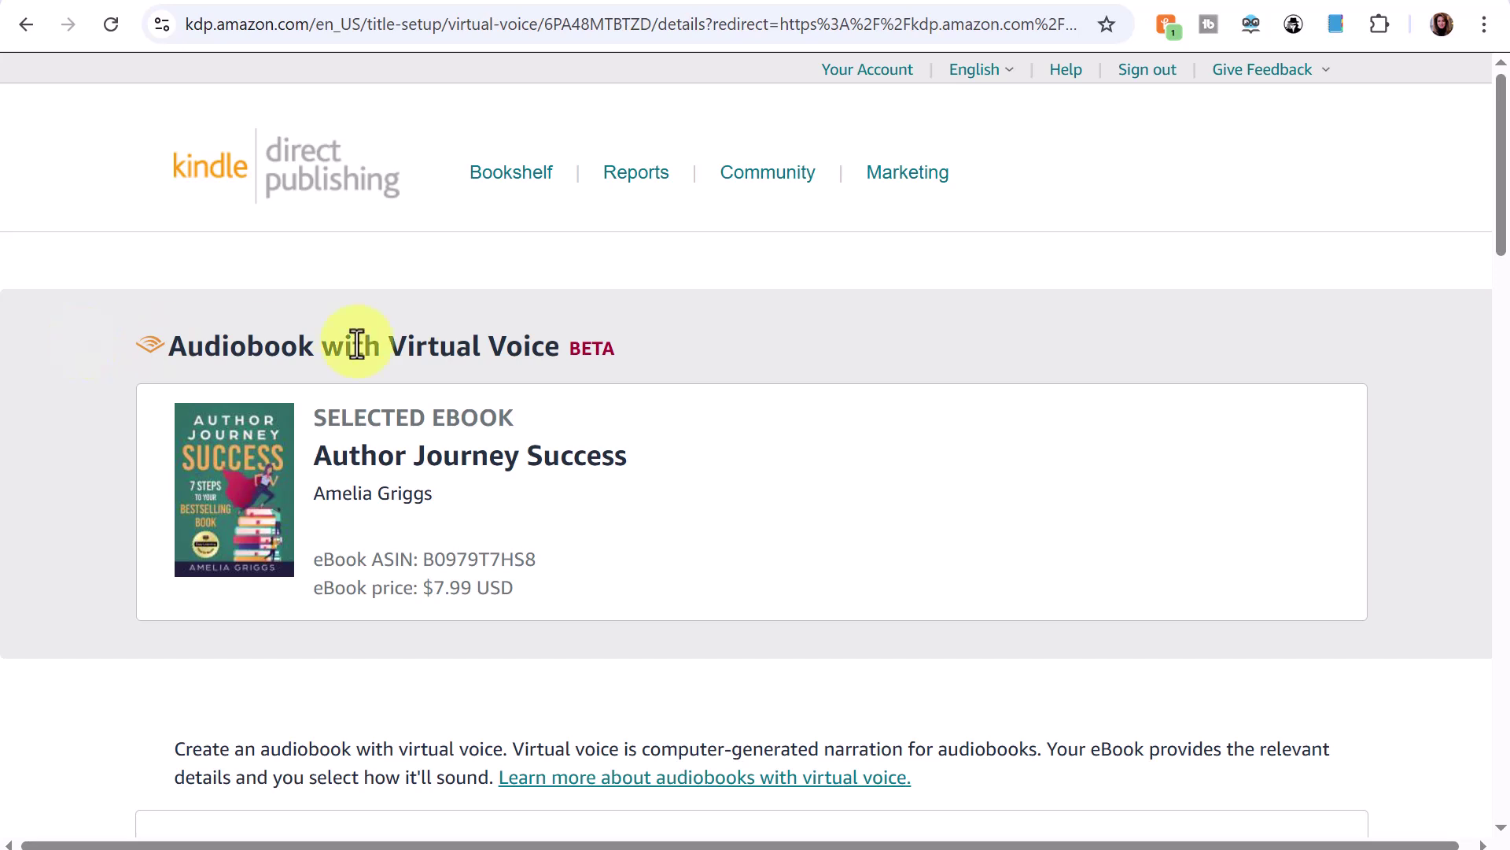
# Play the voice samples of American English 4, British English 1, American English 5 and American English 3, raising the volume.
pyautogui.scroll(-3, 1048, 256)
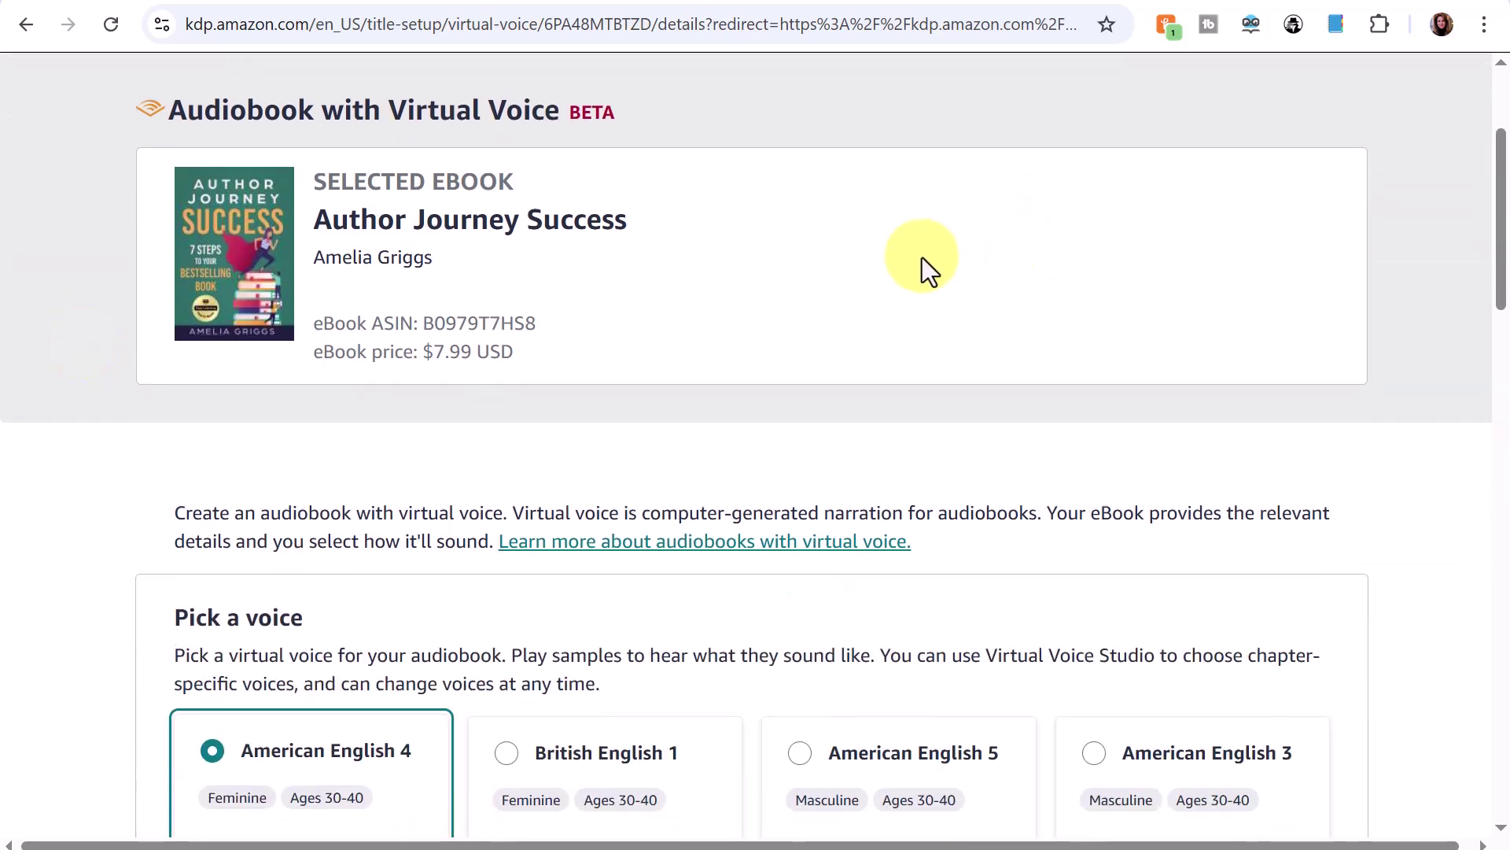
pyautogui.scroll(-3, 843, 224)
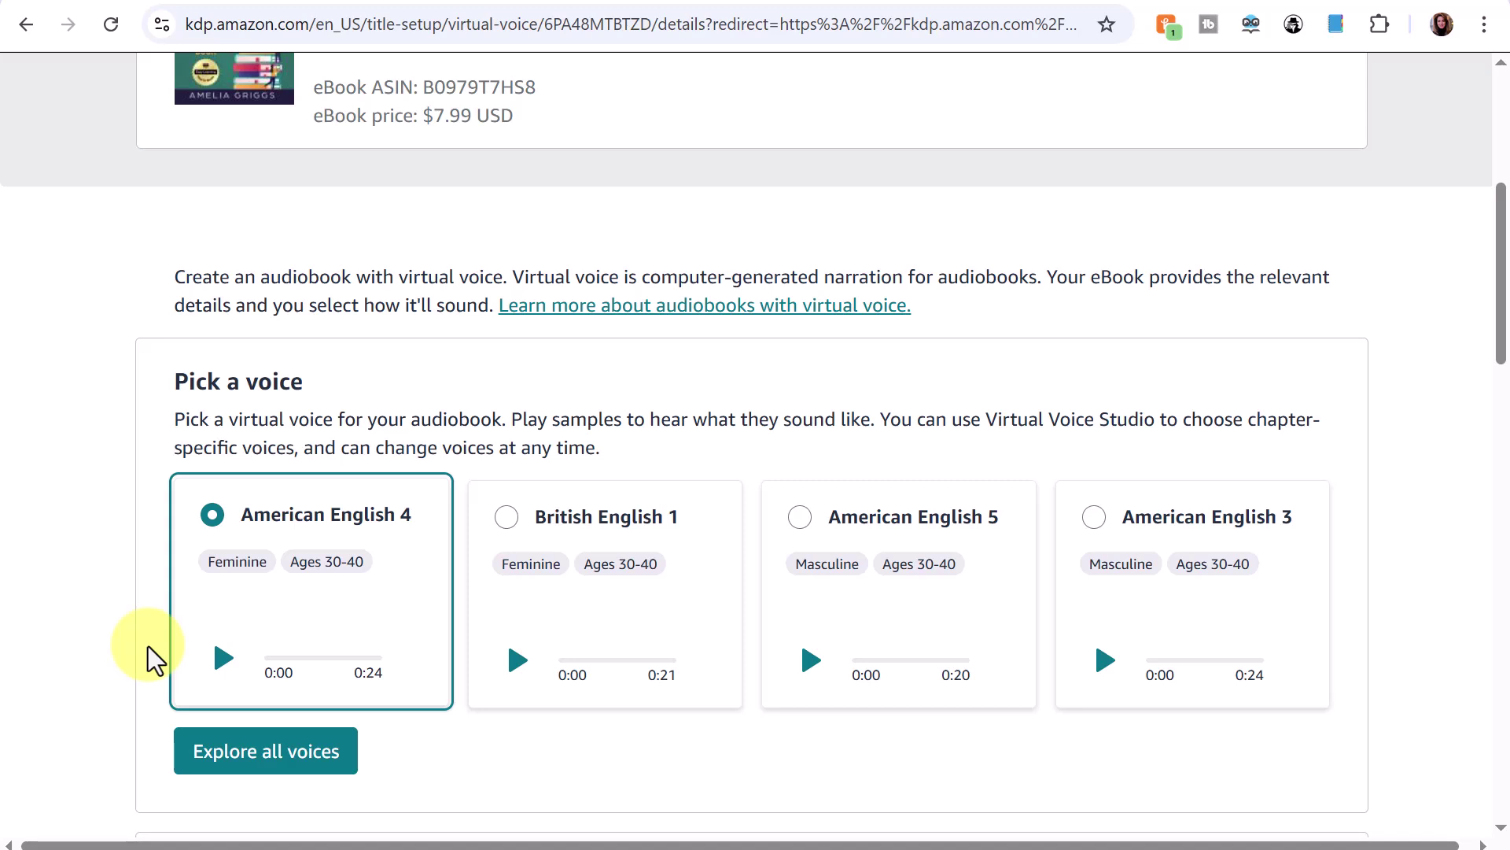
pyautogui.click(222, 657)
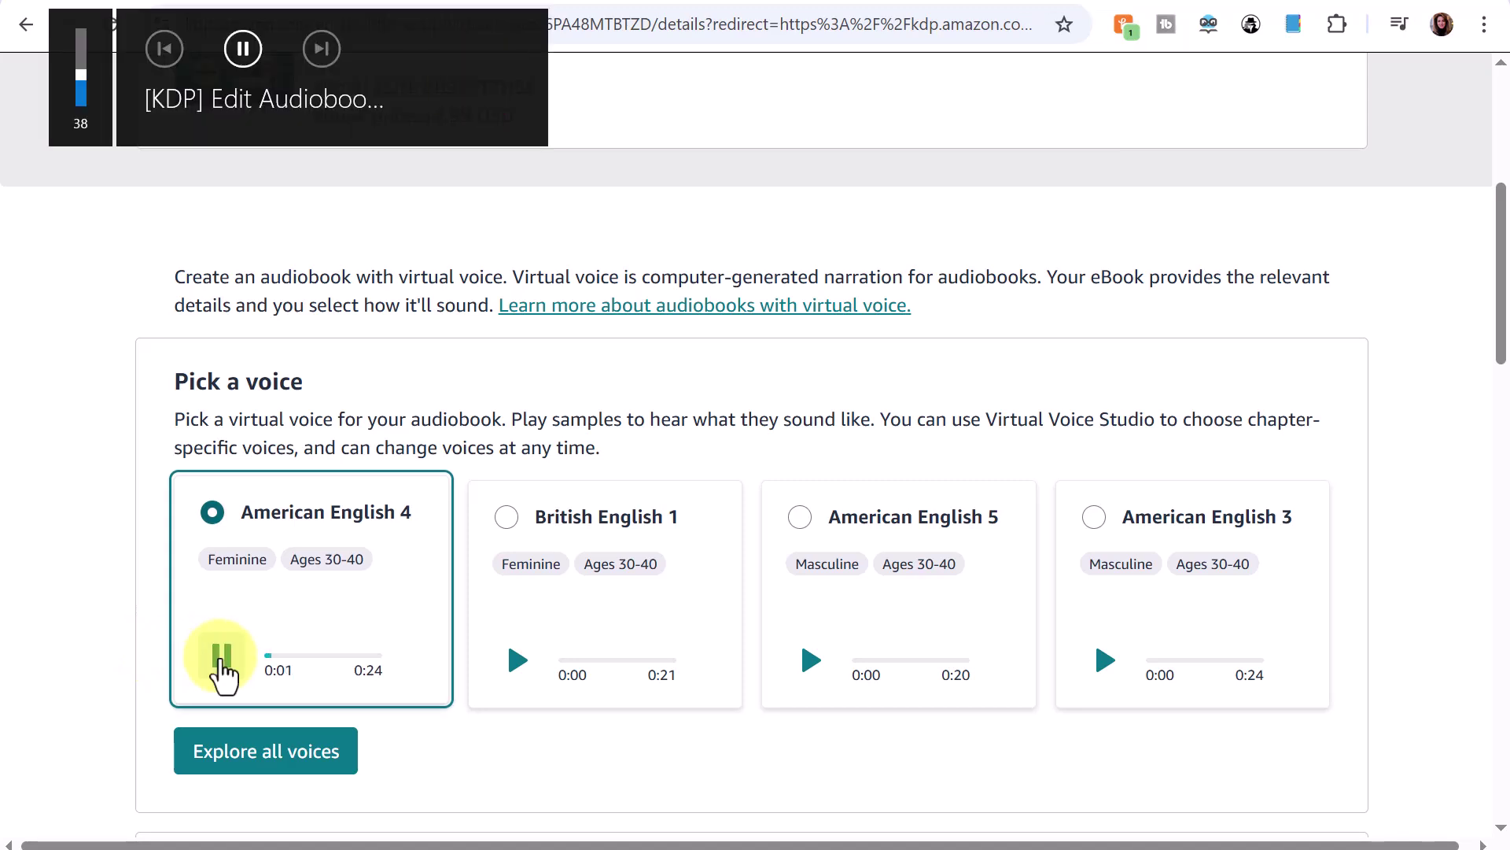
pyautogui.press('XF86AudioRaiseVolume')
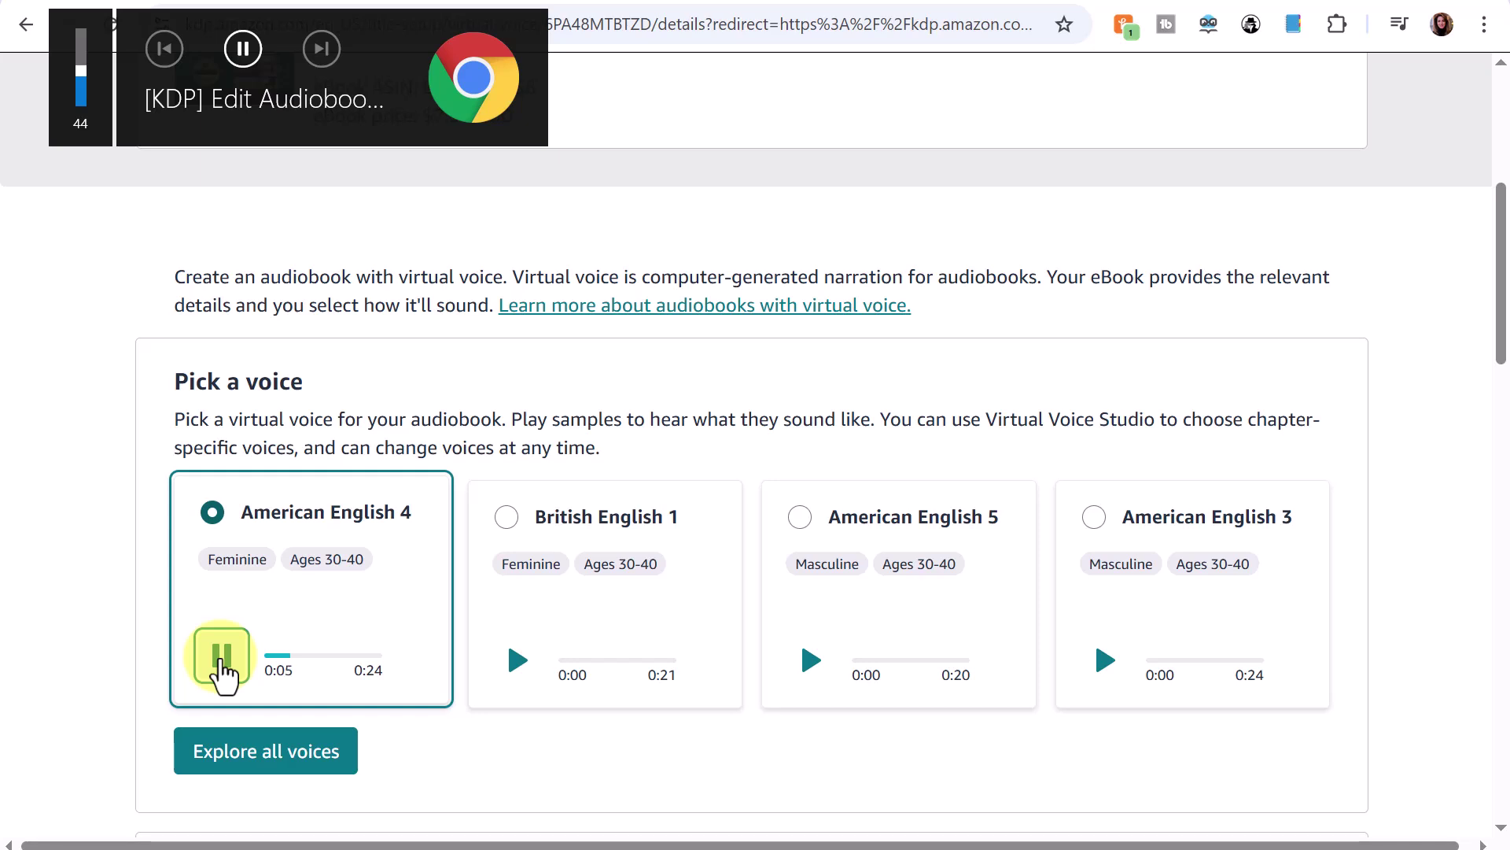
pyautogui.click(516, 665)
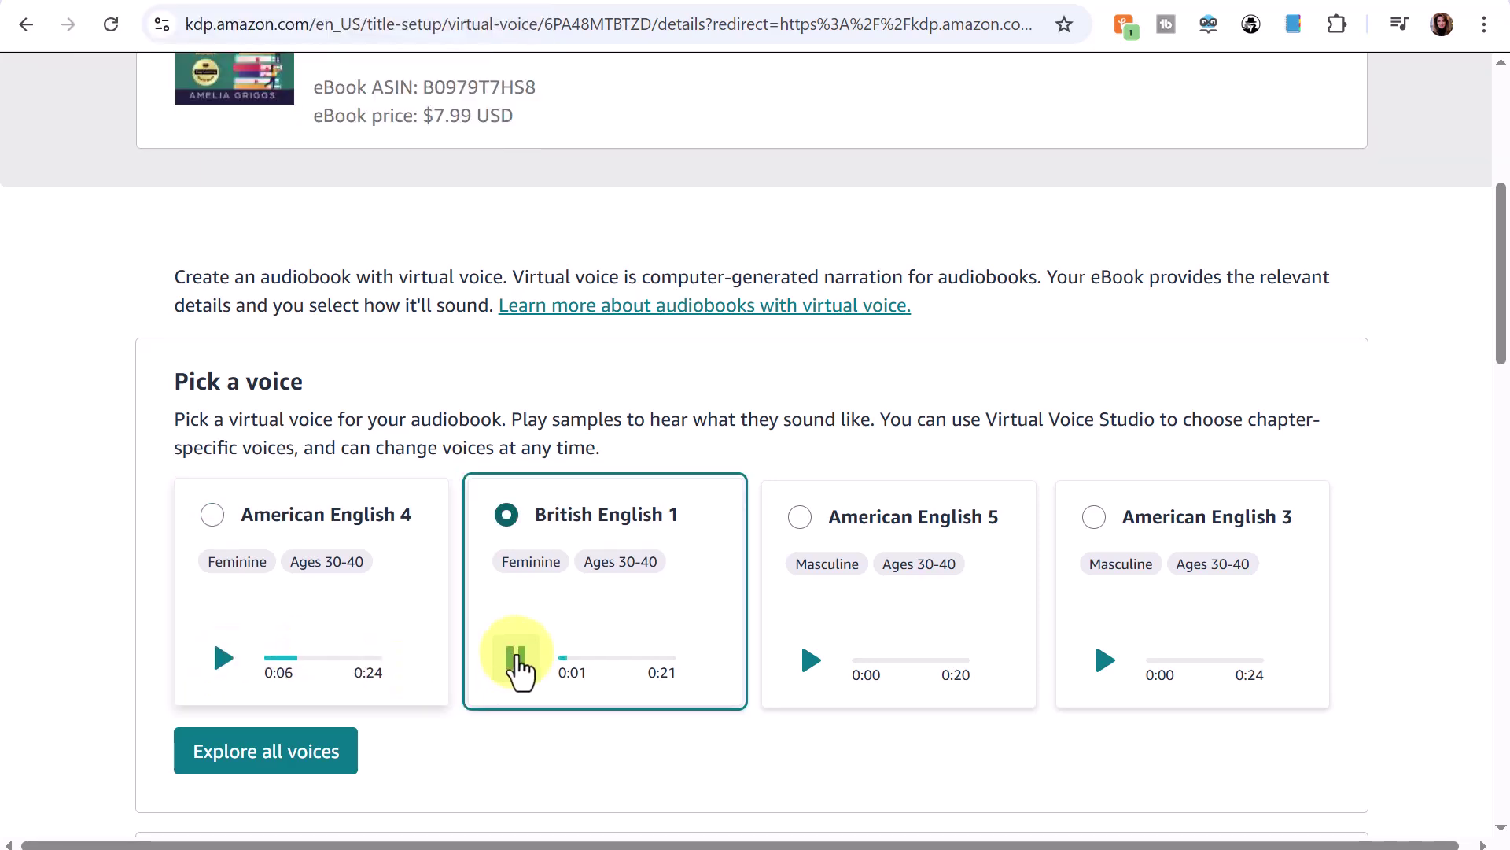
pyautogui.click(811, 661)
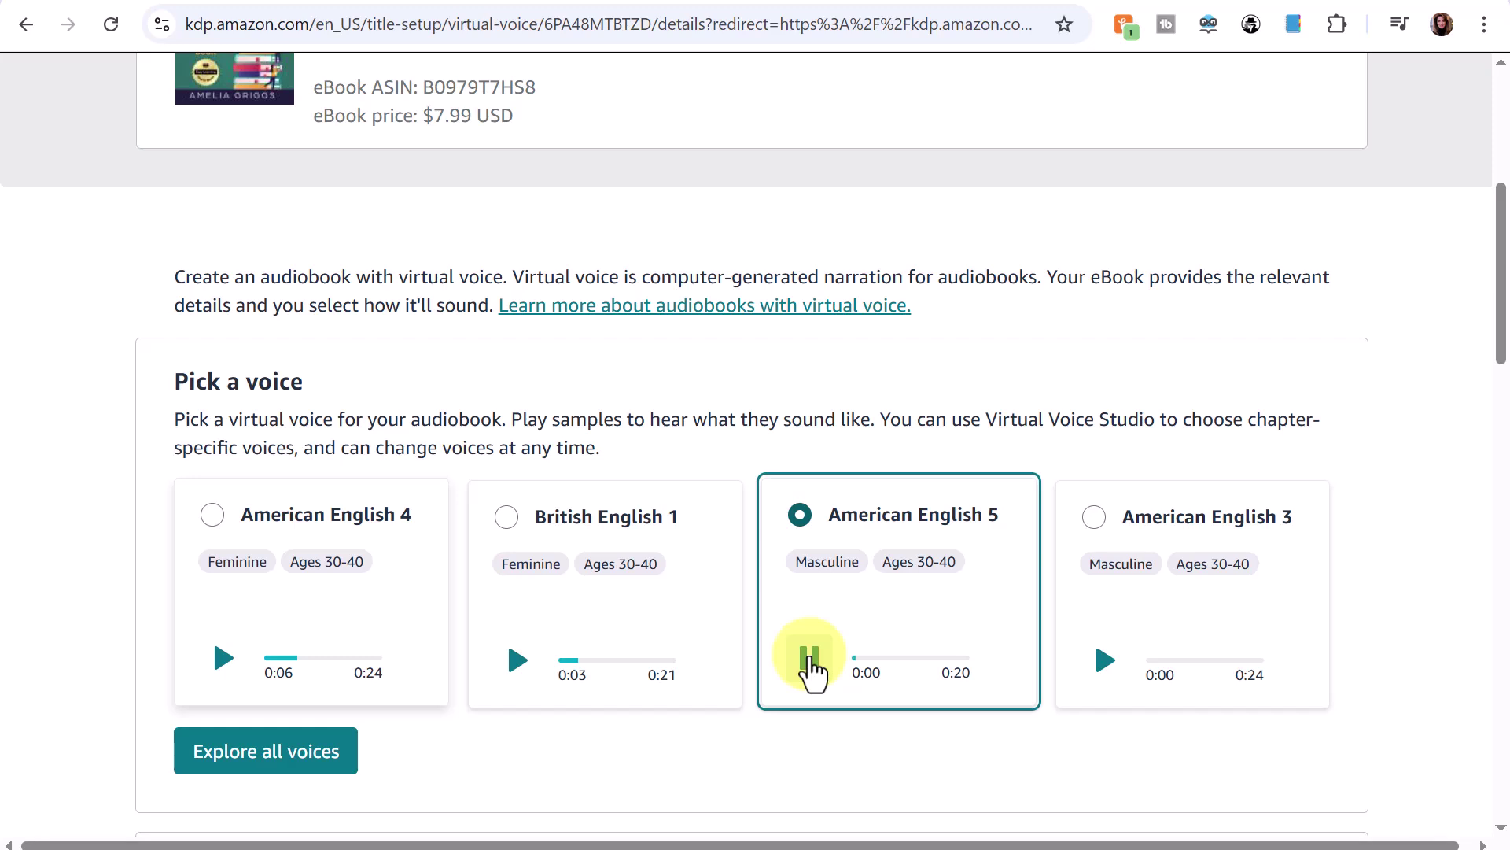
pyautogui.click(1105, 661)
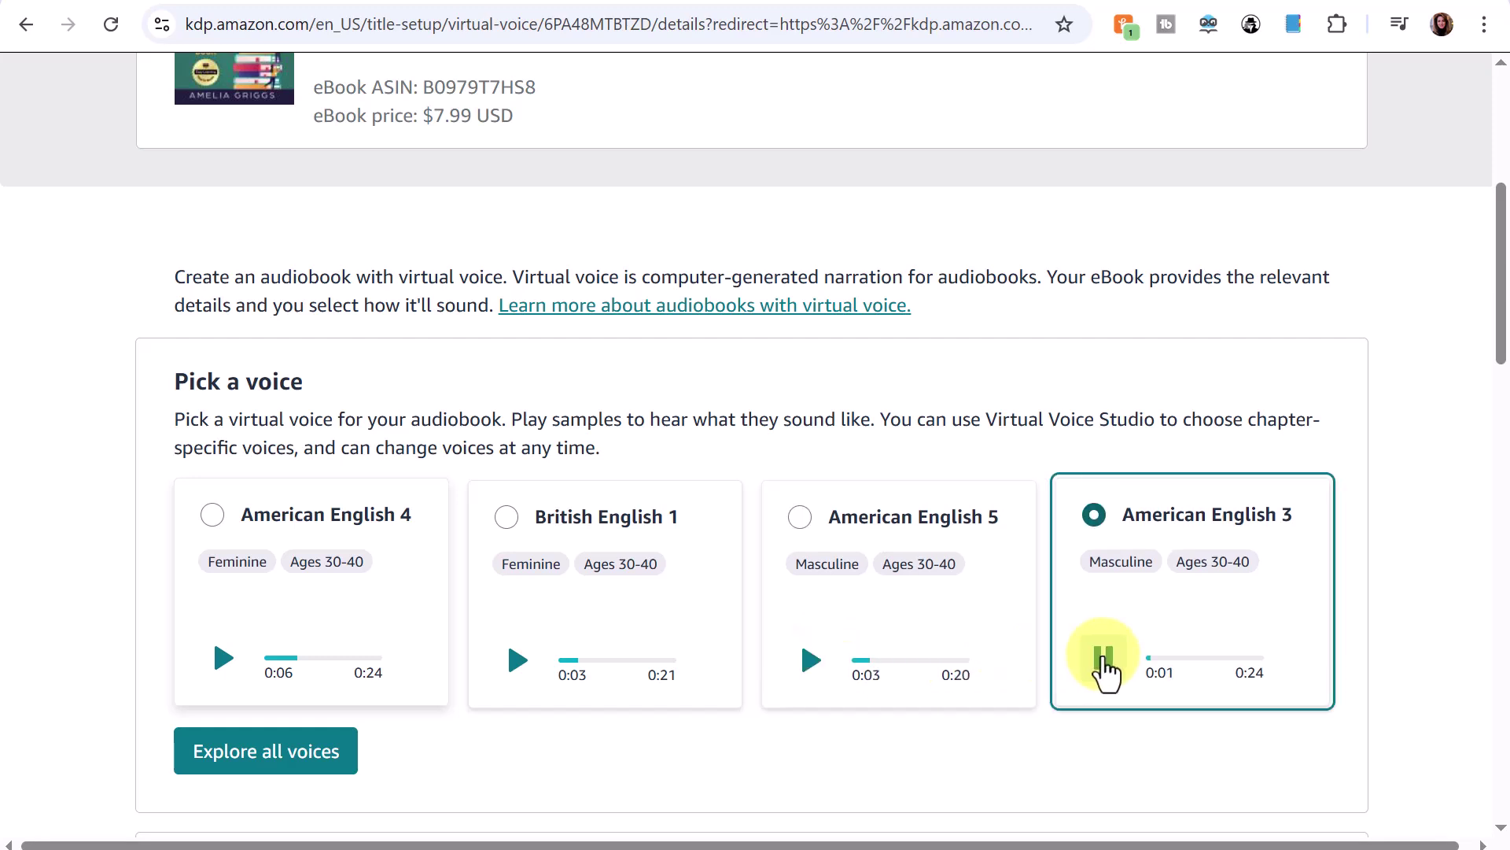
# Explore all voices, playing the American English 10 sample and the British English 7 sample on page 5 of the list.
pyautogui.click(330, 752)
pyautogui.scroll(-3, 955, 428)
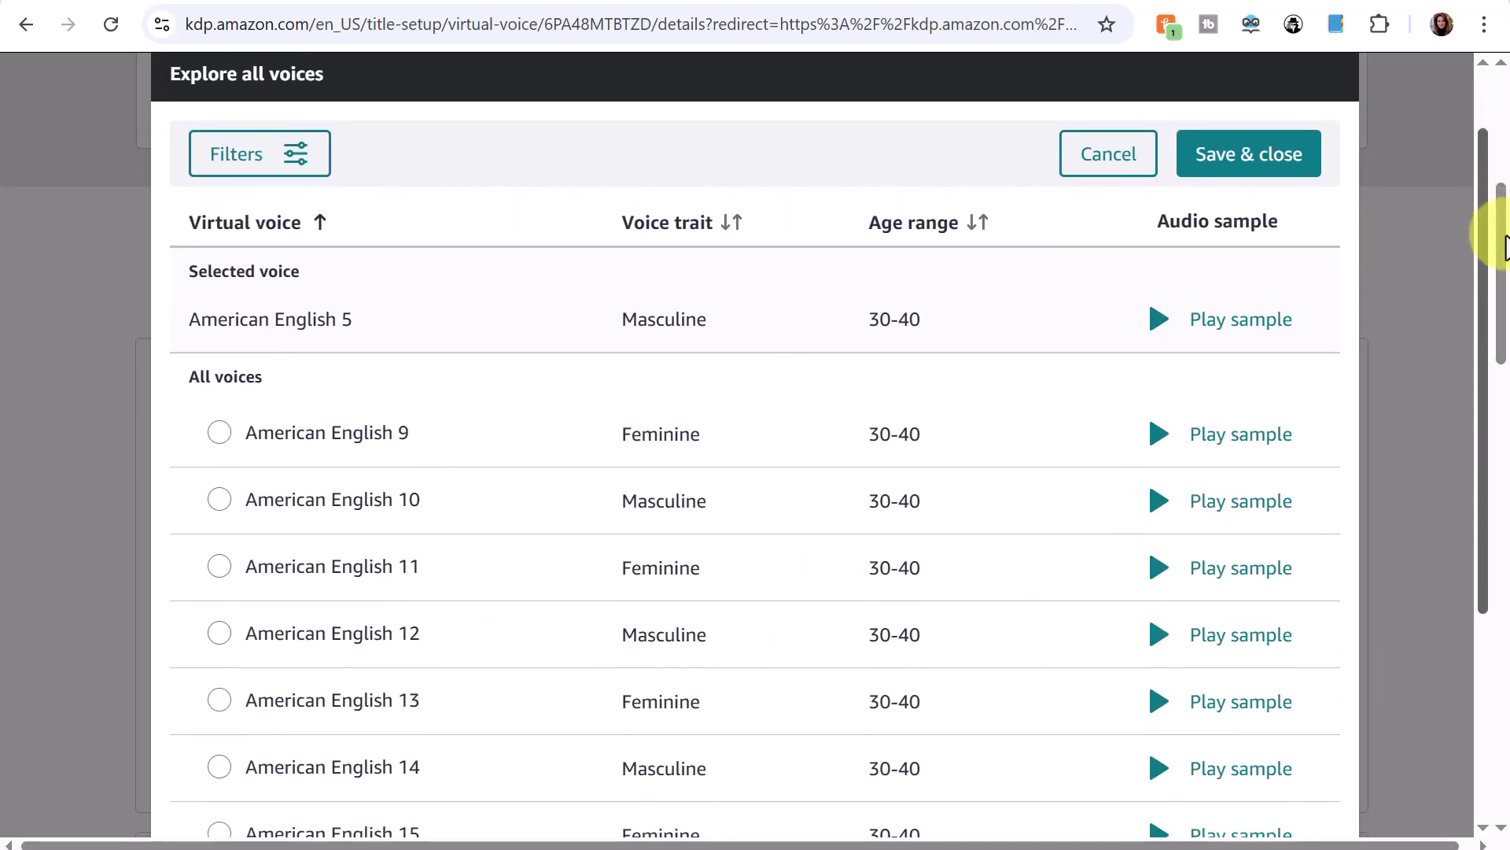
pyautogui.click(1159, 332)
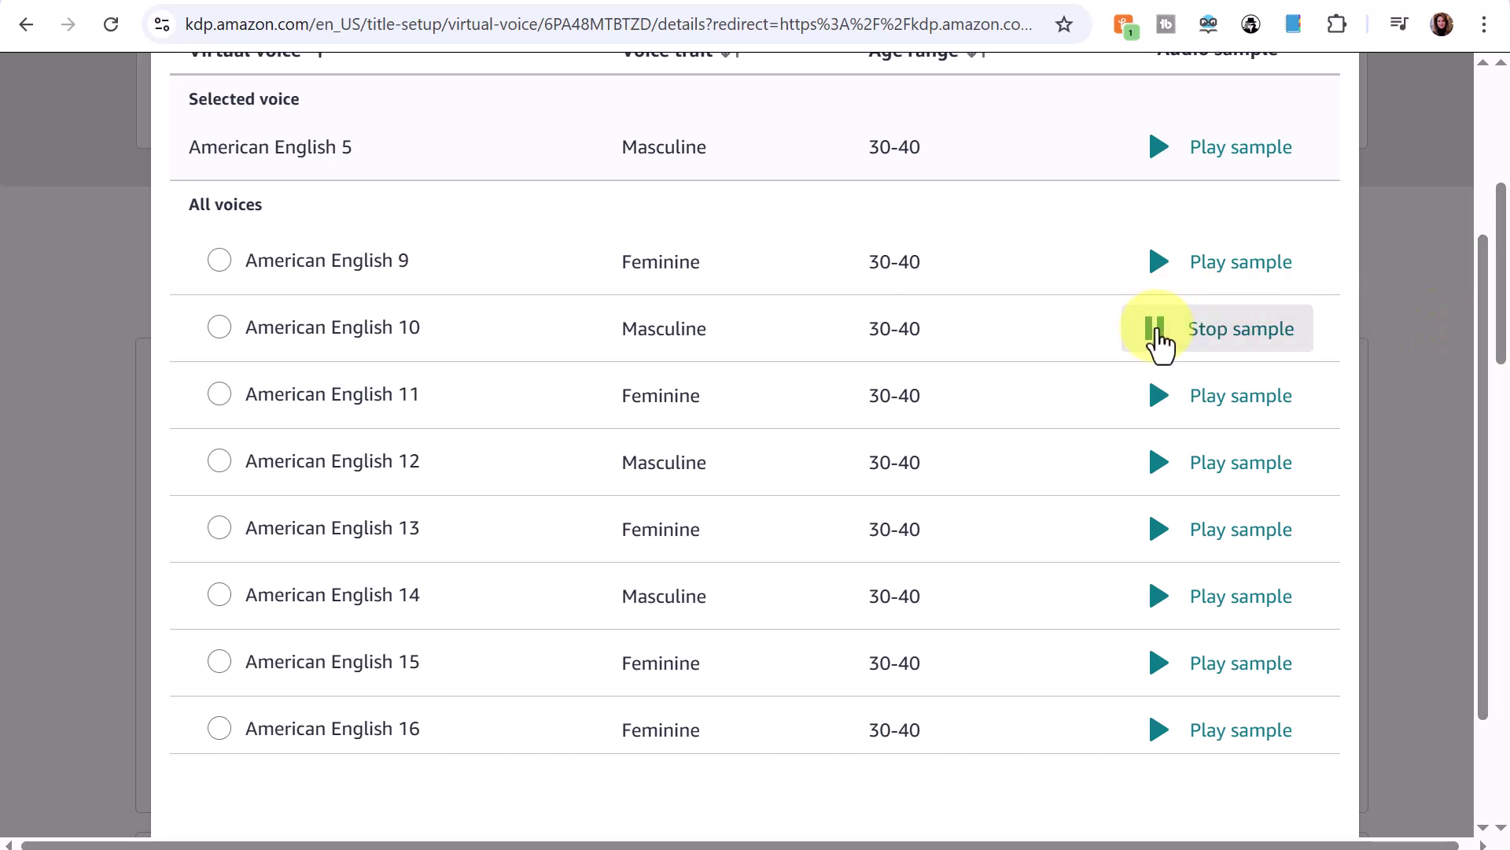
pyautogui.scroll(-2, 1164, 499)
pyautogui.click(1173, 715)
pyautogui.click(1174, 714)
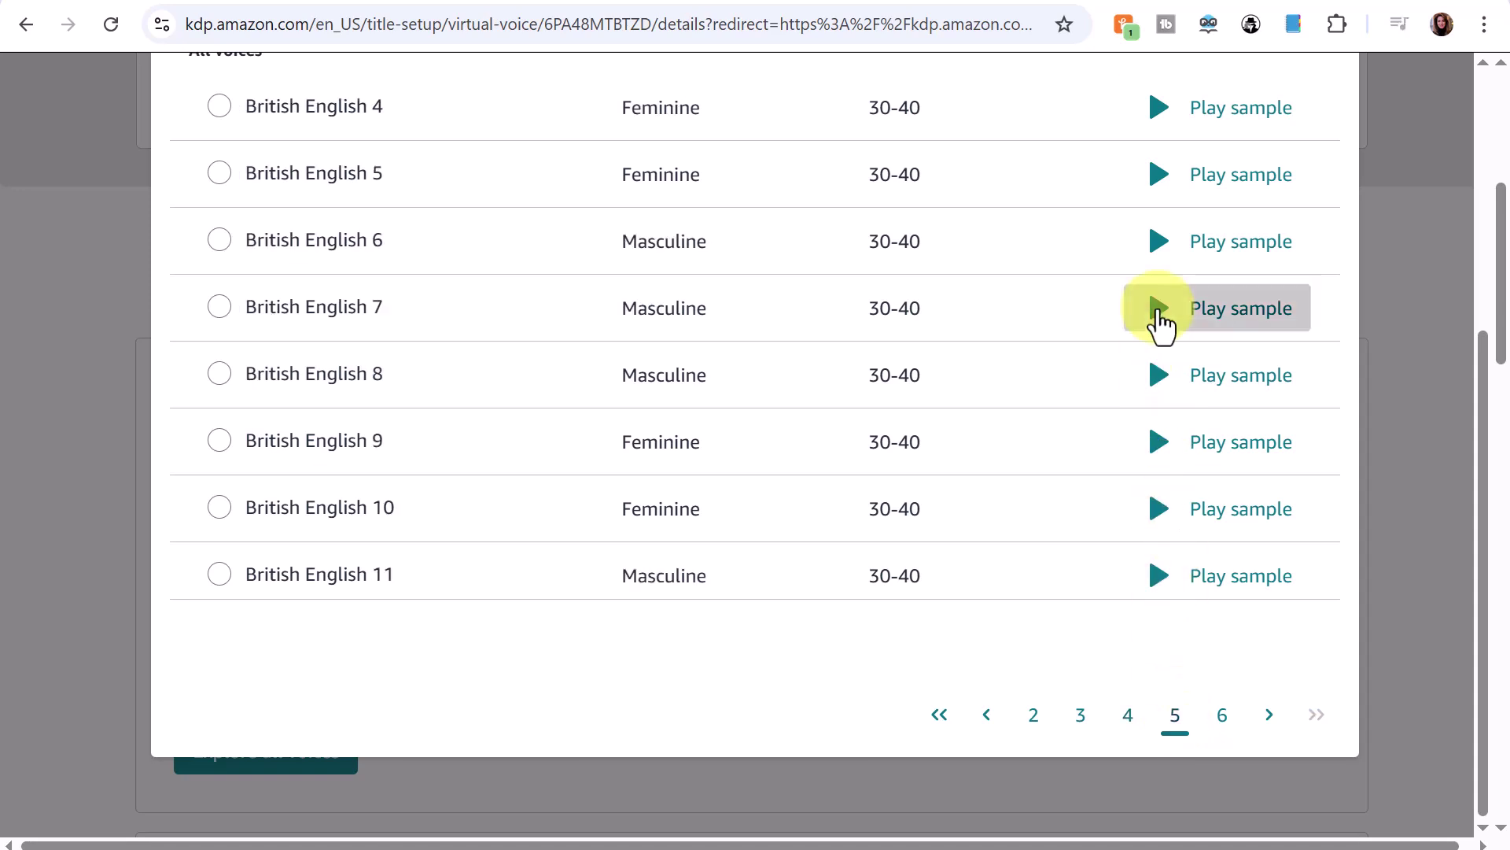
pyautogui.click(1160, 315)
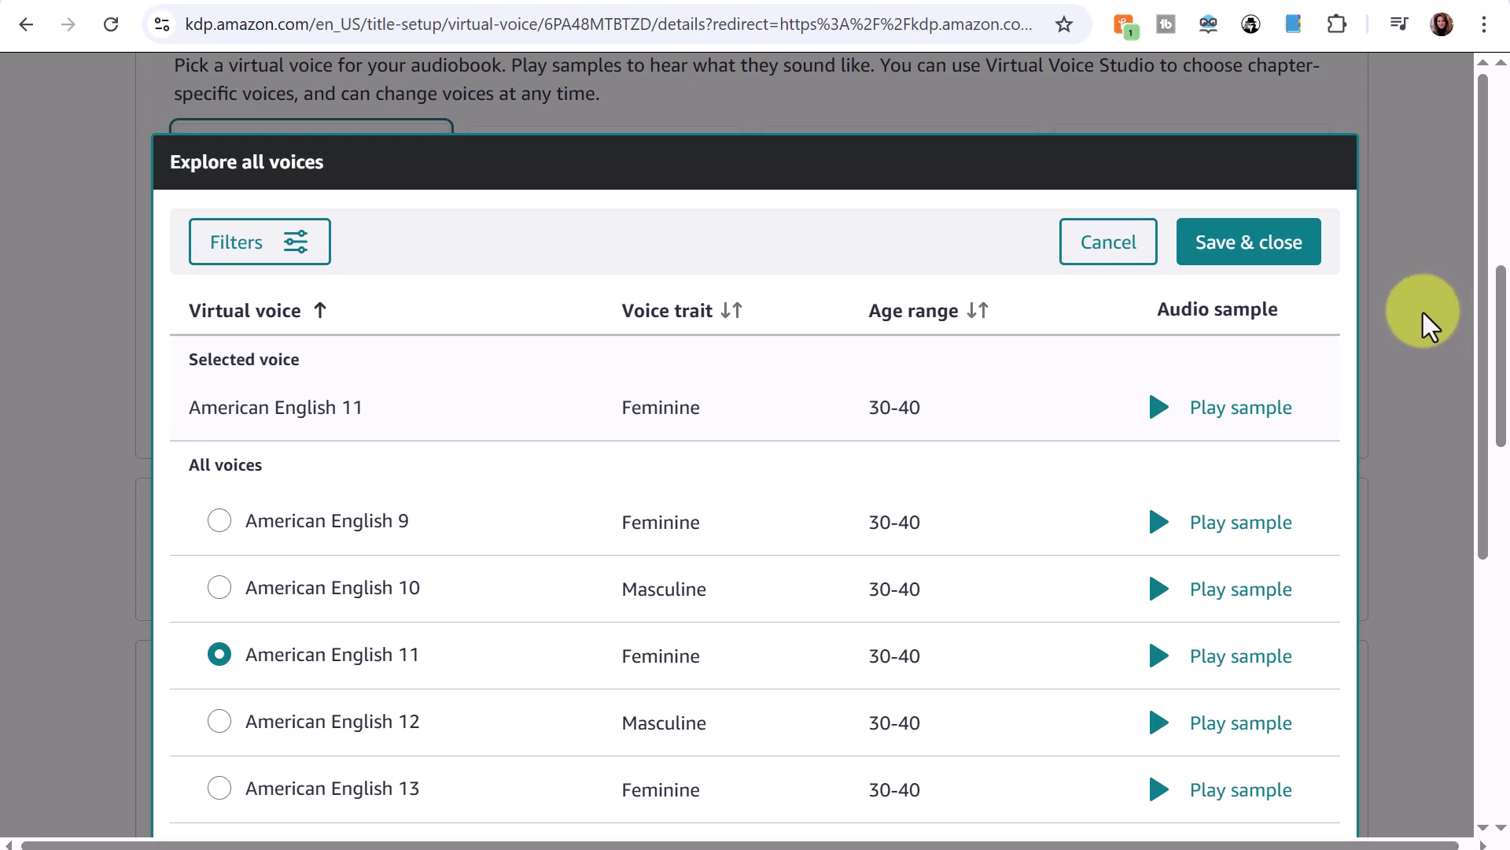
# Play the American English 11 sample and save that voice for the audiobook.
pyautogui.scroll(-2, 741, 513)
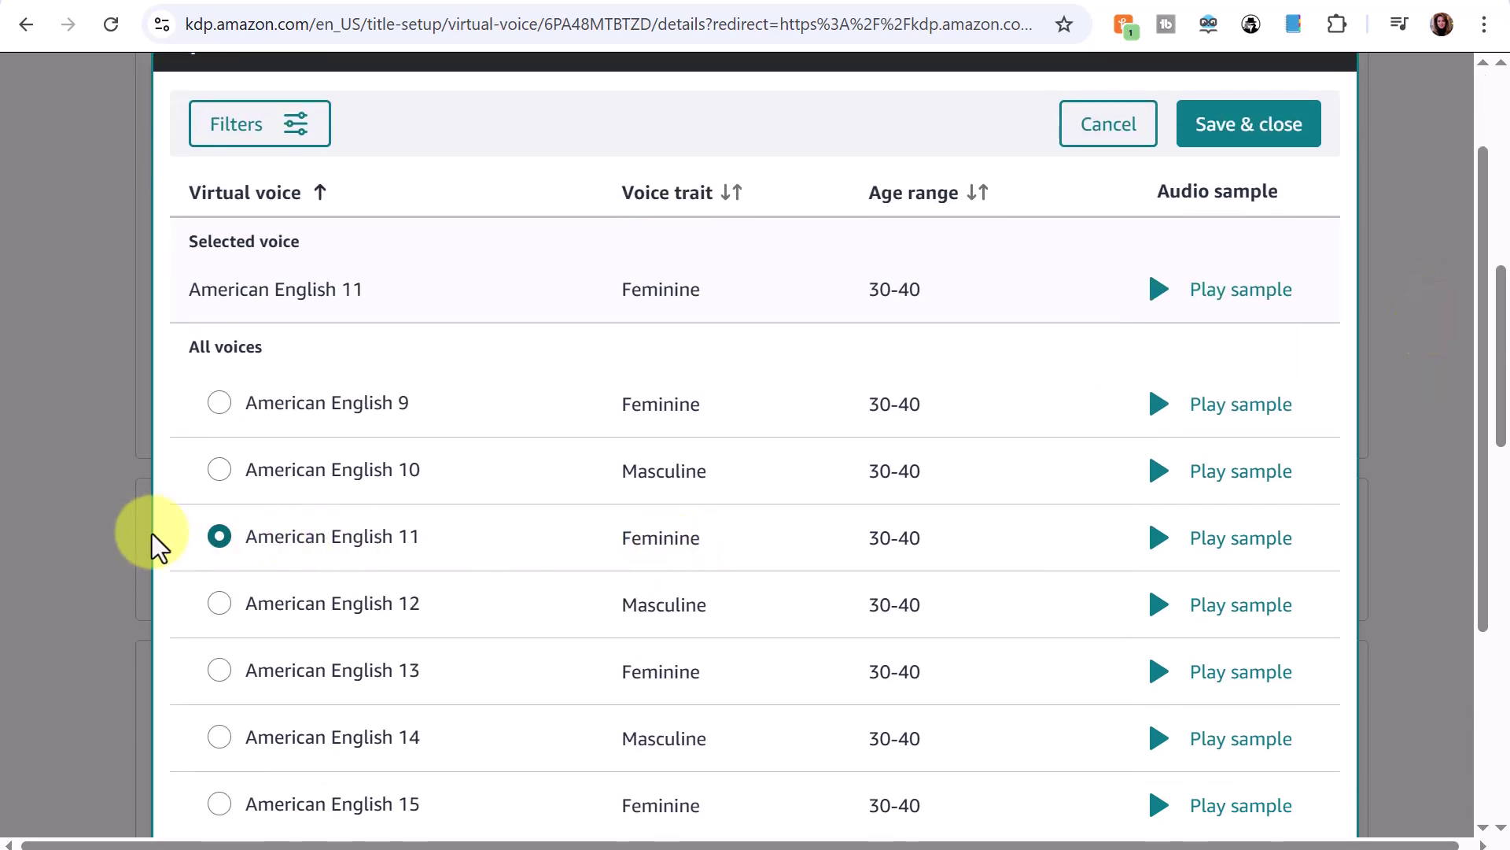
pyautogui.click(1159, 557)
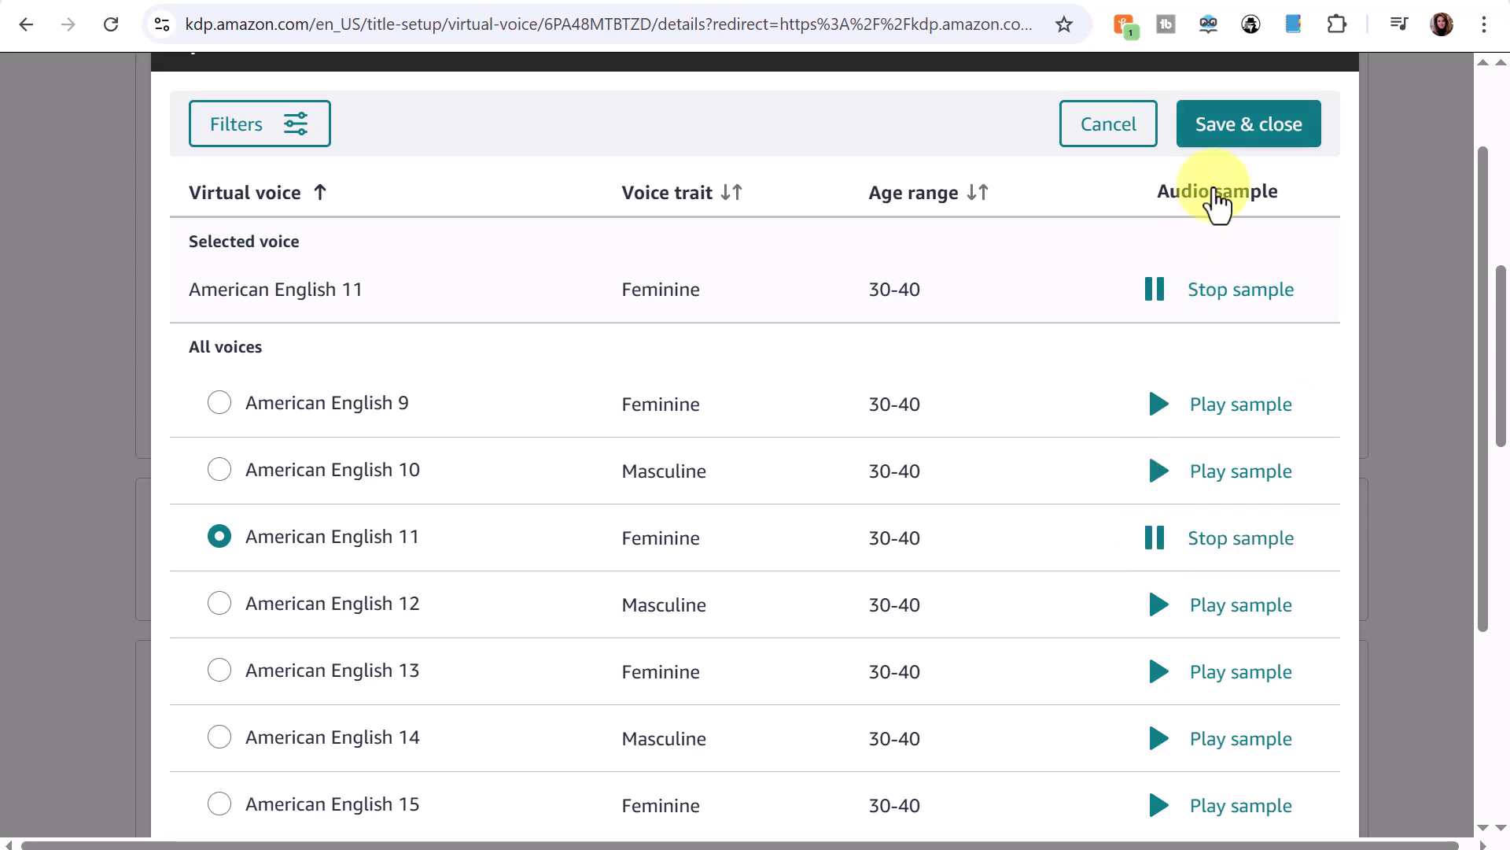
pyautogui.click(1237, 135)
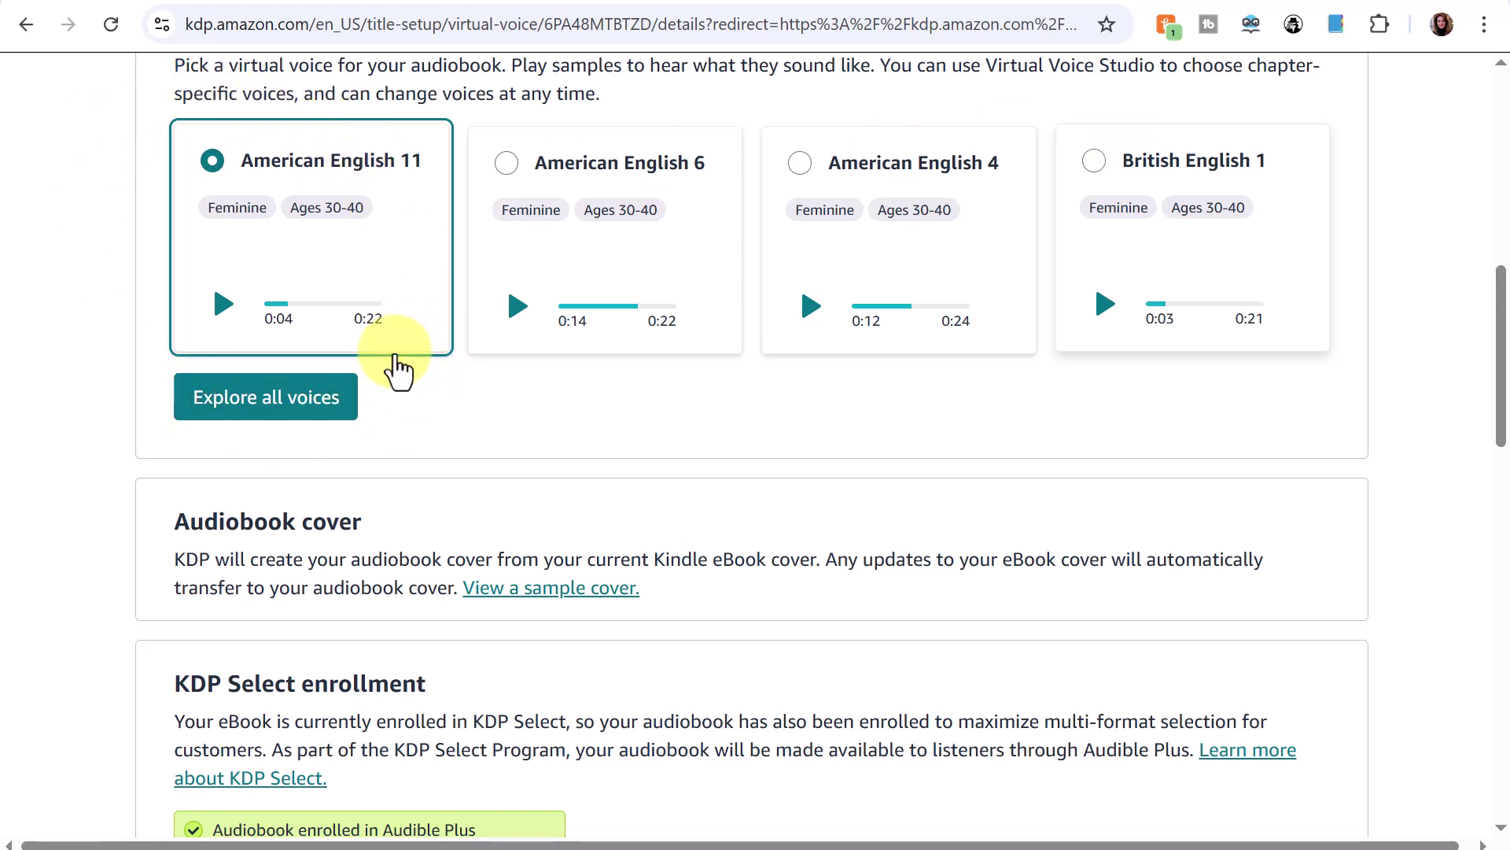
# View the sample audiobook cover in the Audiobook cover section and dismiss the preview.
pyautogui.moveTo(1502, 307); pyautogui.dragTo(1483, 386)
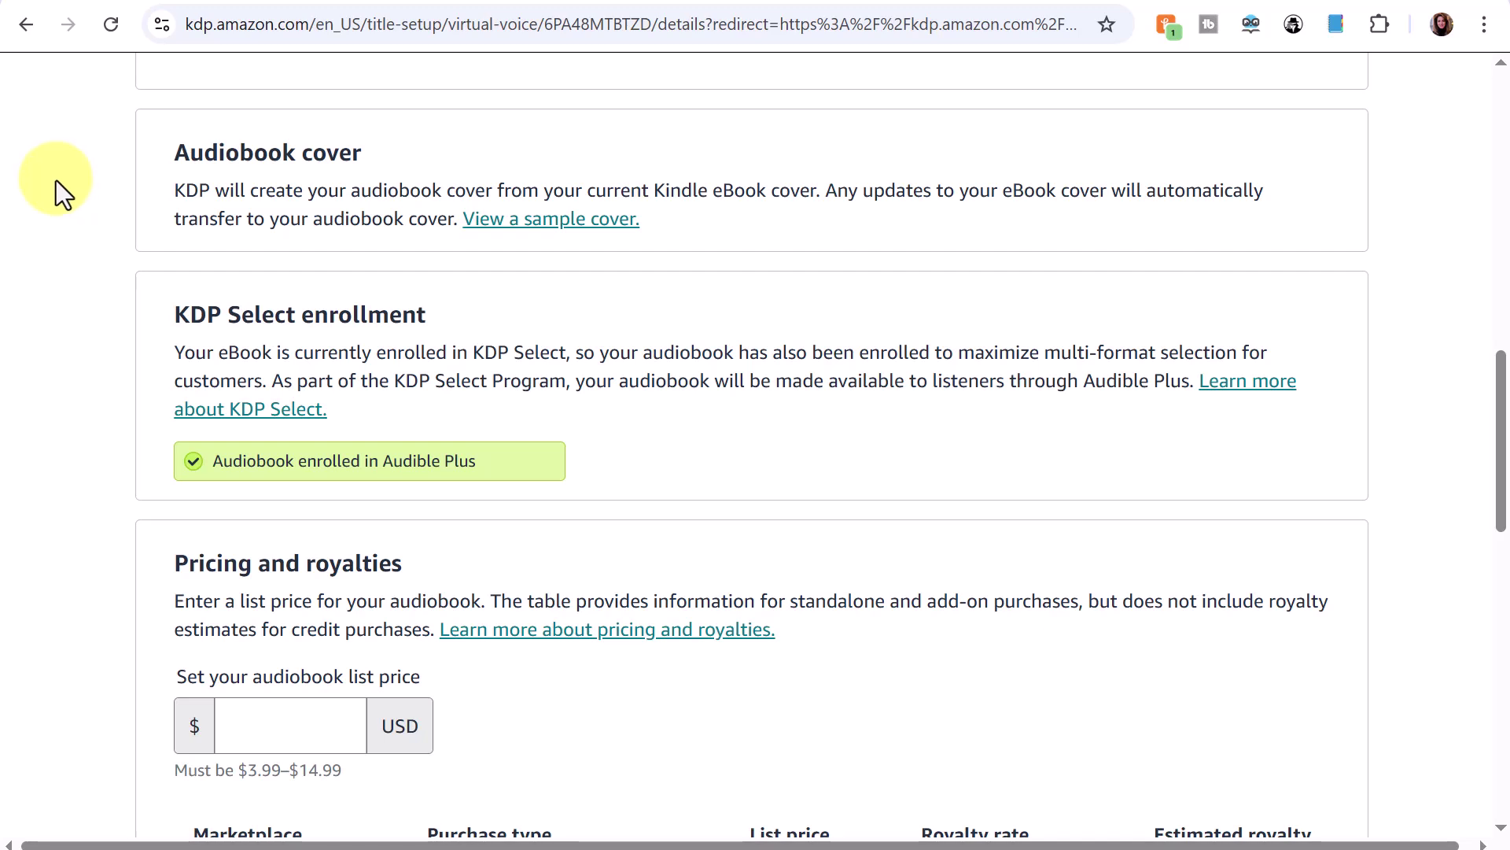
pyautogui.click(564, 234)
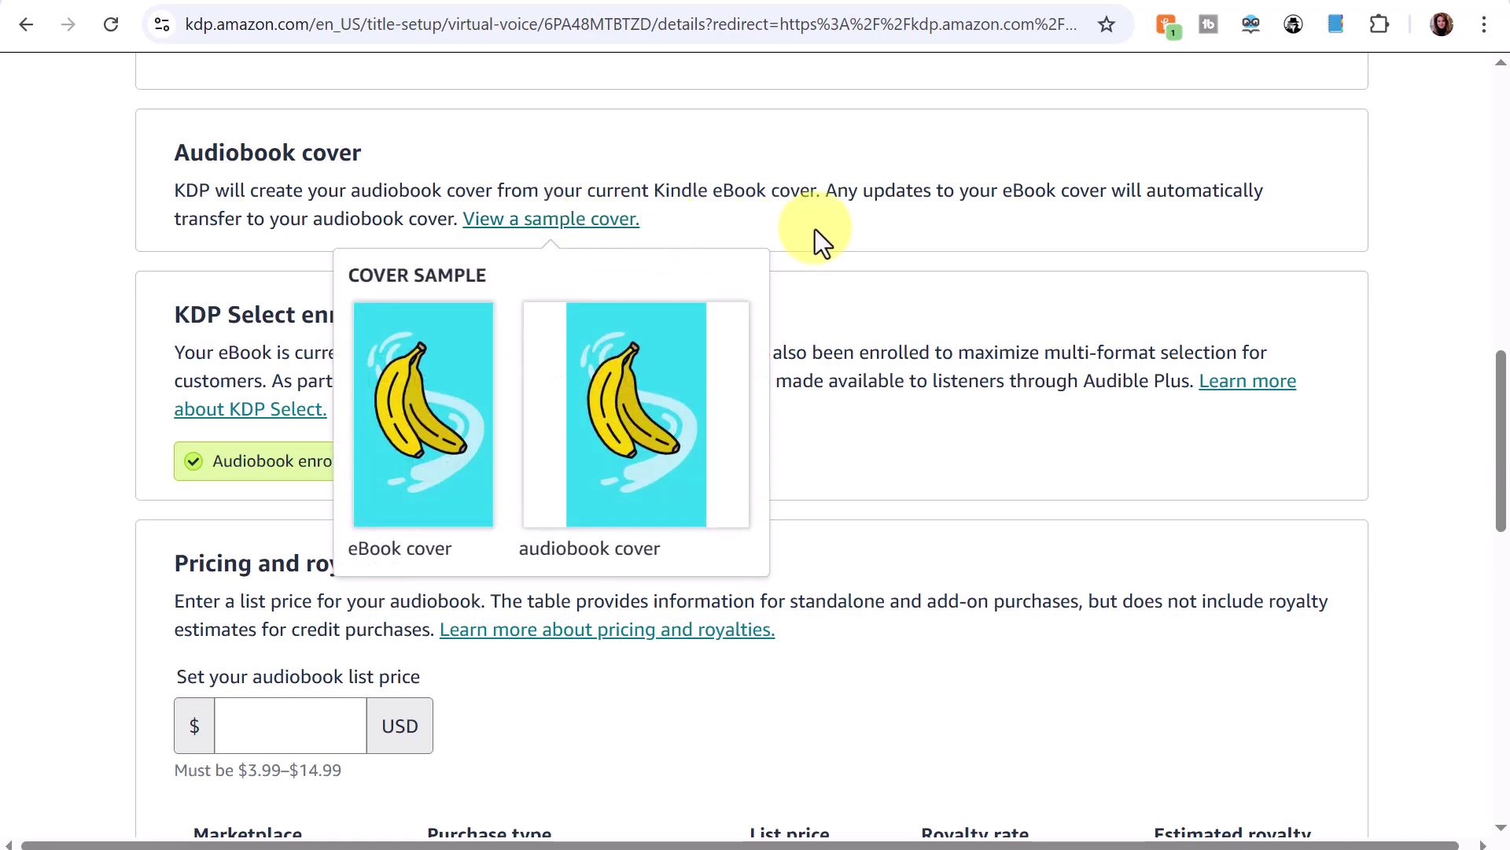
pyautogui.click(815, 229)
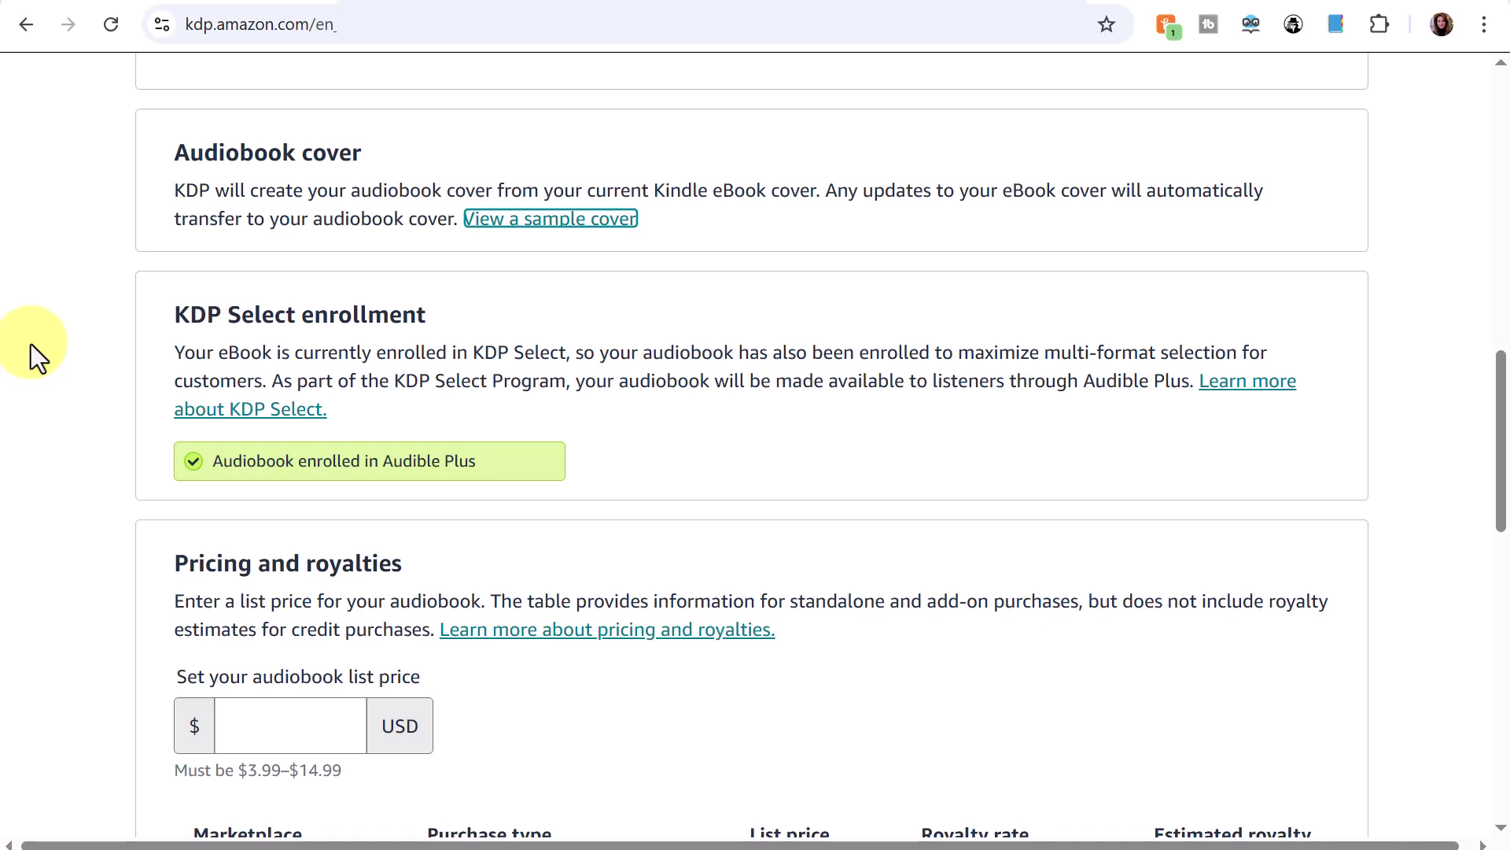
# Set the audiobook list price to 7.99 USD after trying 5.99 and 6.99 USD.
pyautogui.scroll(-5, 50, 365)
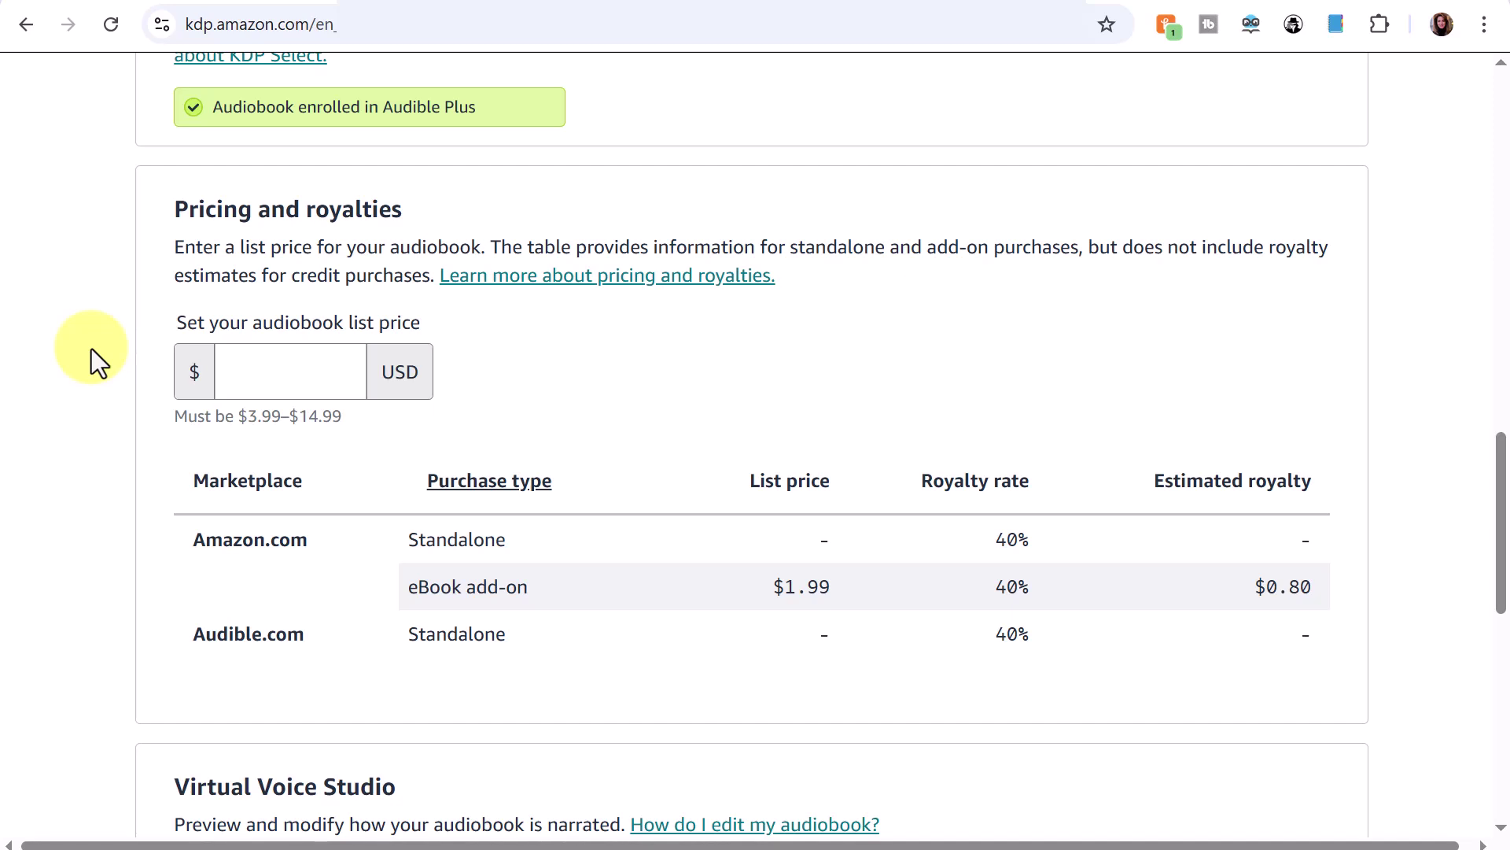
pyautogui.click(304, 378)
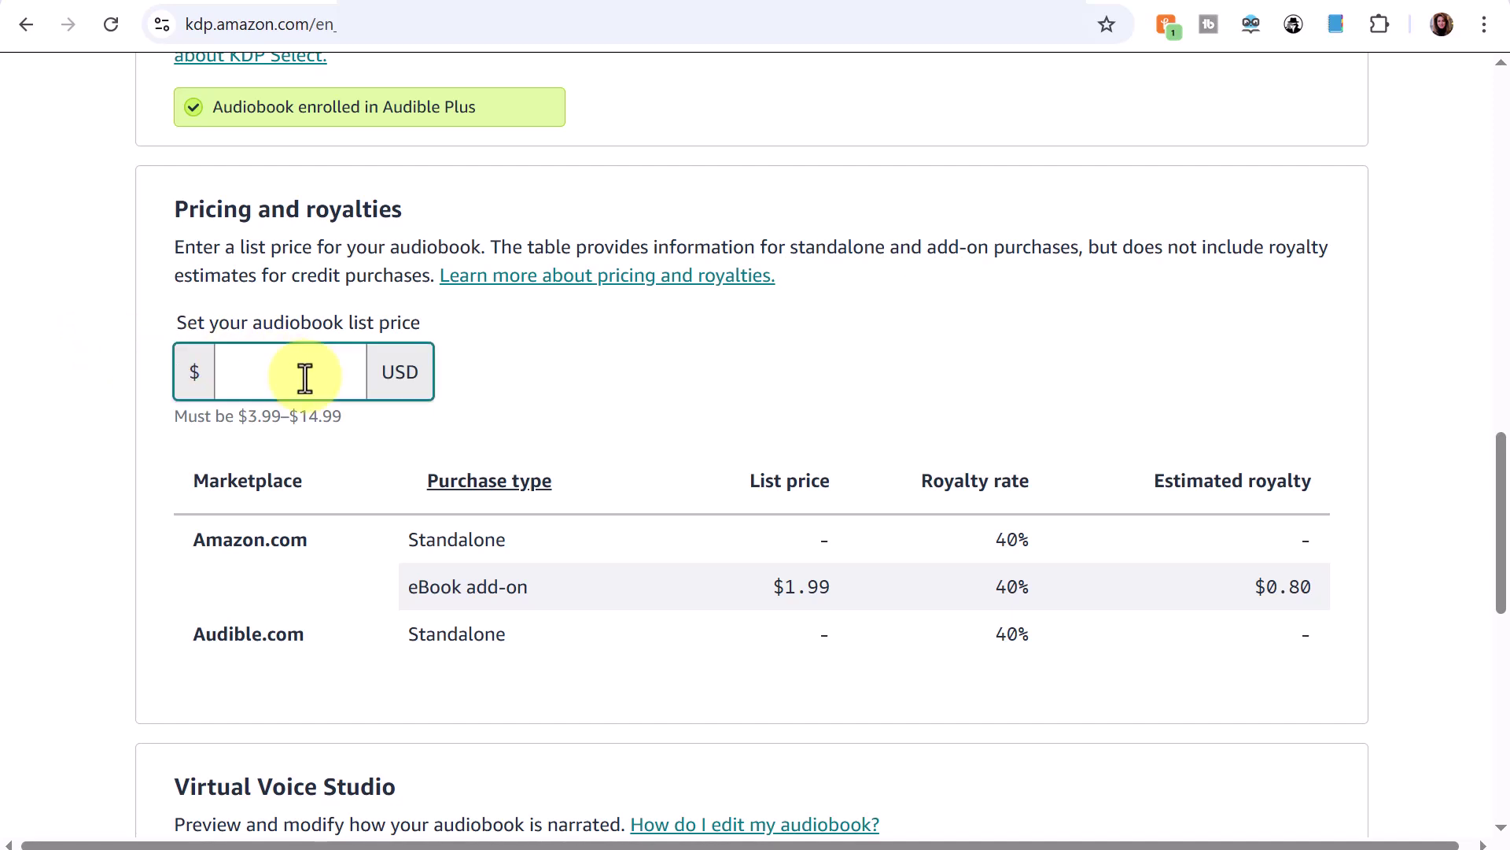
pyautogui.write('5.99')
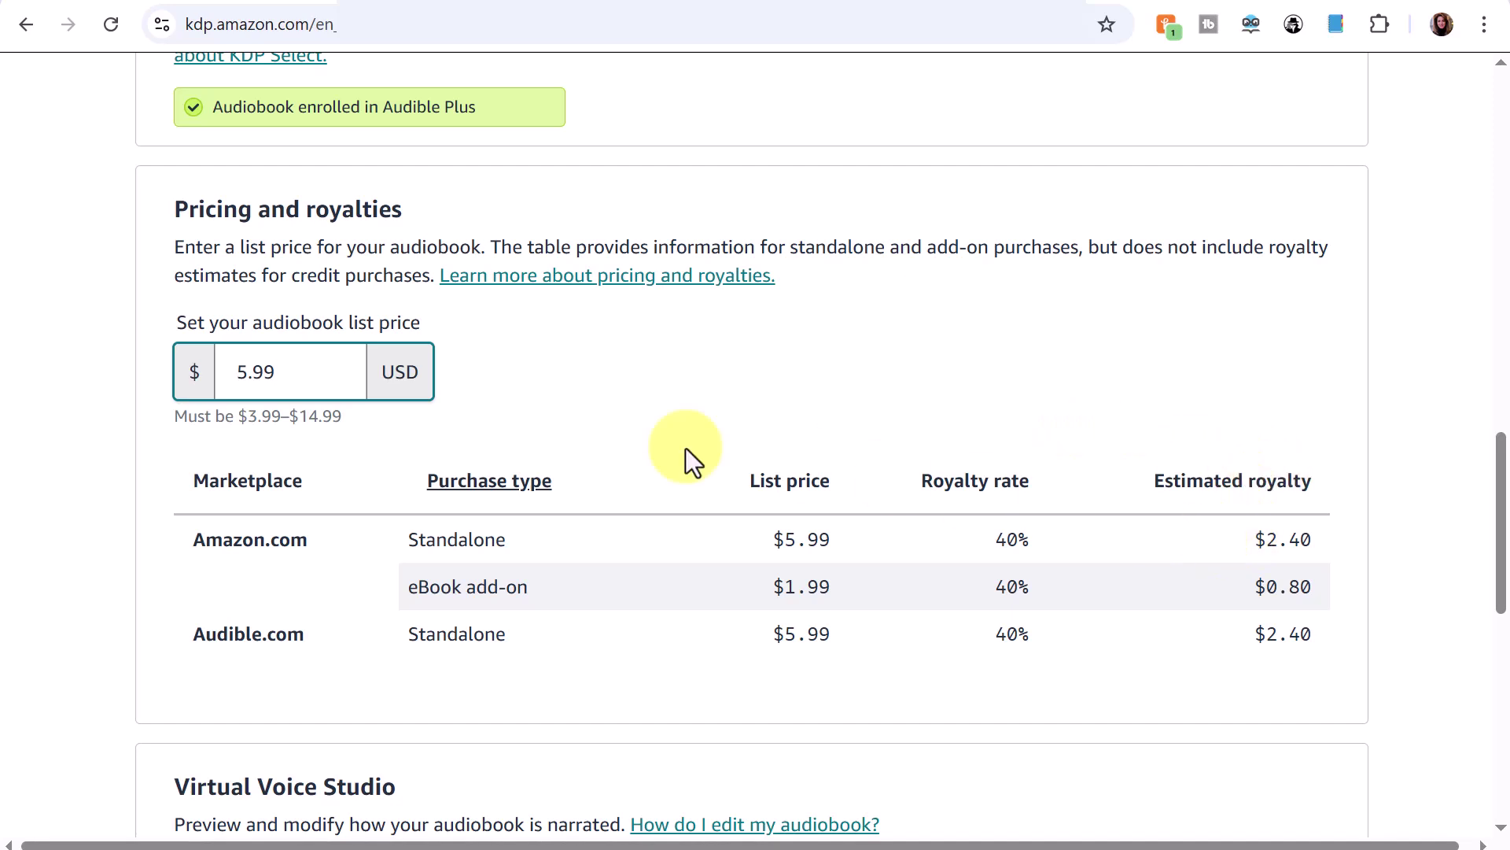
pyautogui.doubleClick(242, 372)
pyautogui.write('6.99')
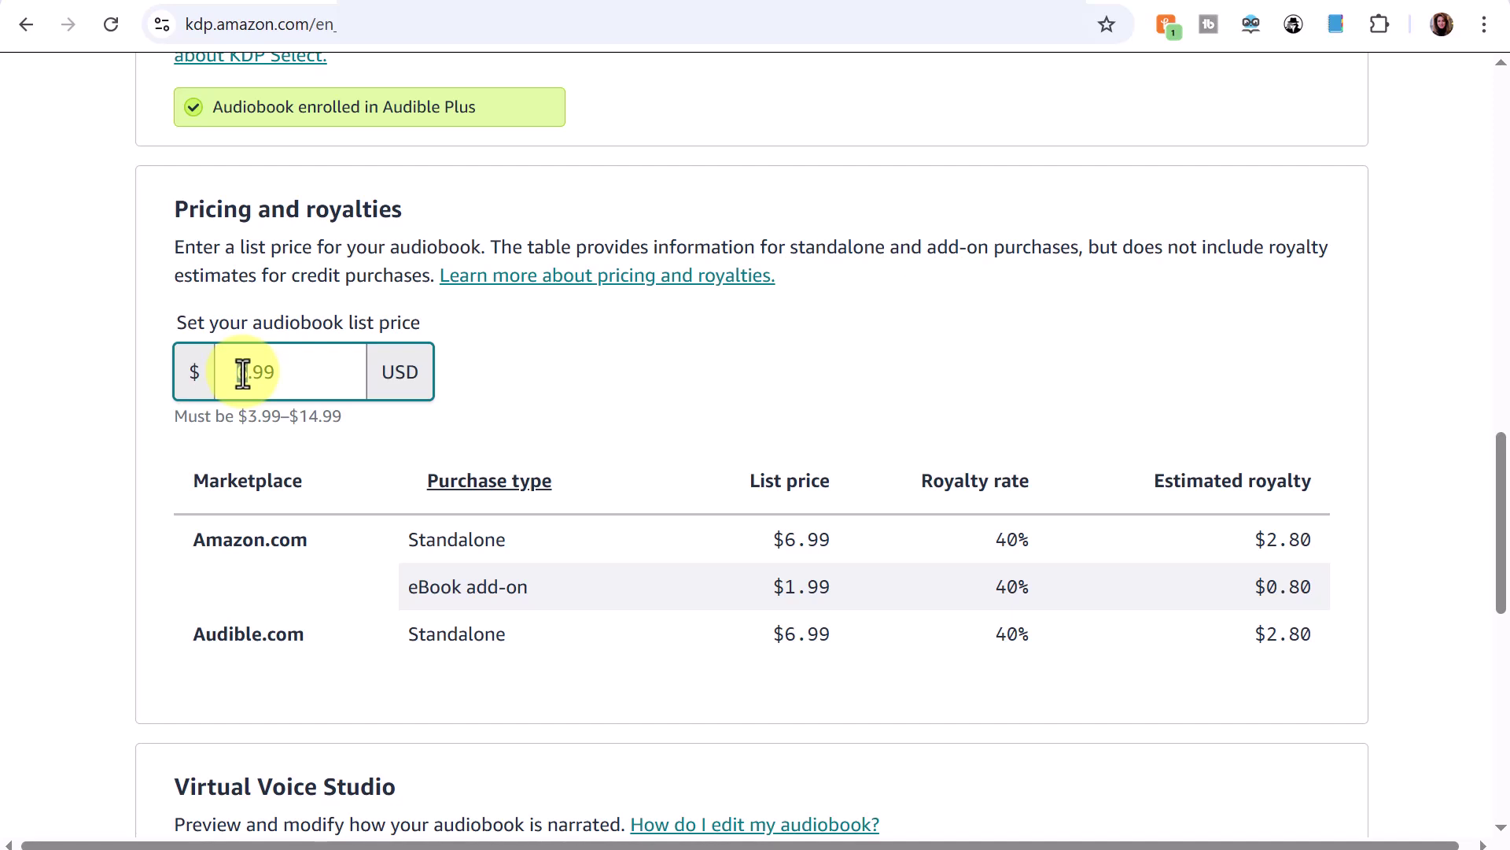
pyautogui.write('7.99')
pyautogui.click(1405, 544)
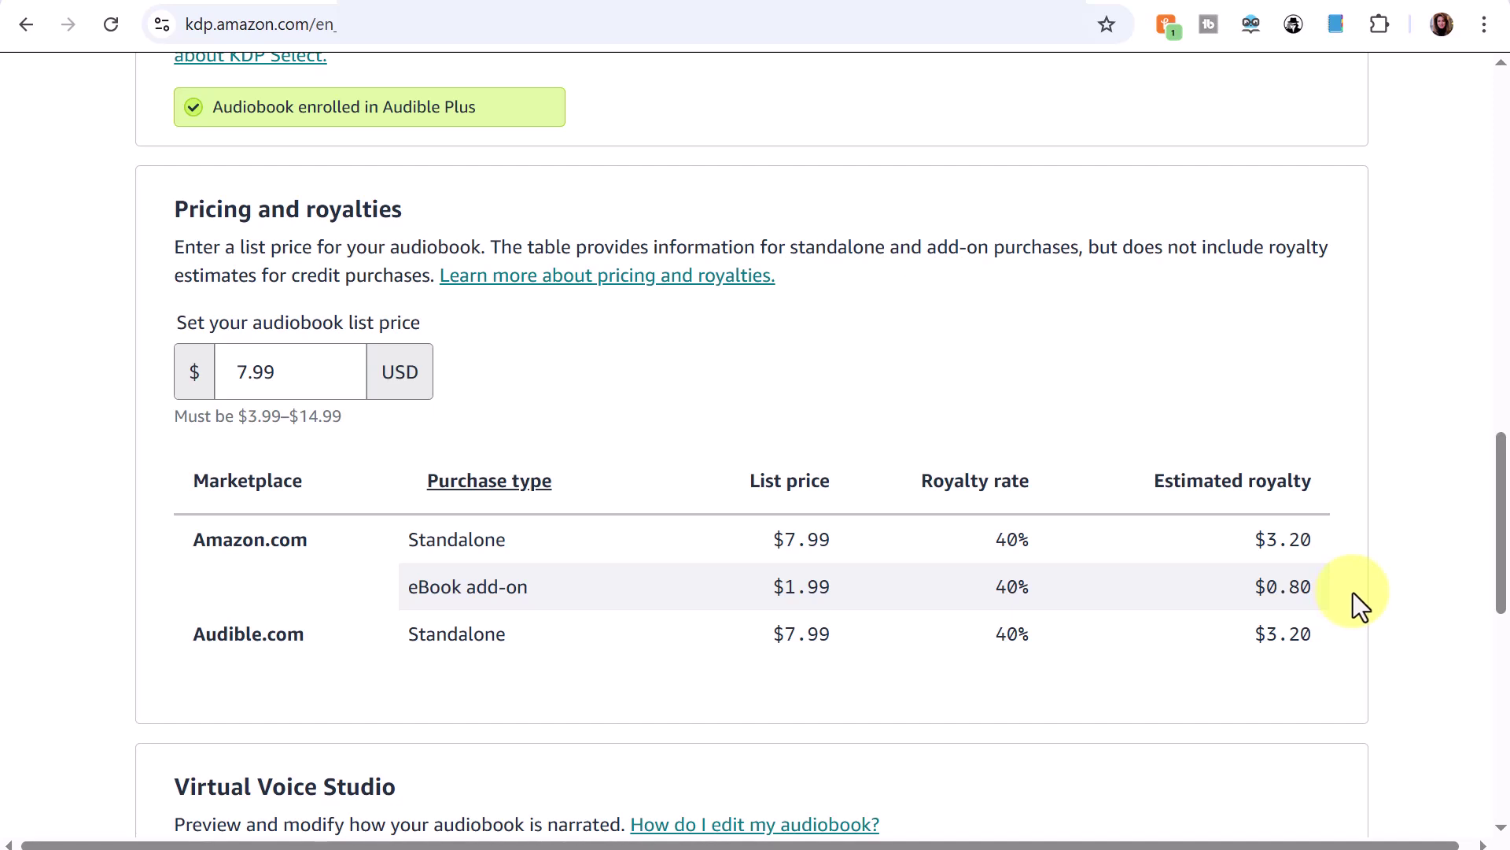
# Try to open Virtual Voice Studio for the audiobook, and refresh the setup page.
pyautogui.scroll(-5, 1353, 592)
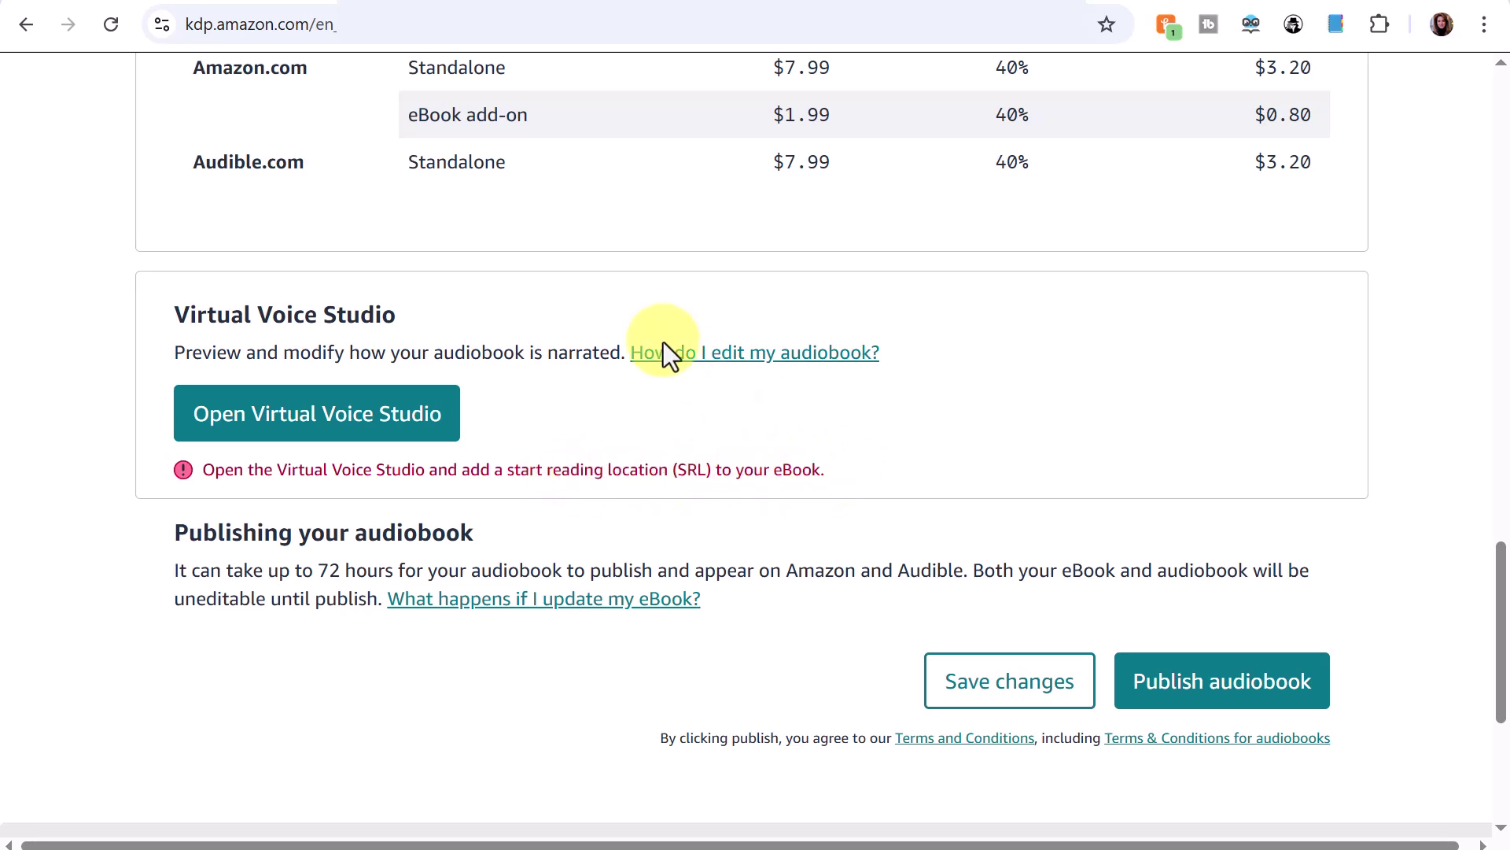
pyautogui.click(323, 429)
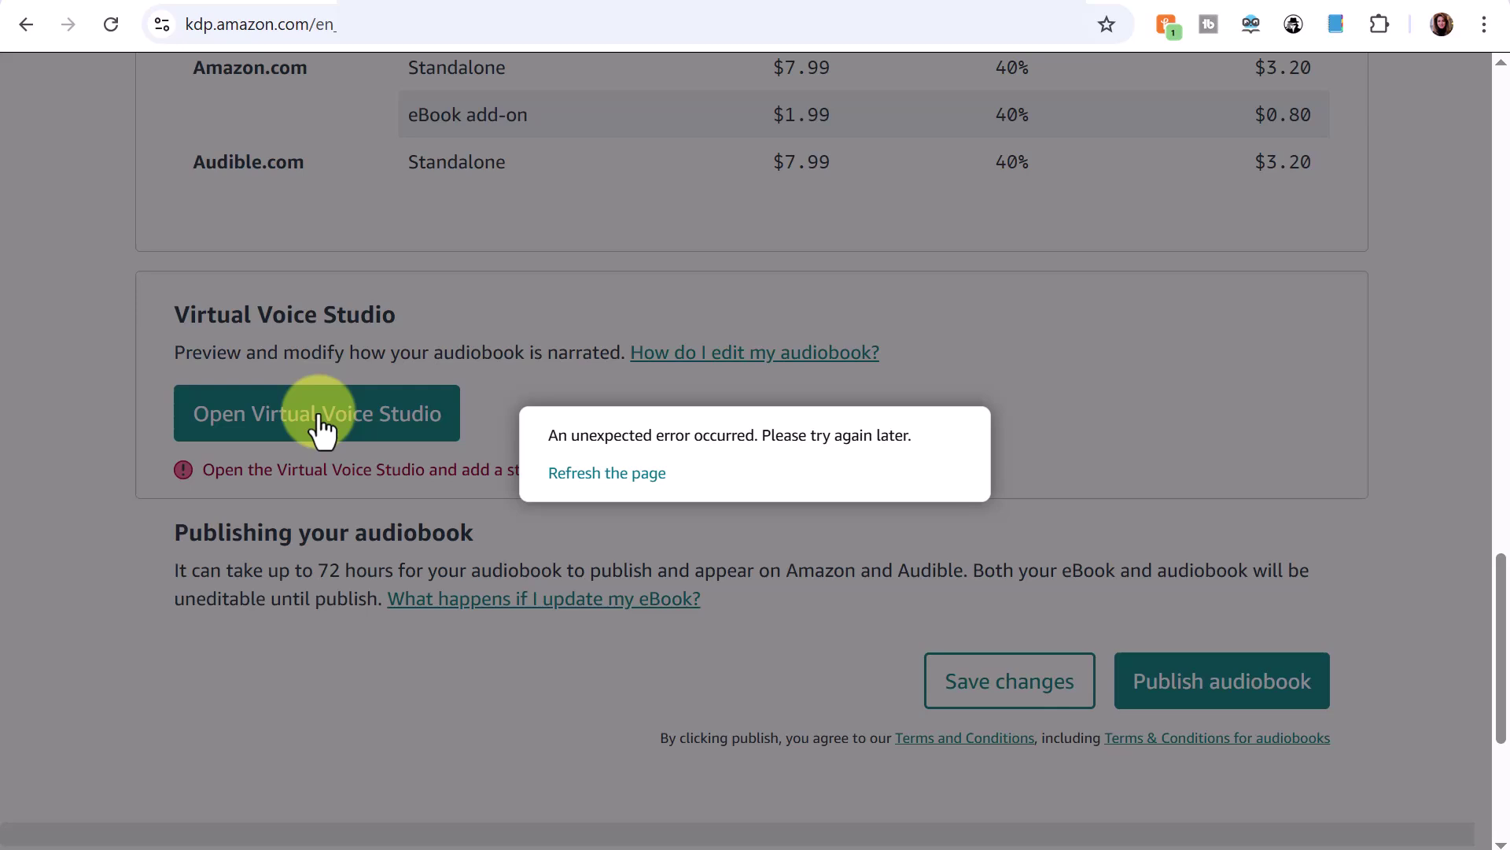
pyautogui.click(602, 475)
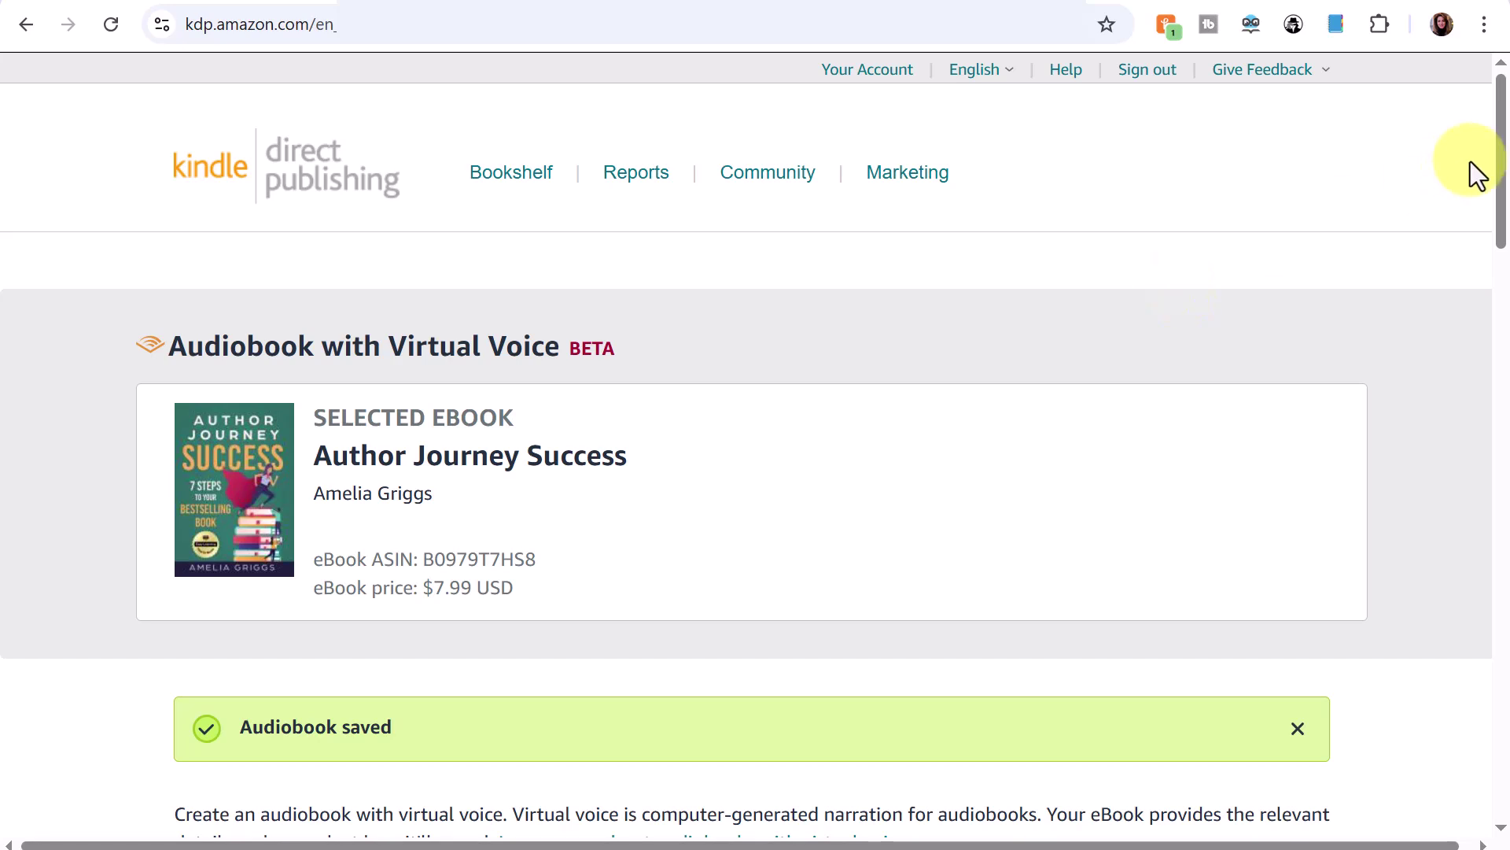
pyautogui.moveTo(1501, 126); pyautogui.dragTo(1507, 255)
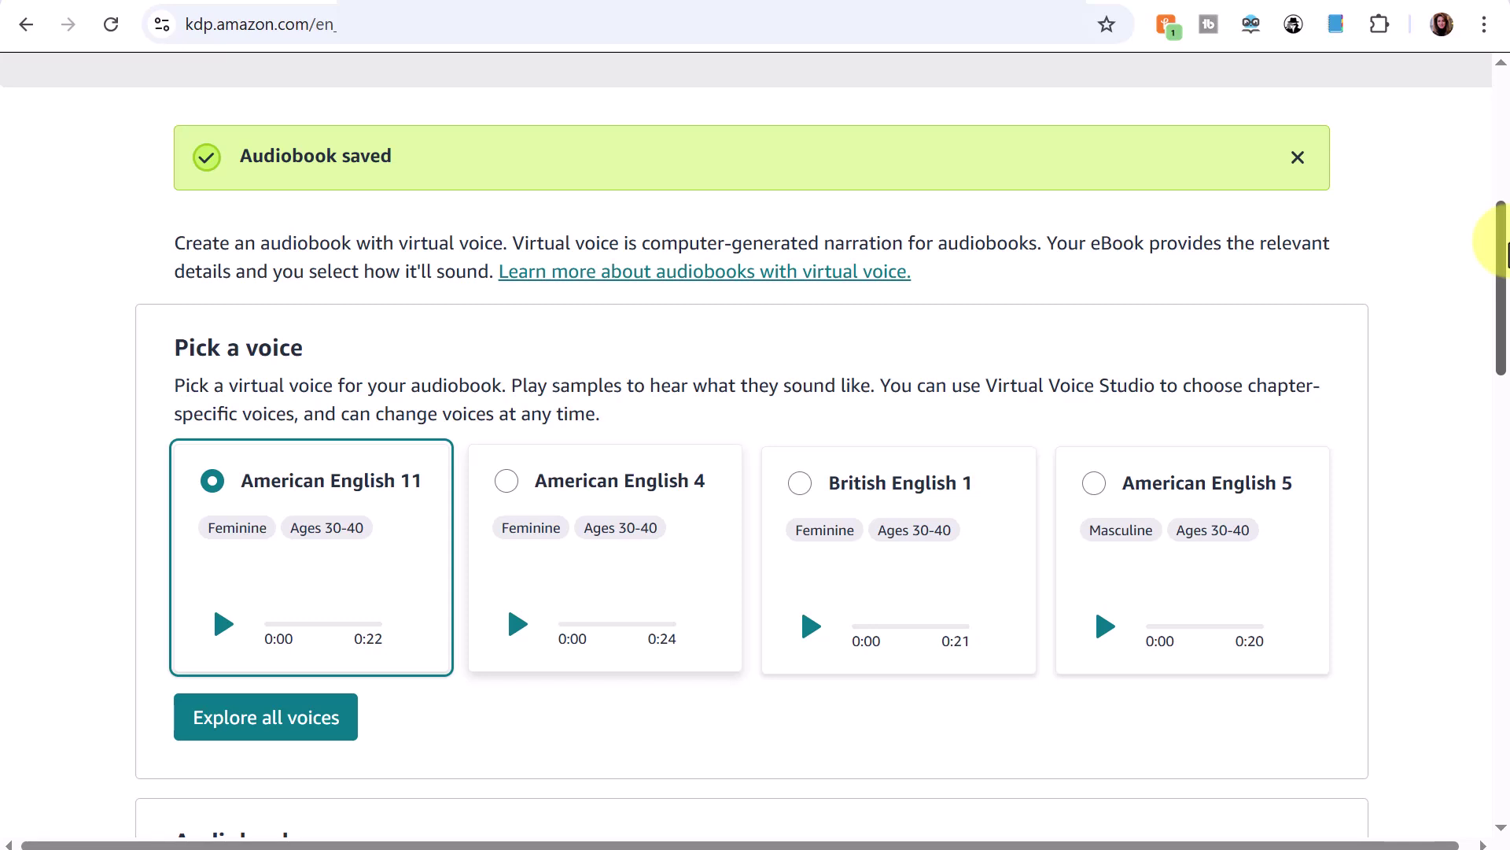
# Save the audiobook, re-enter 7.99 USD as its list price, and save the changes again.
pyautogui.moveTo(1506, 255); pyautogui.dragTo(1501, 586)
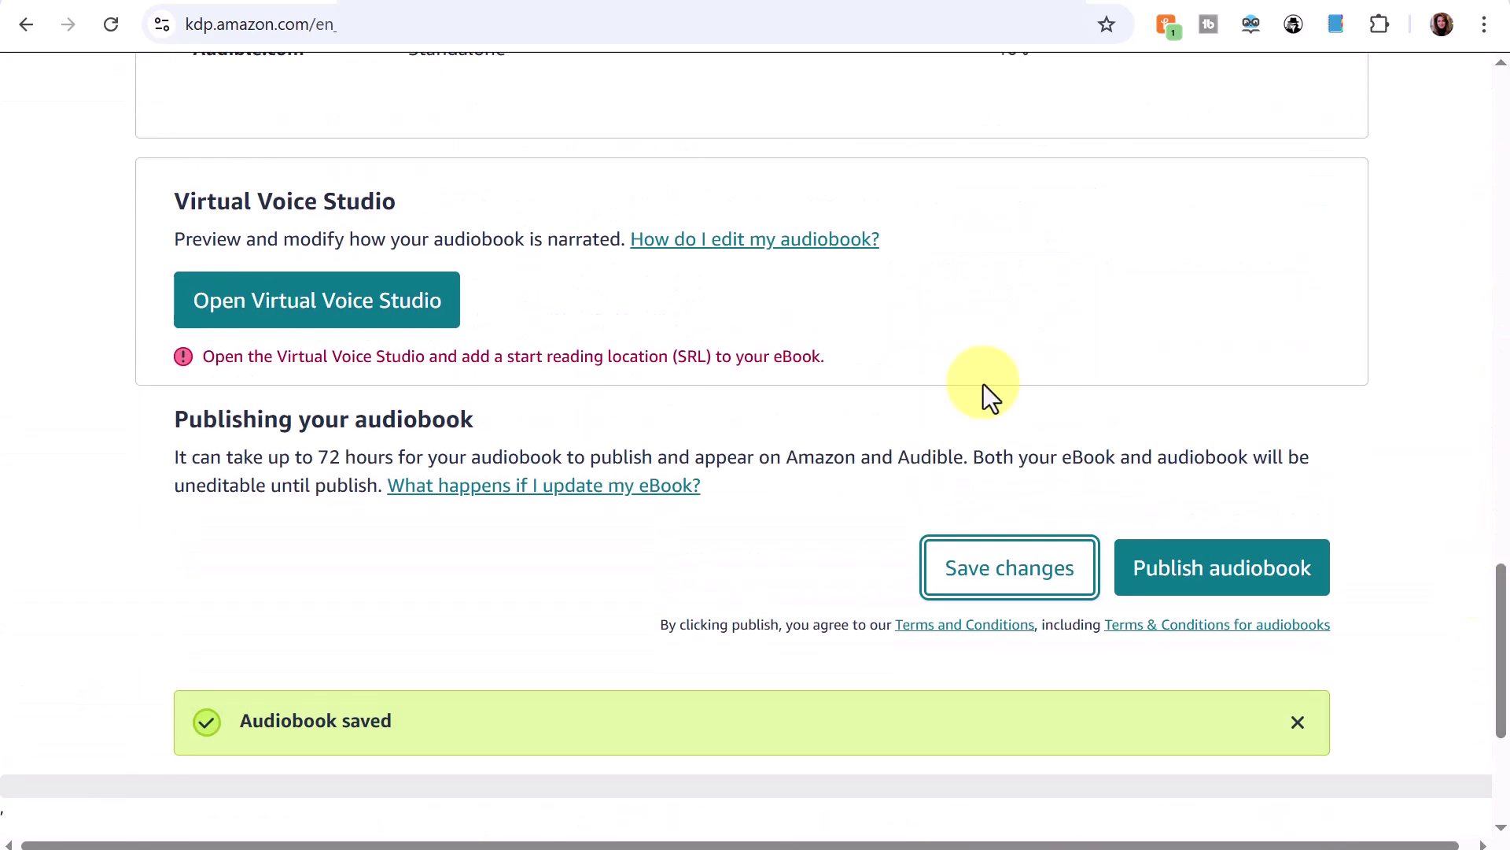
pyautogui.click(985, 582)
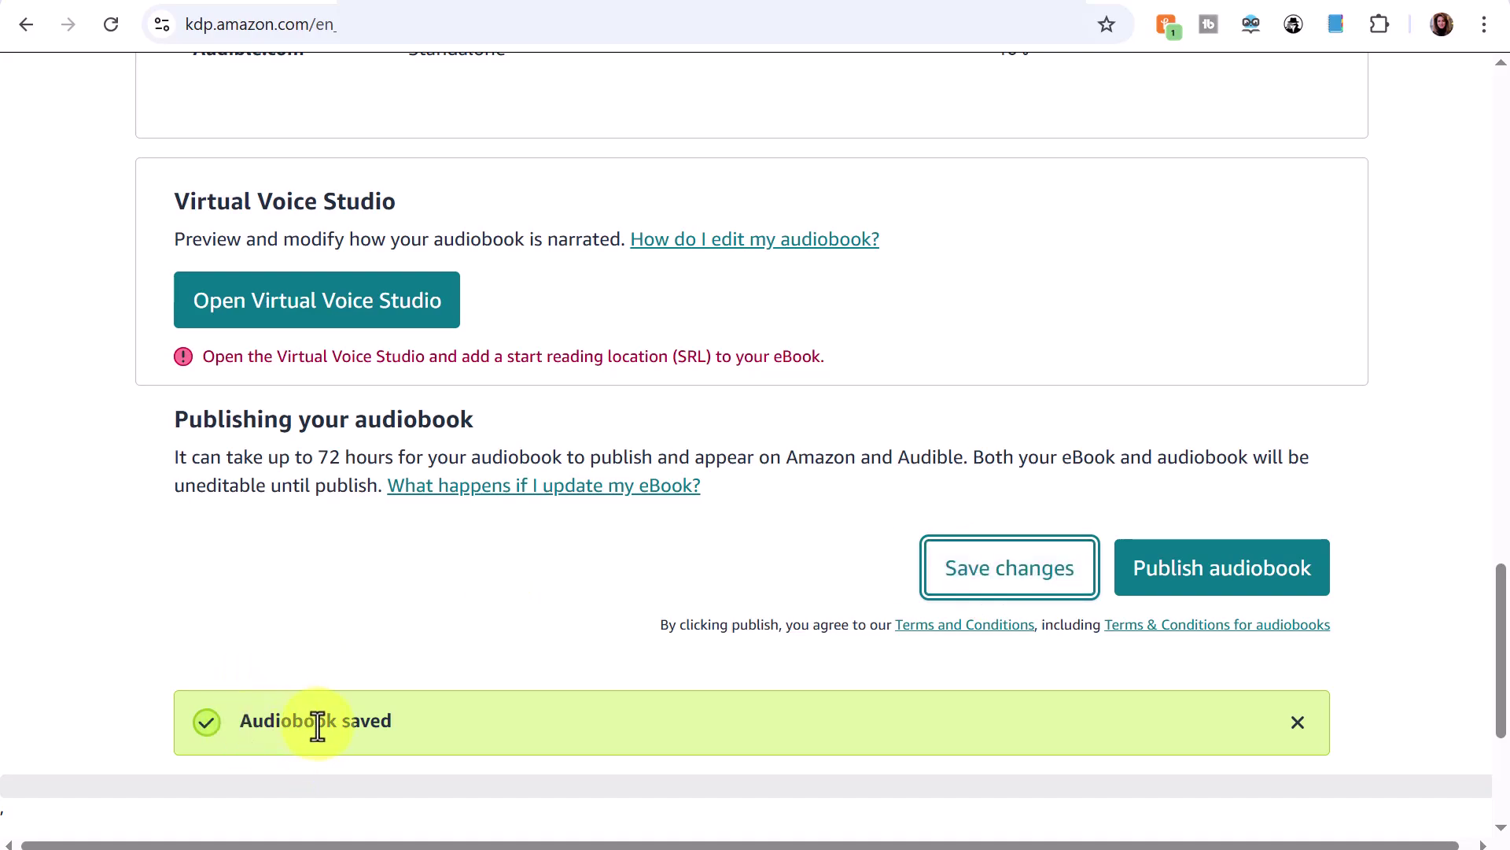
pyautogui.moveTo(1504, 598); pyautogui.dragTo(1469, 327)
pyautogui.scroll(-10, 1475, 340)
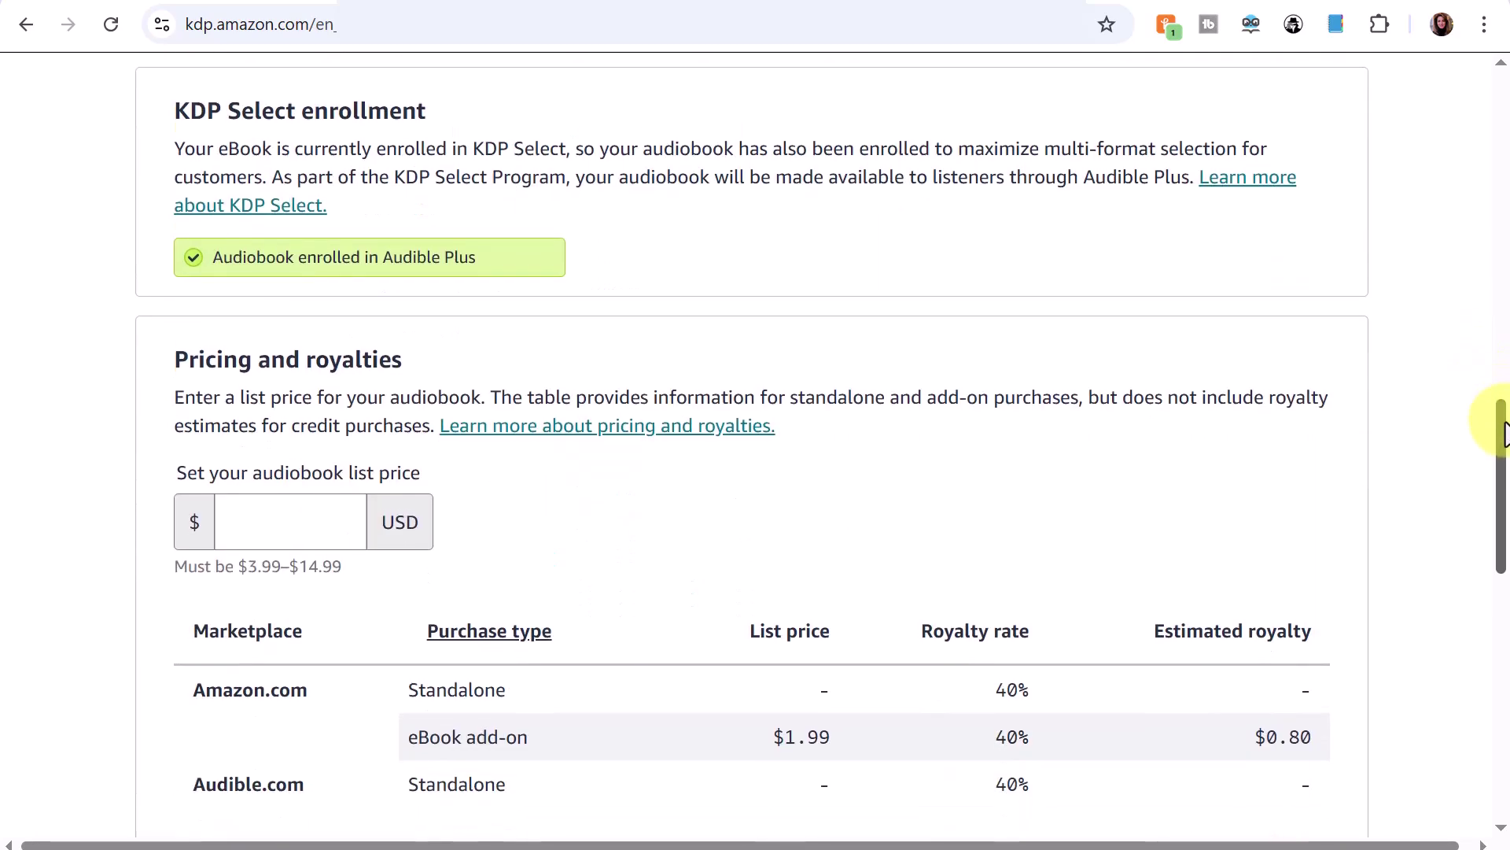
pyautogui.click(292, 281)
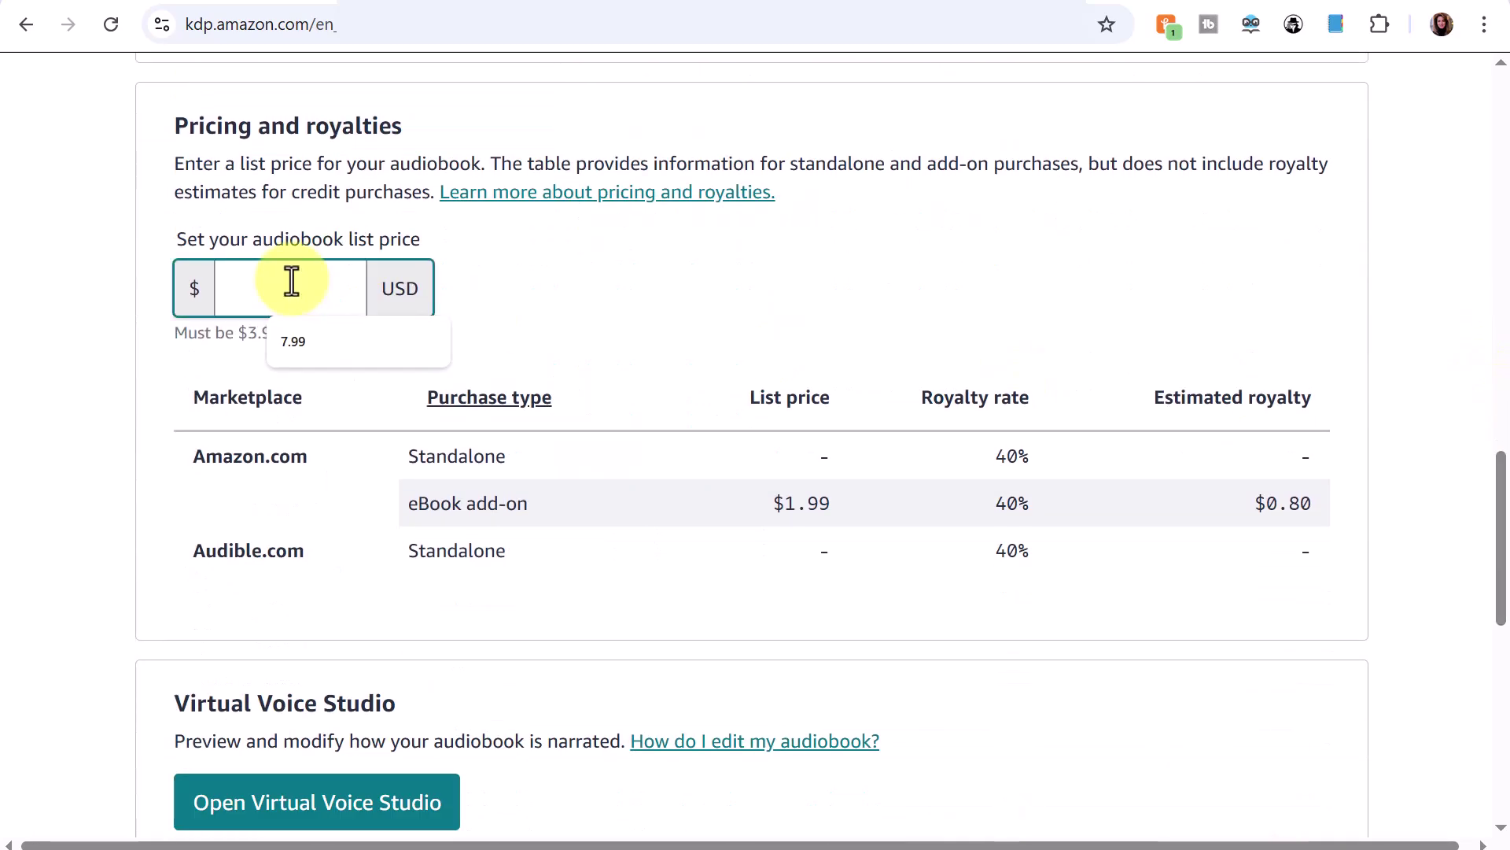
pyautogui.click(295, 343)
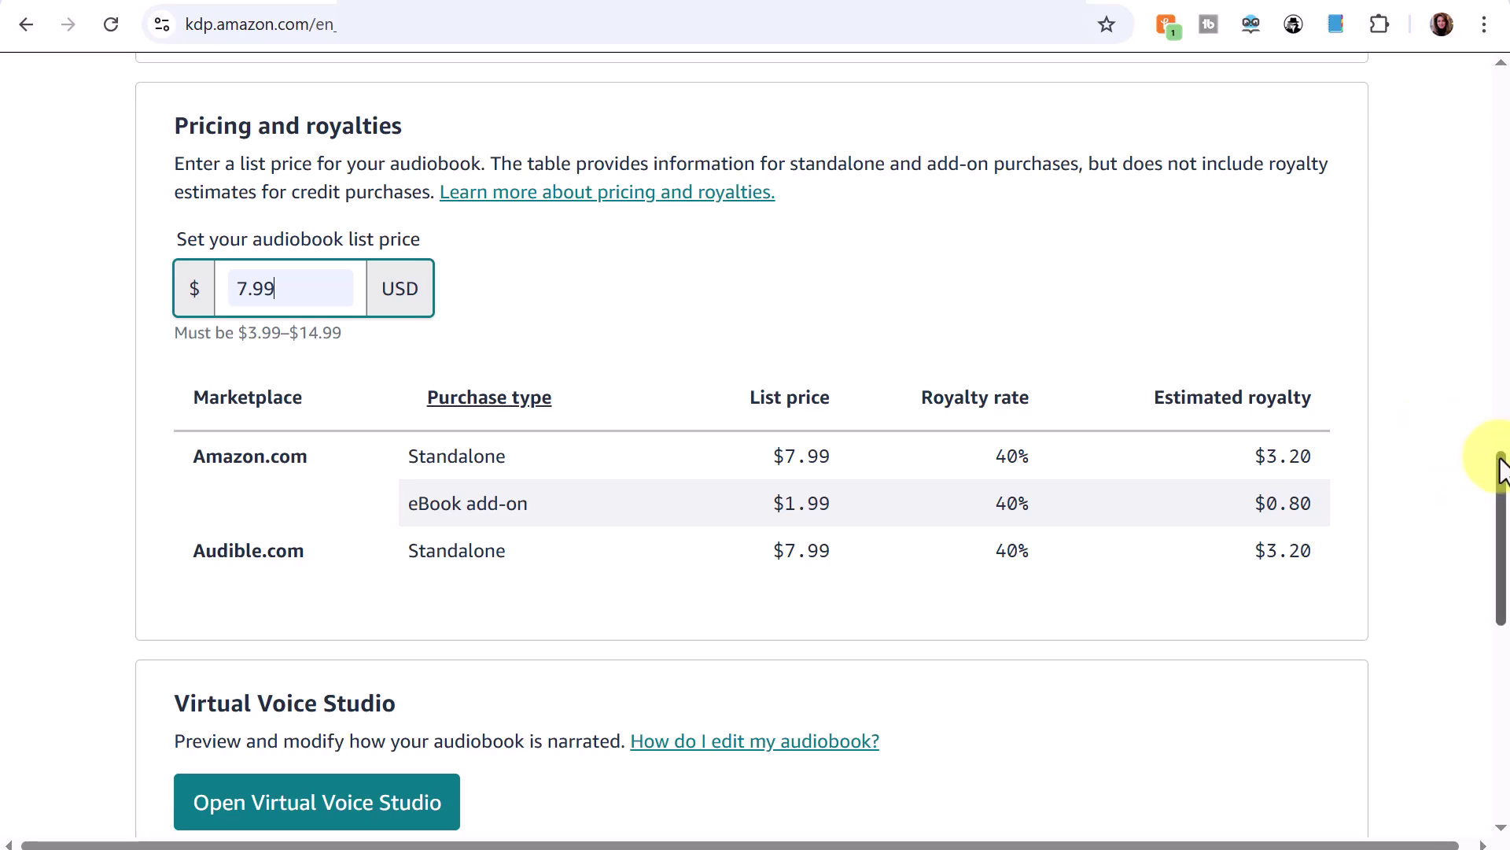
pyautogui.moveTo(1503, 470); pyautogui.dragTo(1384, 600)
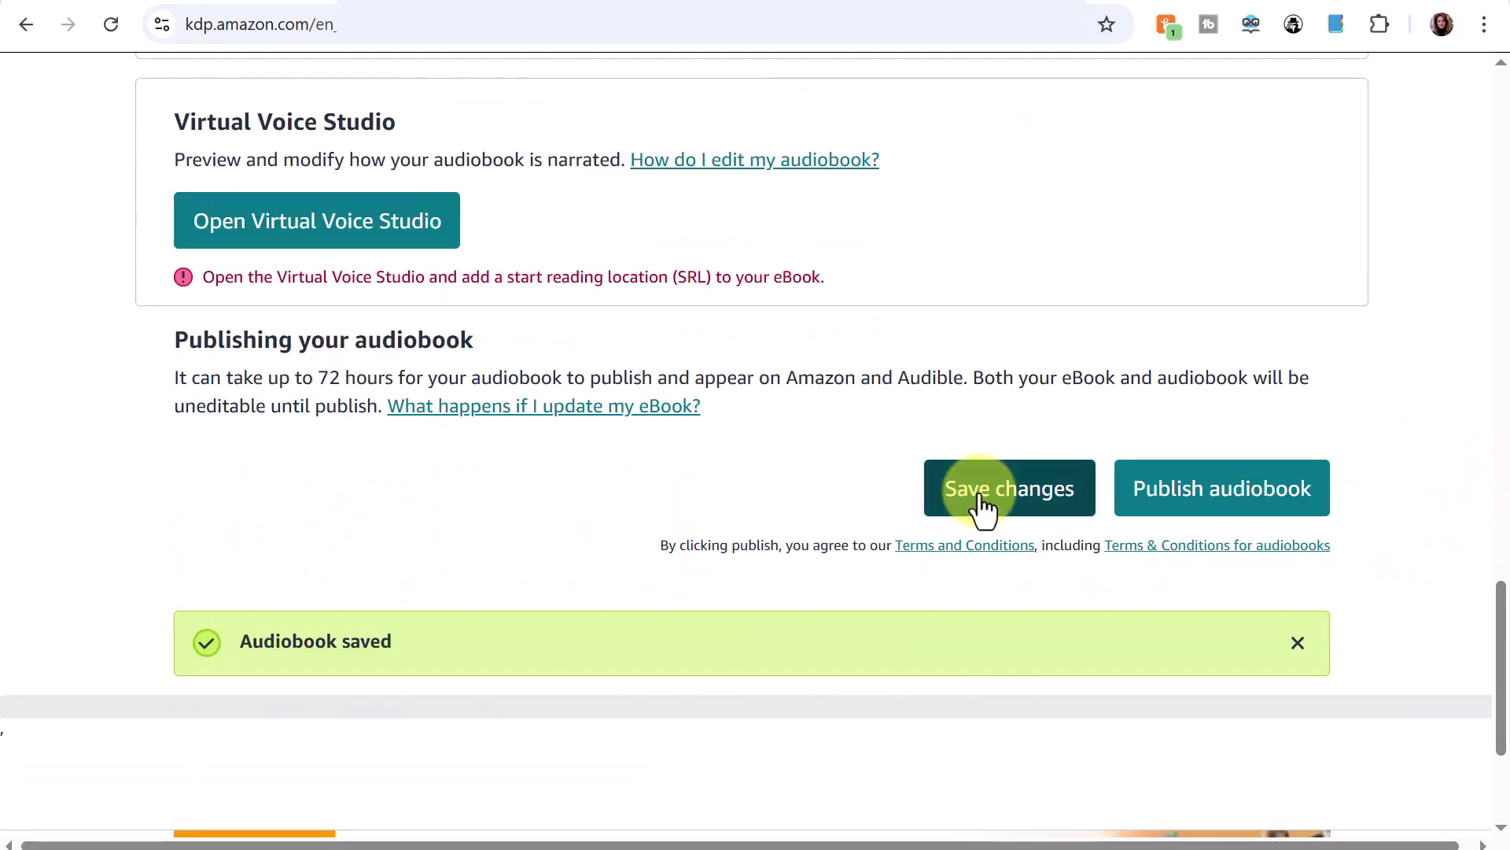
pyautogui.click(982, 503)
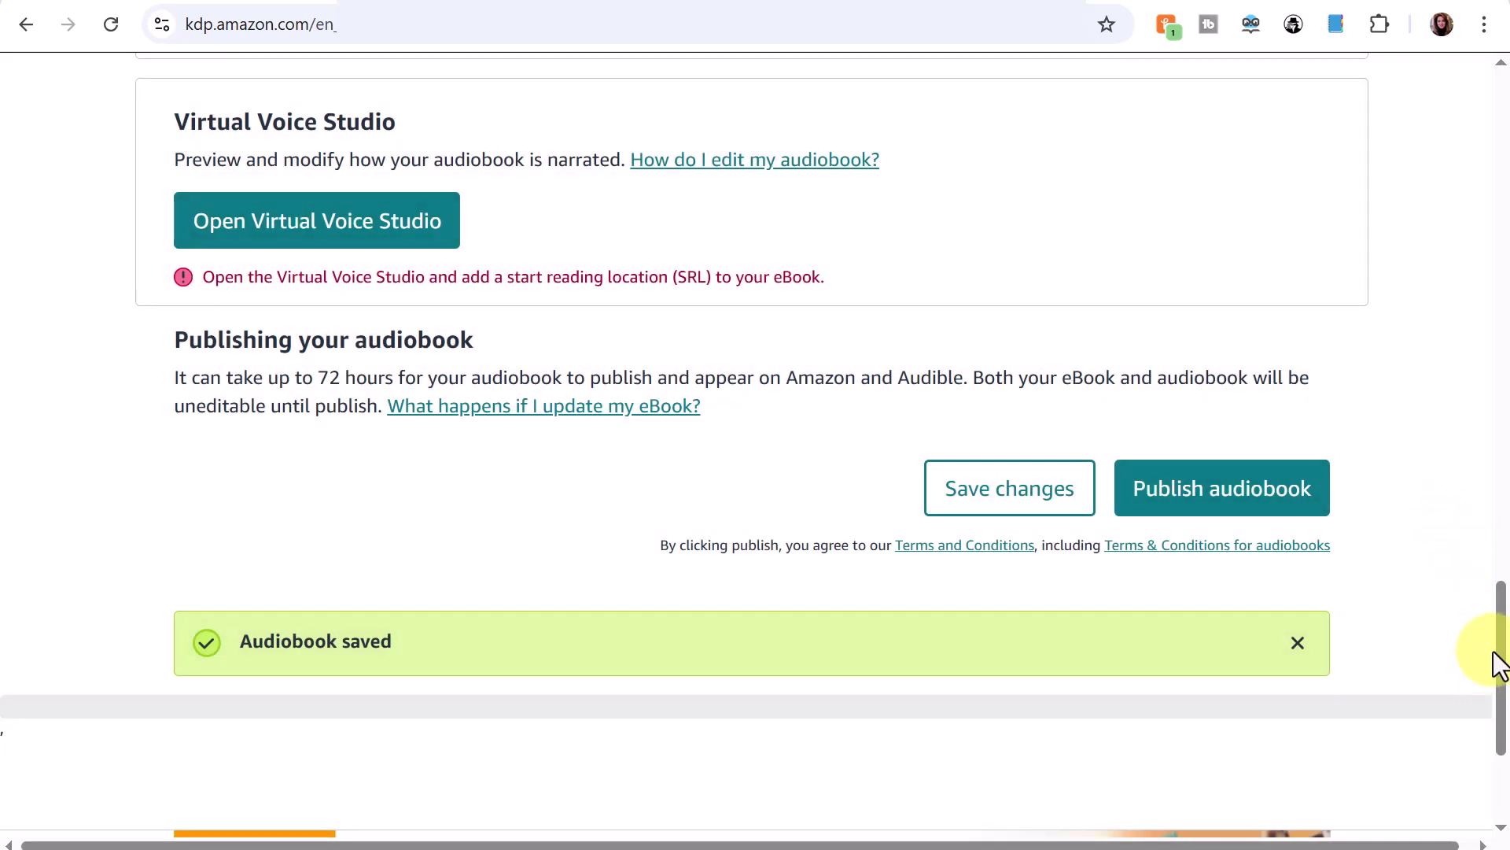
# Open Virtual Voice Studio for the audiobook and dismiss the tip about start and end reading locations.
pyautogui.moveTo(1498, 665); pyautogui.dragTo(1497, 563)
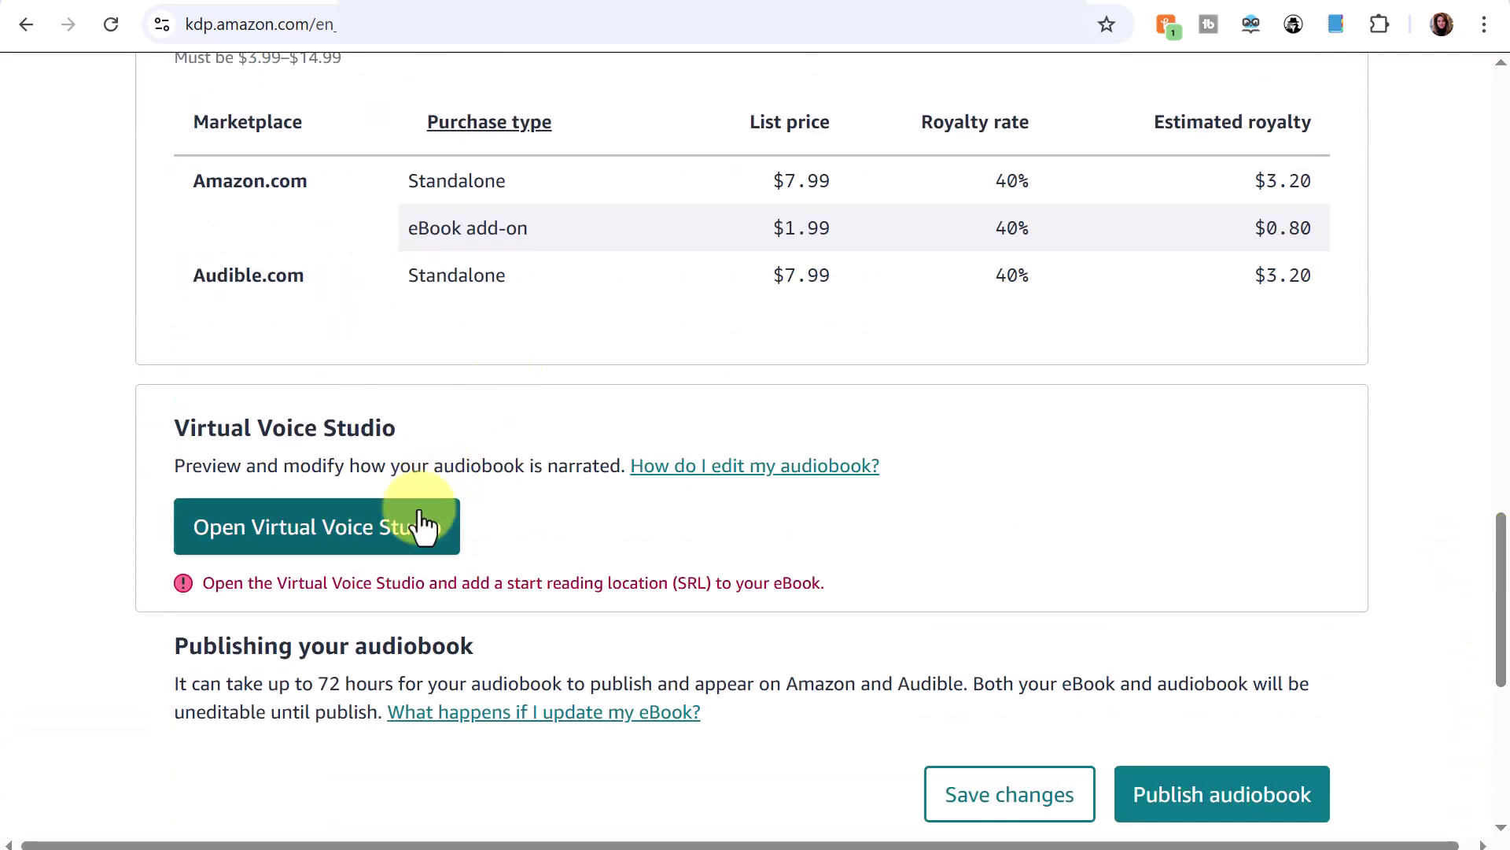
pyautogui.click(352, 535)
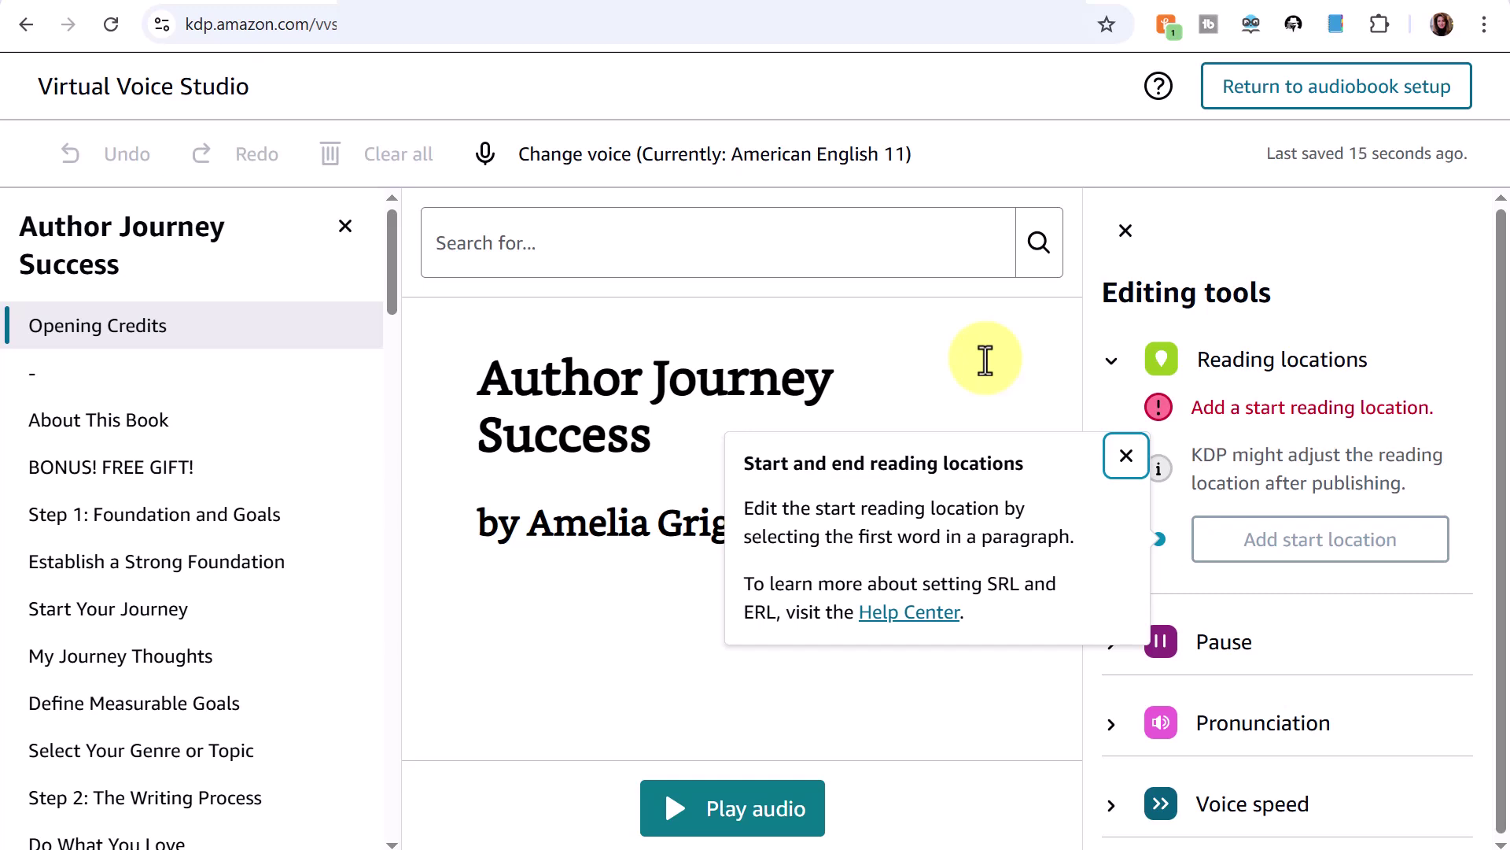
pyautogui.click(1126, 457)
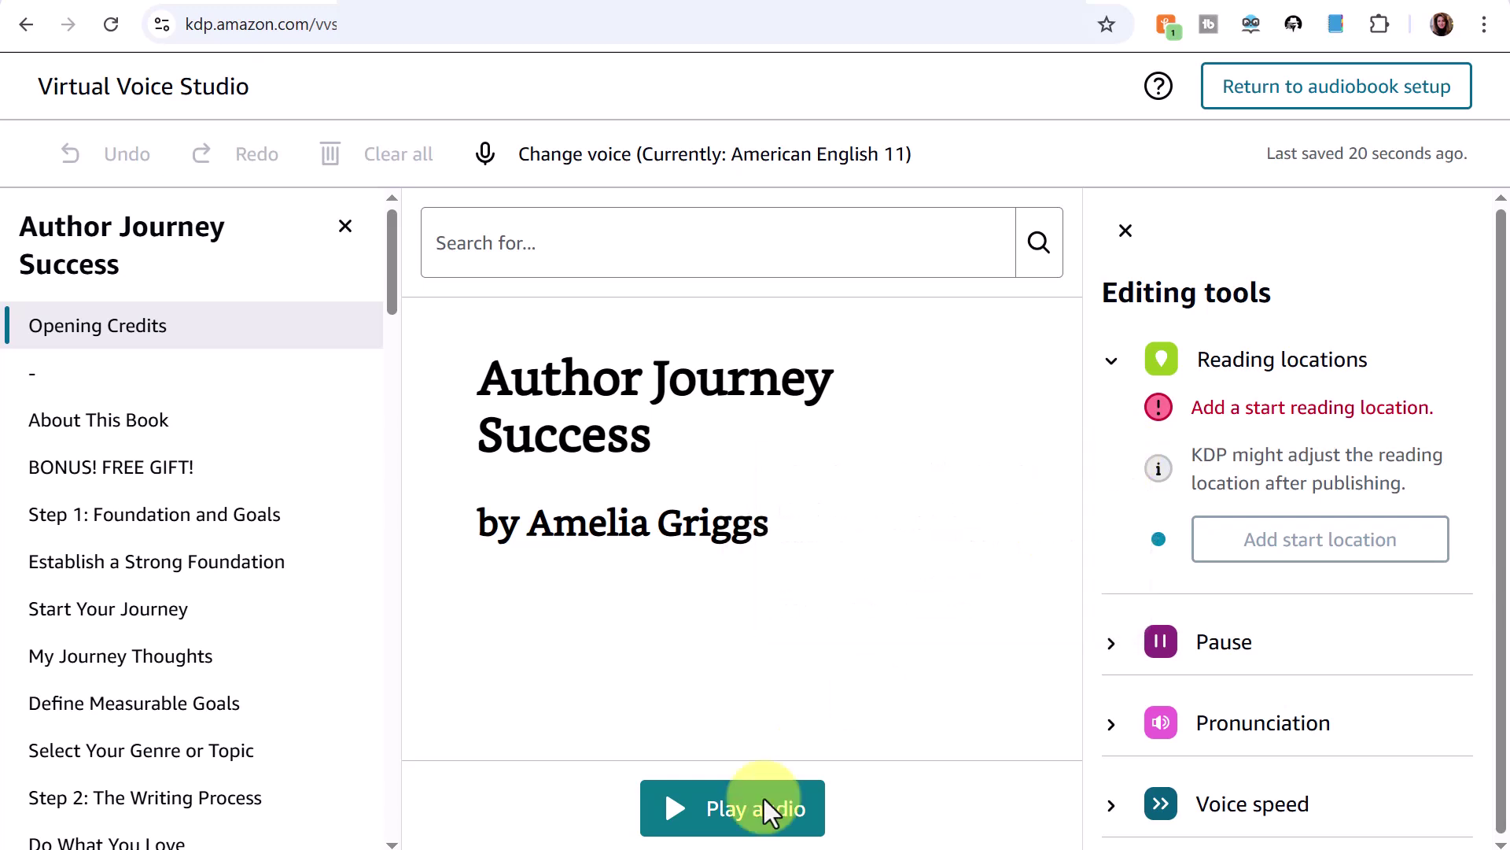
# Play the narration from the Opening Credits into the copyright section and pause it.
pyautogui.click(708, 817)
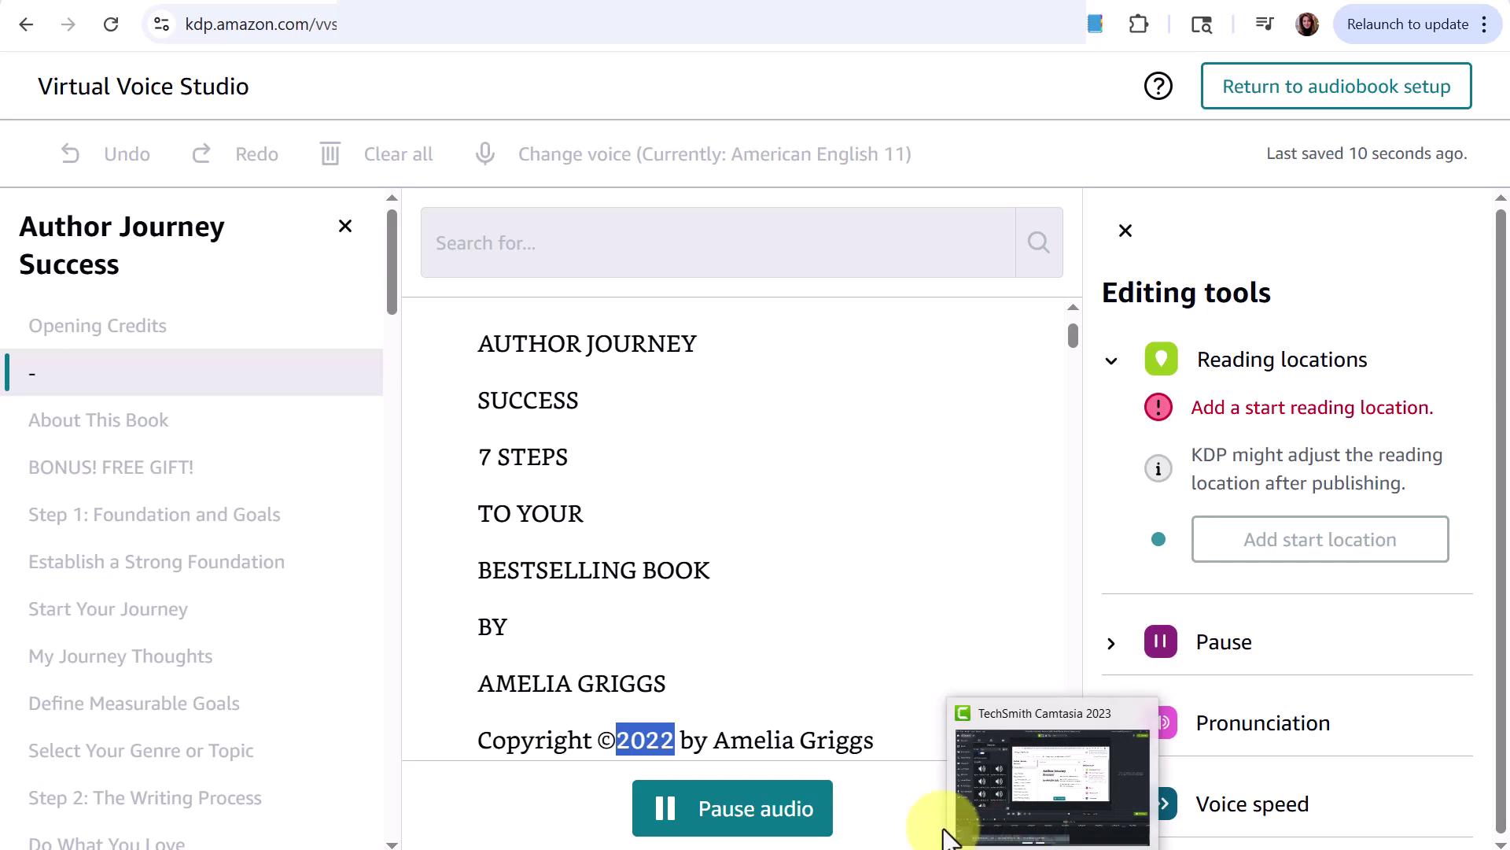
pyautogui.click(759, 822)
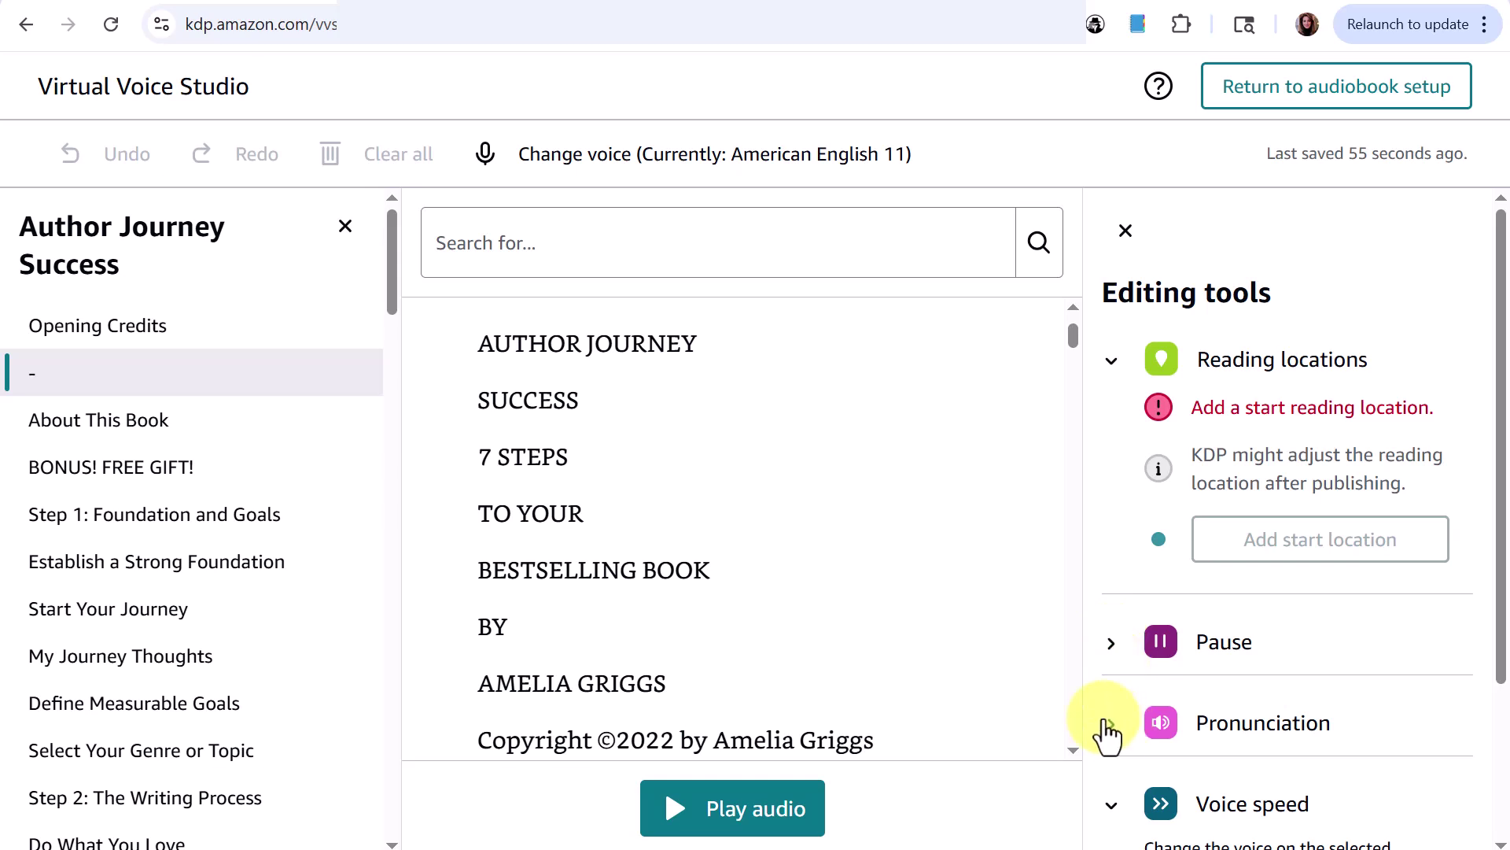
# Examine the Pause, Pronunciation and Voice speed editing tools, collapsing each one after viewing it.
pyautogui.click(1111, 645)
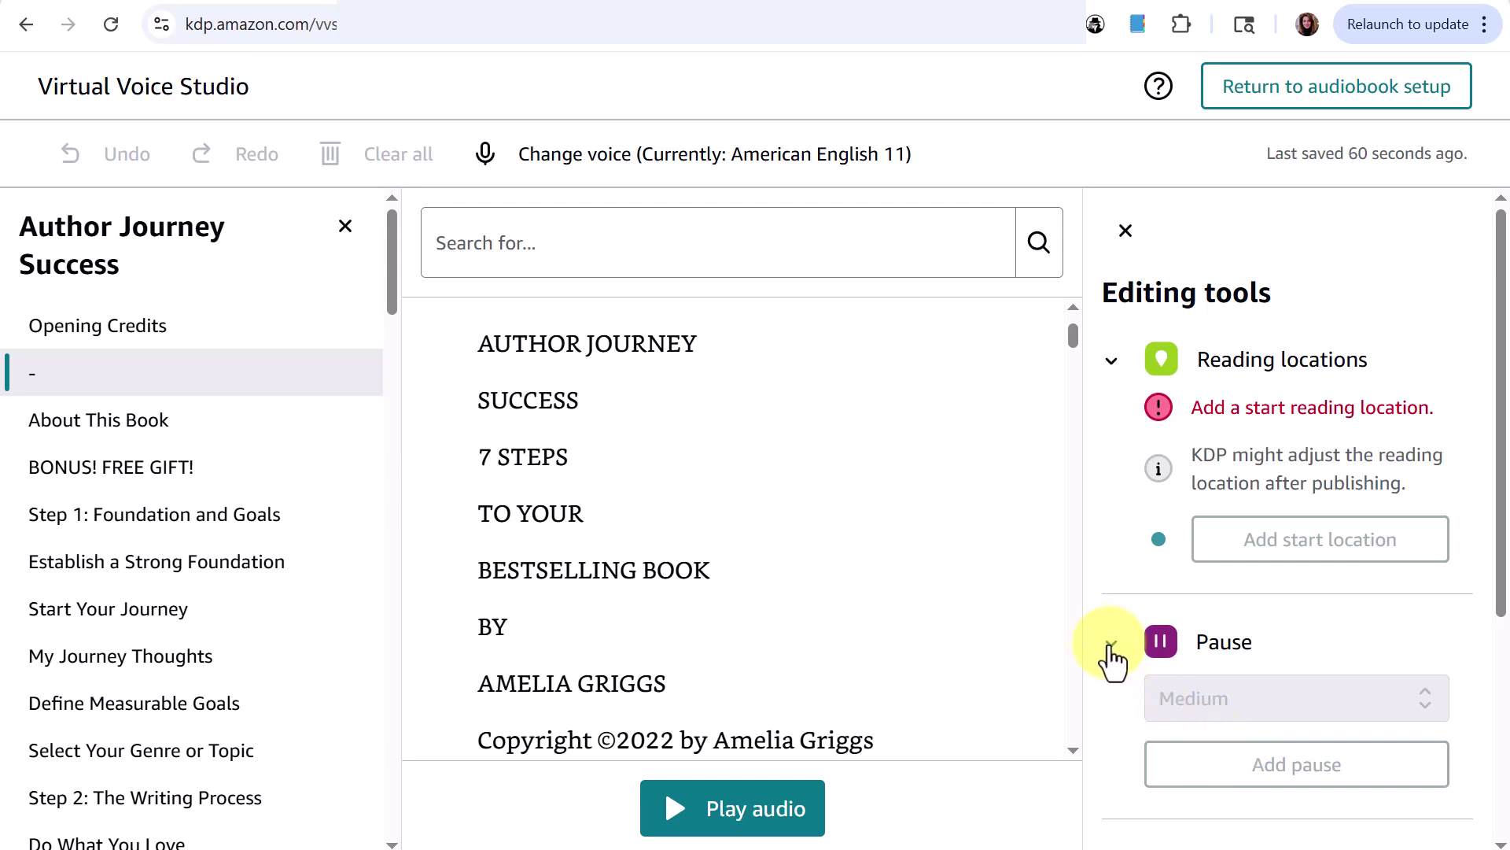
pyautogui.click(1111, 646)
pyautogui.click(1111, 724)
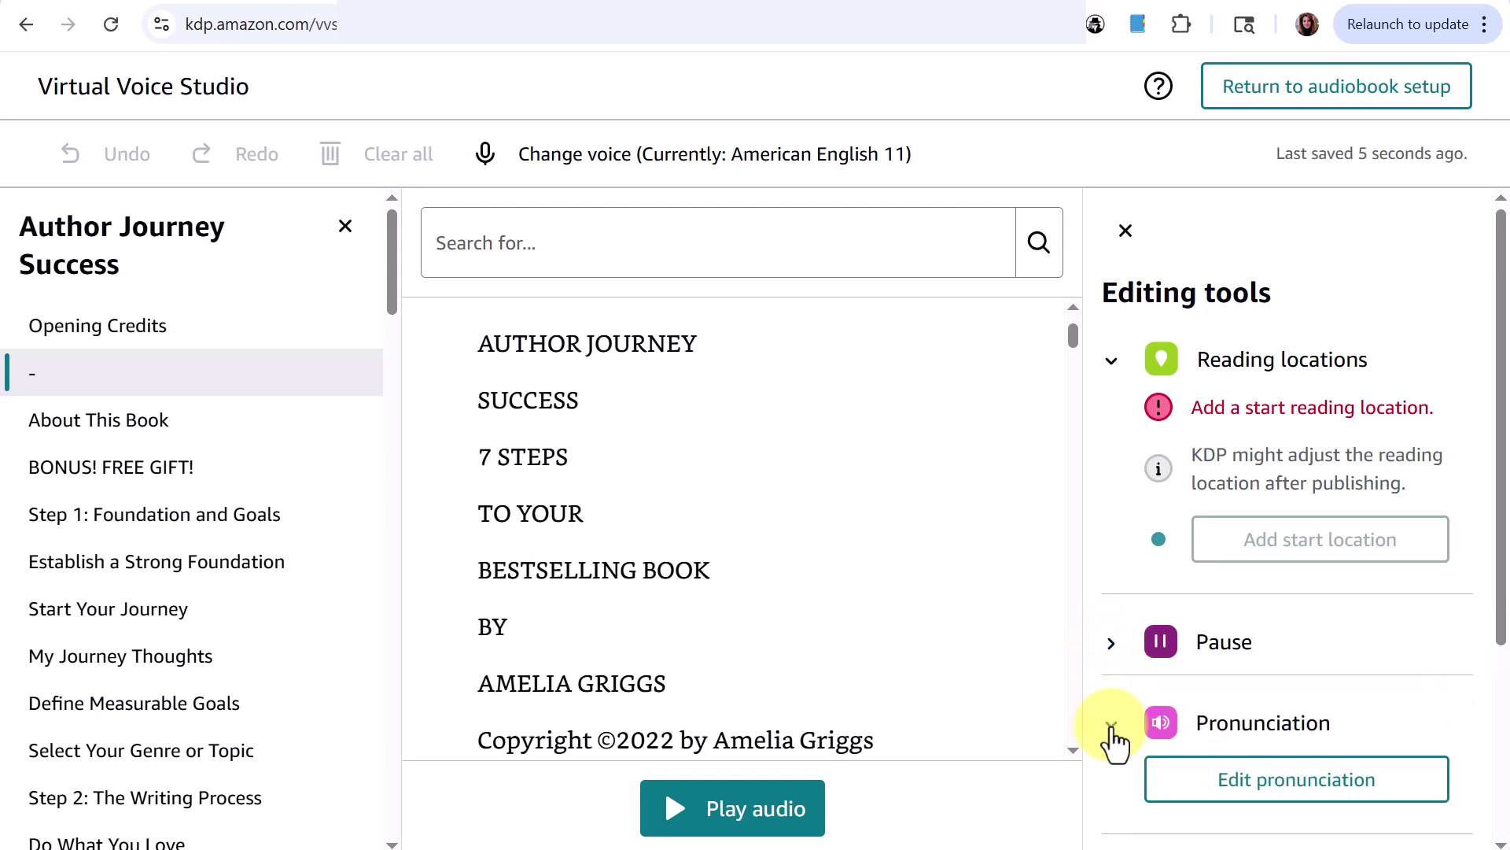
pyautogui.click(1110, 726)
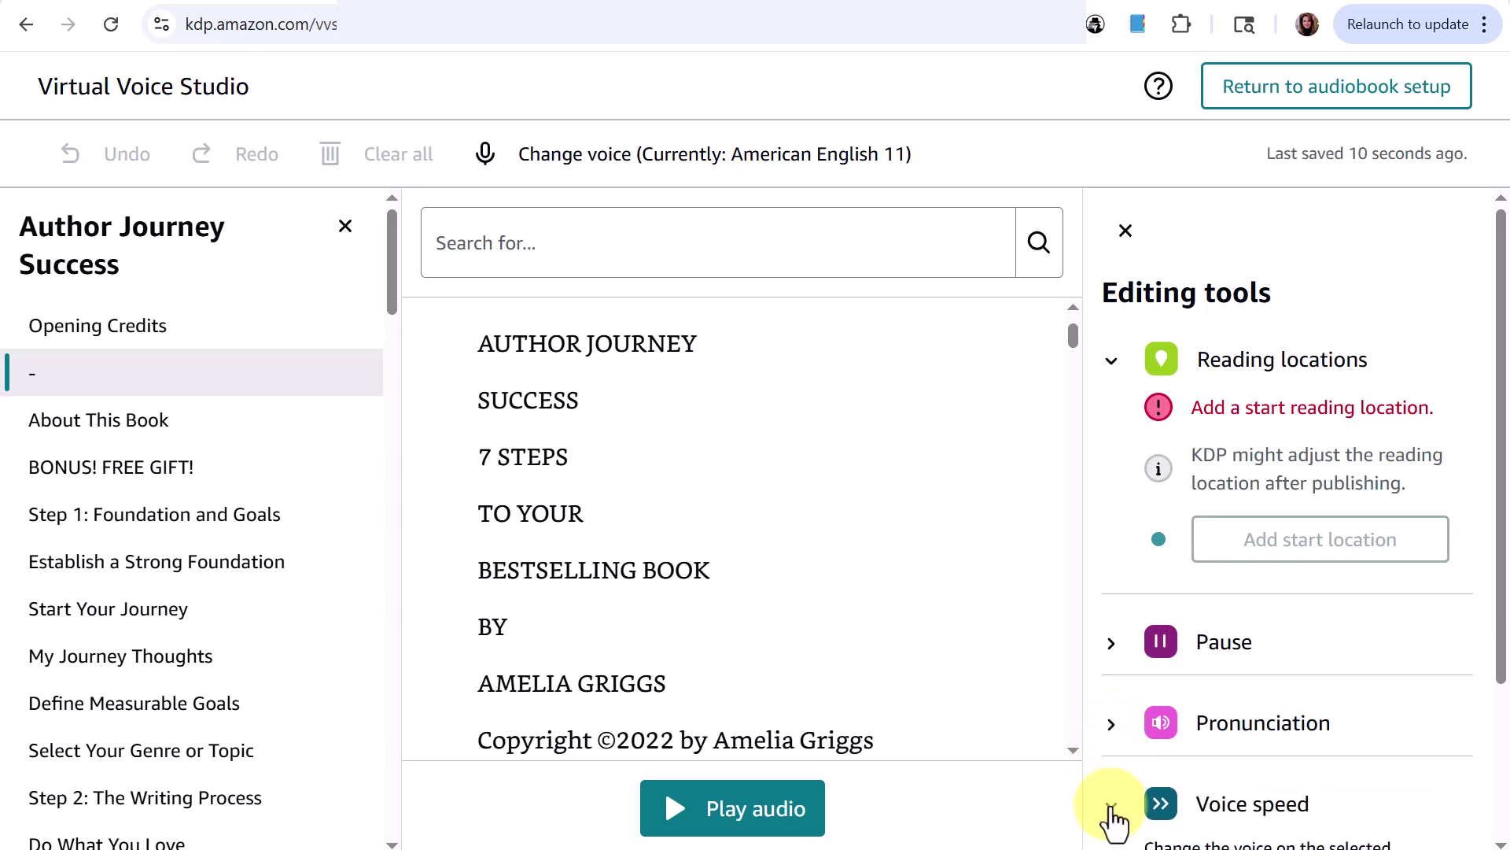
pyautogui.click(1111, 810)
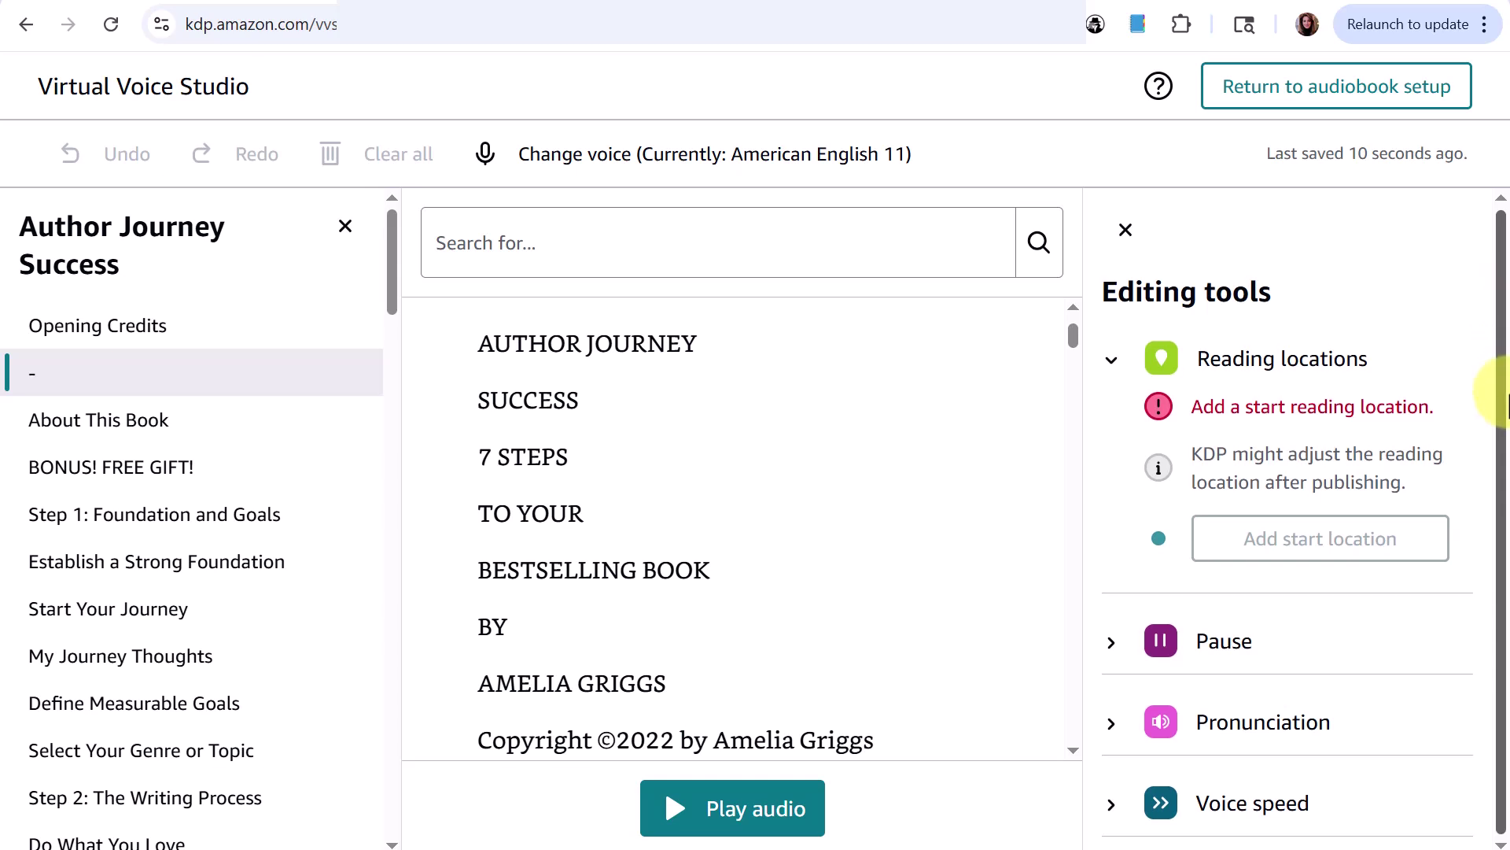
pyautogui.scroll(-1, 1498, 409)
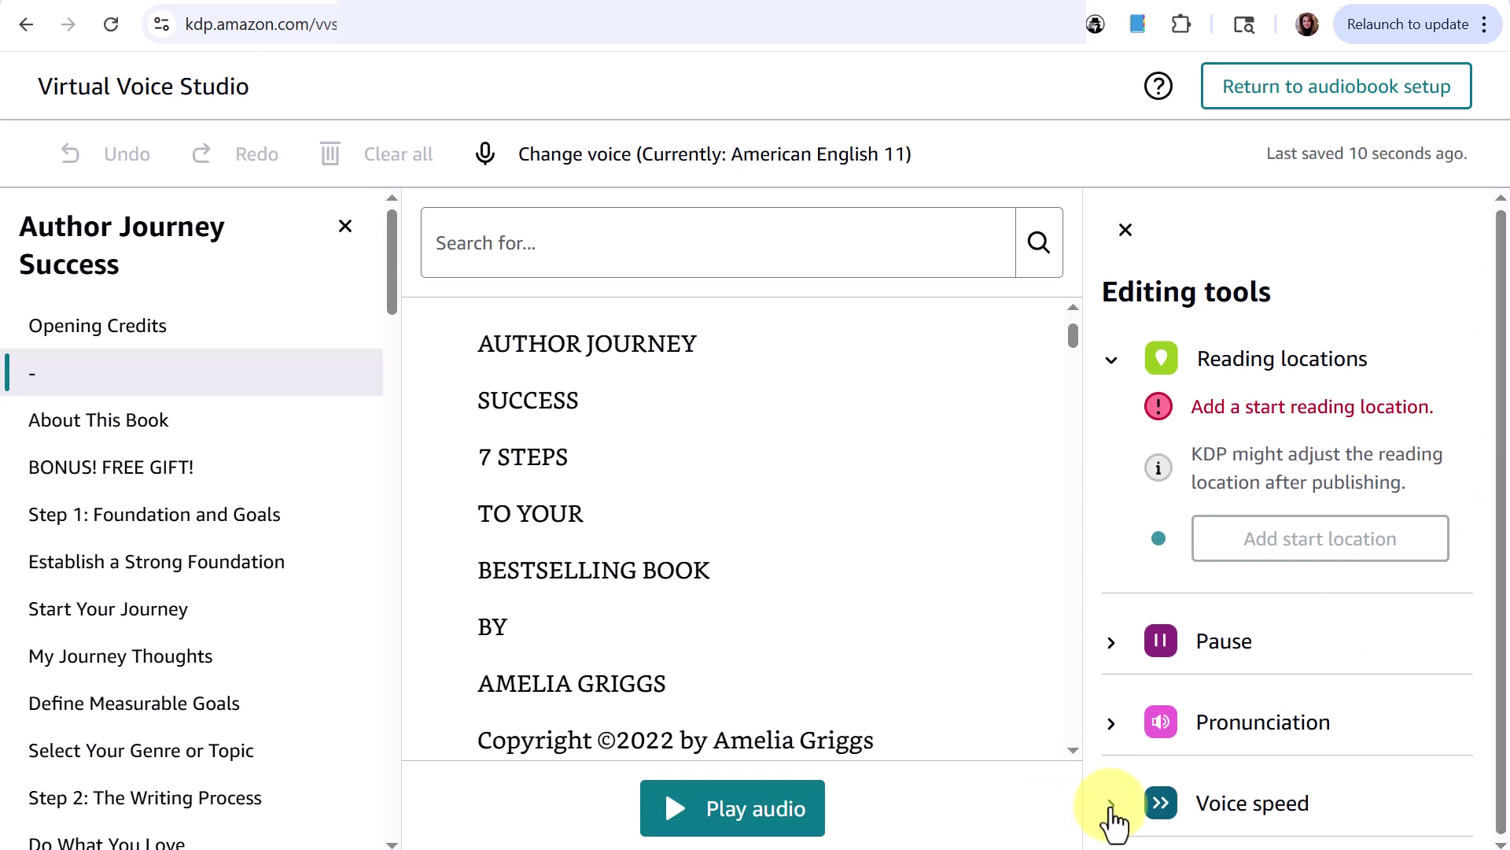
# Choose 25% Faster as the voice speed option, without applying it, and pause the narration playback.
pyautogui.click(1110, 803)
pyautogui.moveTo(1503, 224); pyautogui.dragTo(1494, 546)
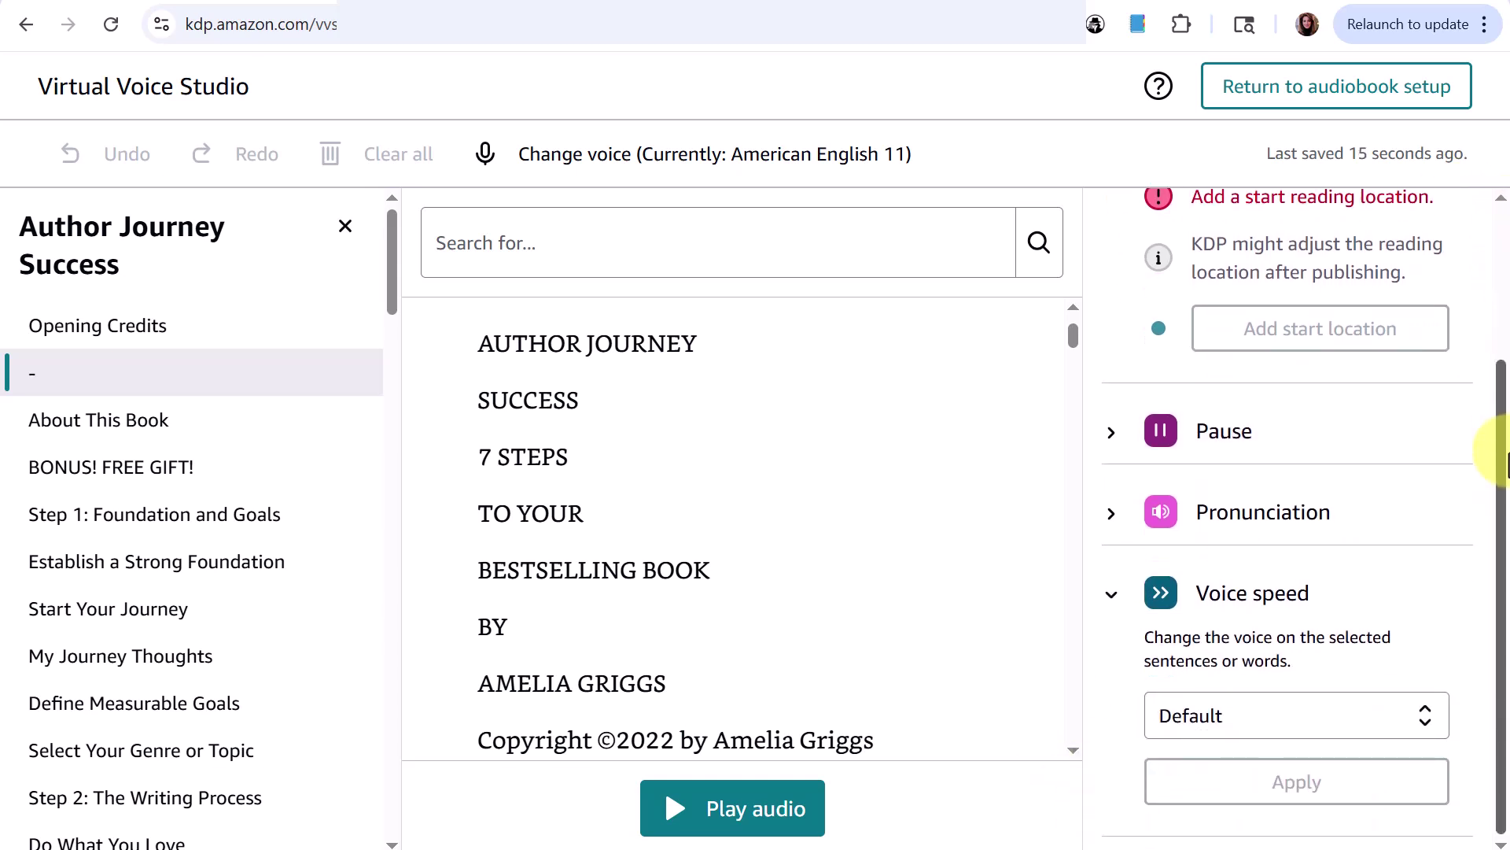
pyautogui.click(1428, 717)
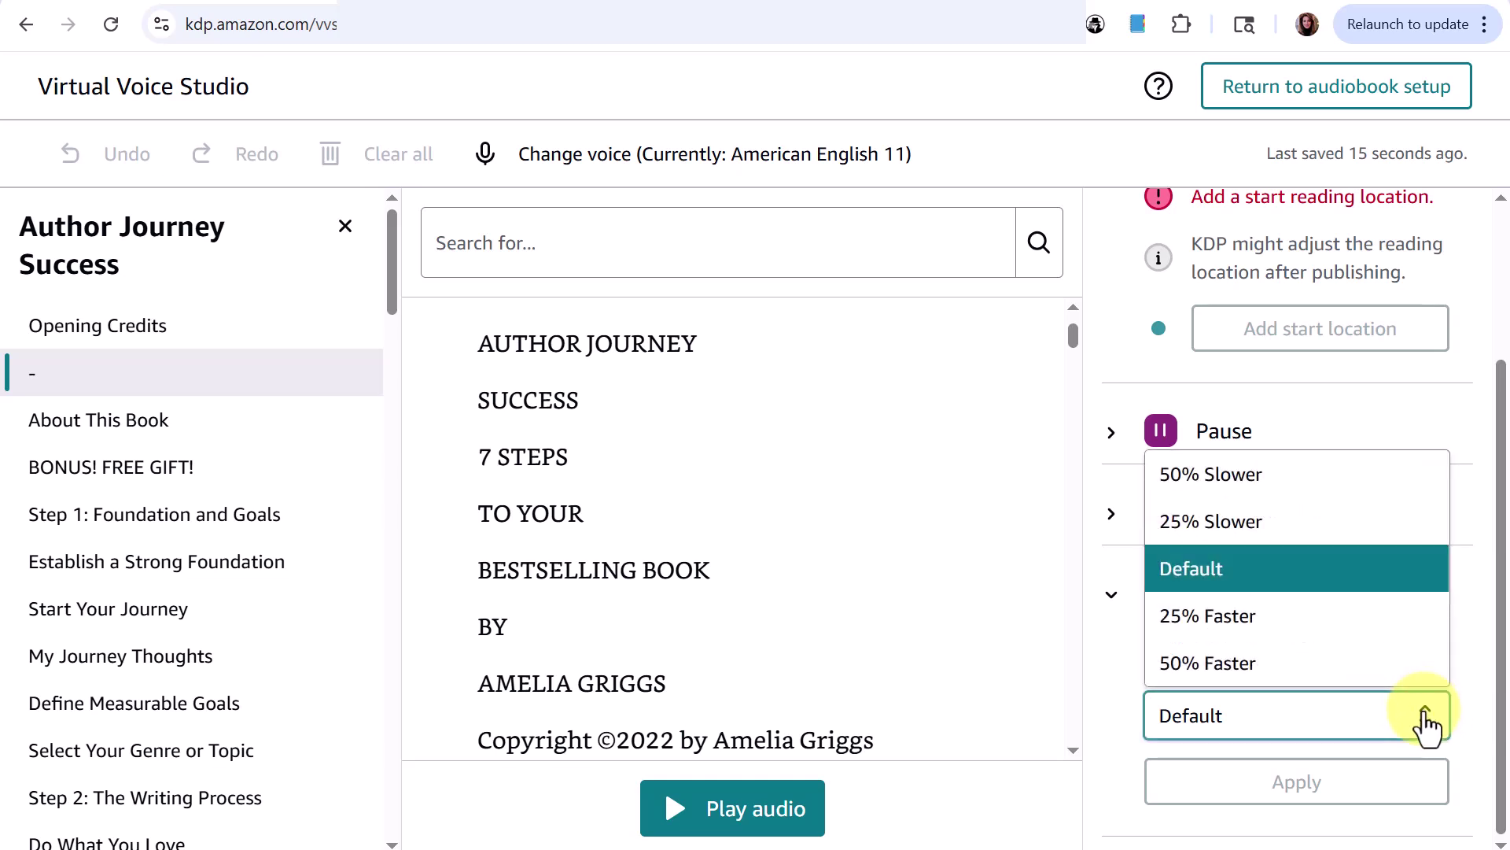
pyautogui.click(1262, 622)
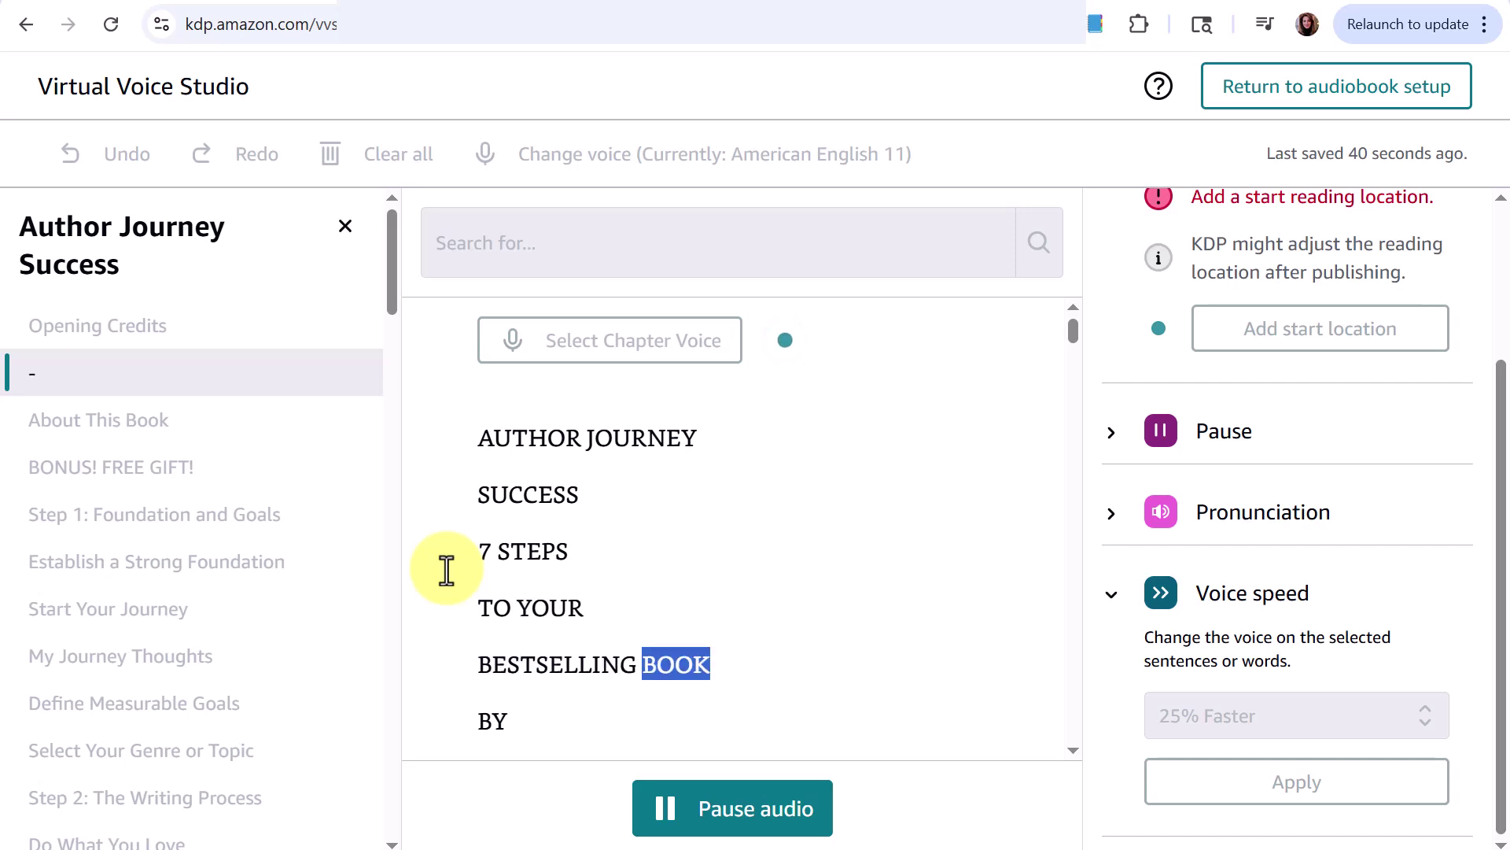
pyautogui.click(665, 807)
# Add the start reading location at the Table of Contents heading and play the narration from there.
pyautogui.moveTo(1073, 330); pyautogui.dragTo(1075, 352)
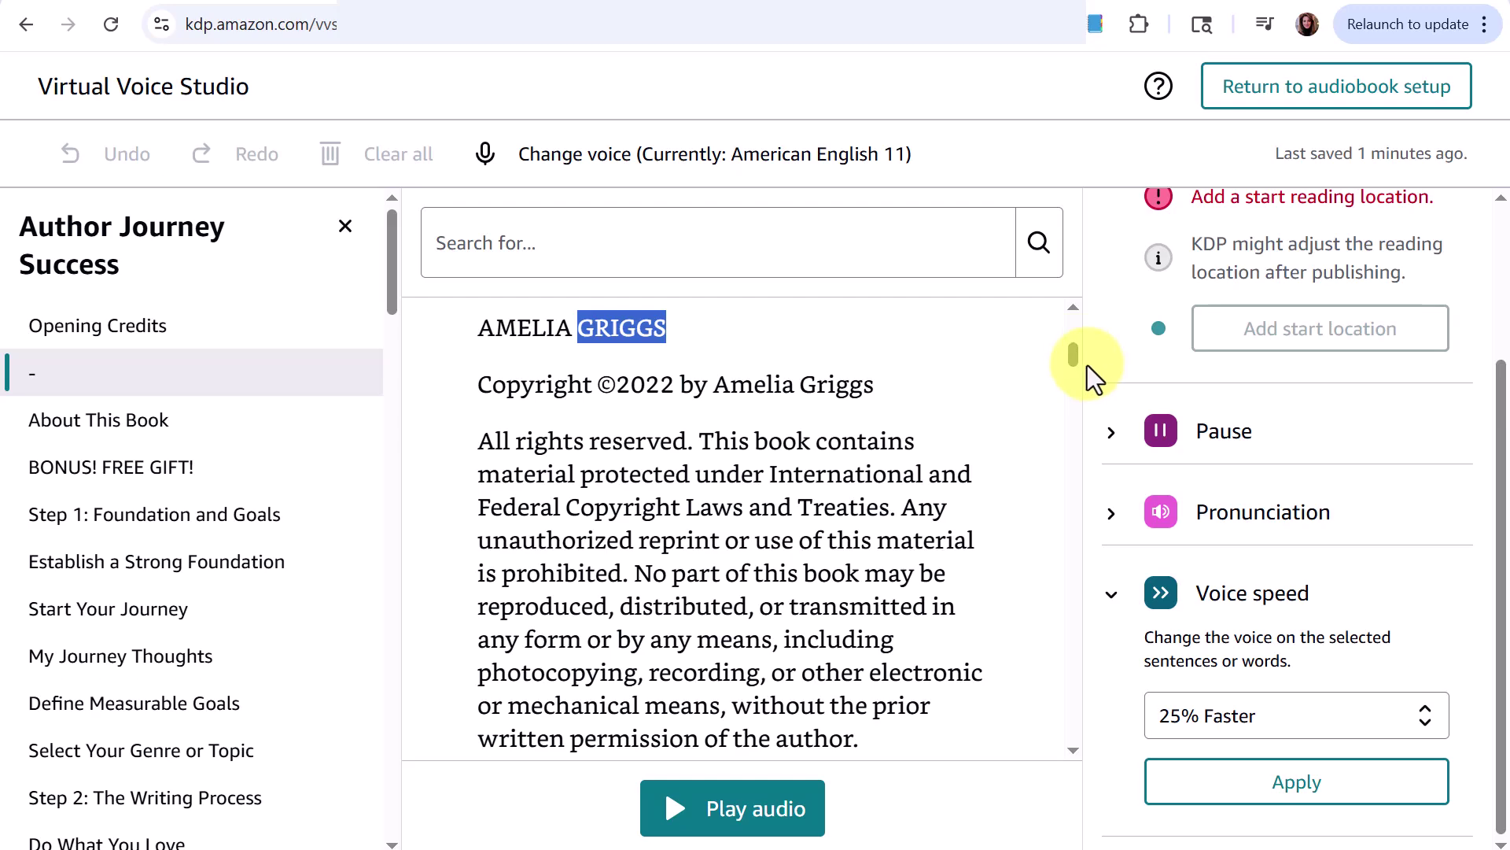
pyautogui.moveTo(1074, 357); pyautogui.dragTo(1072, 390)
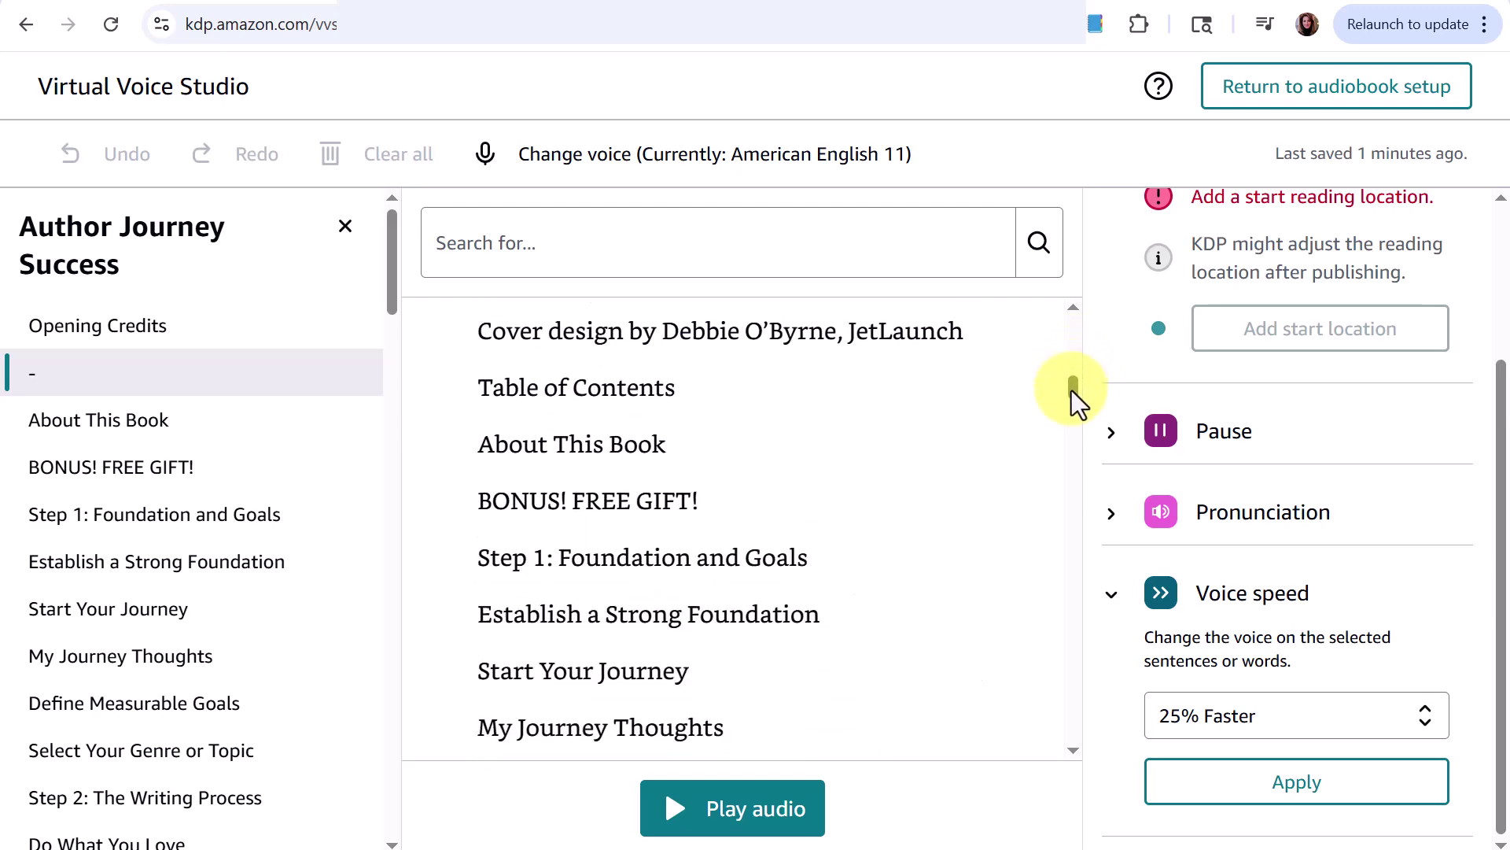
pyautogui.scroll(5, 860, 498)
pyautogui.doubleClick(535, 462)
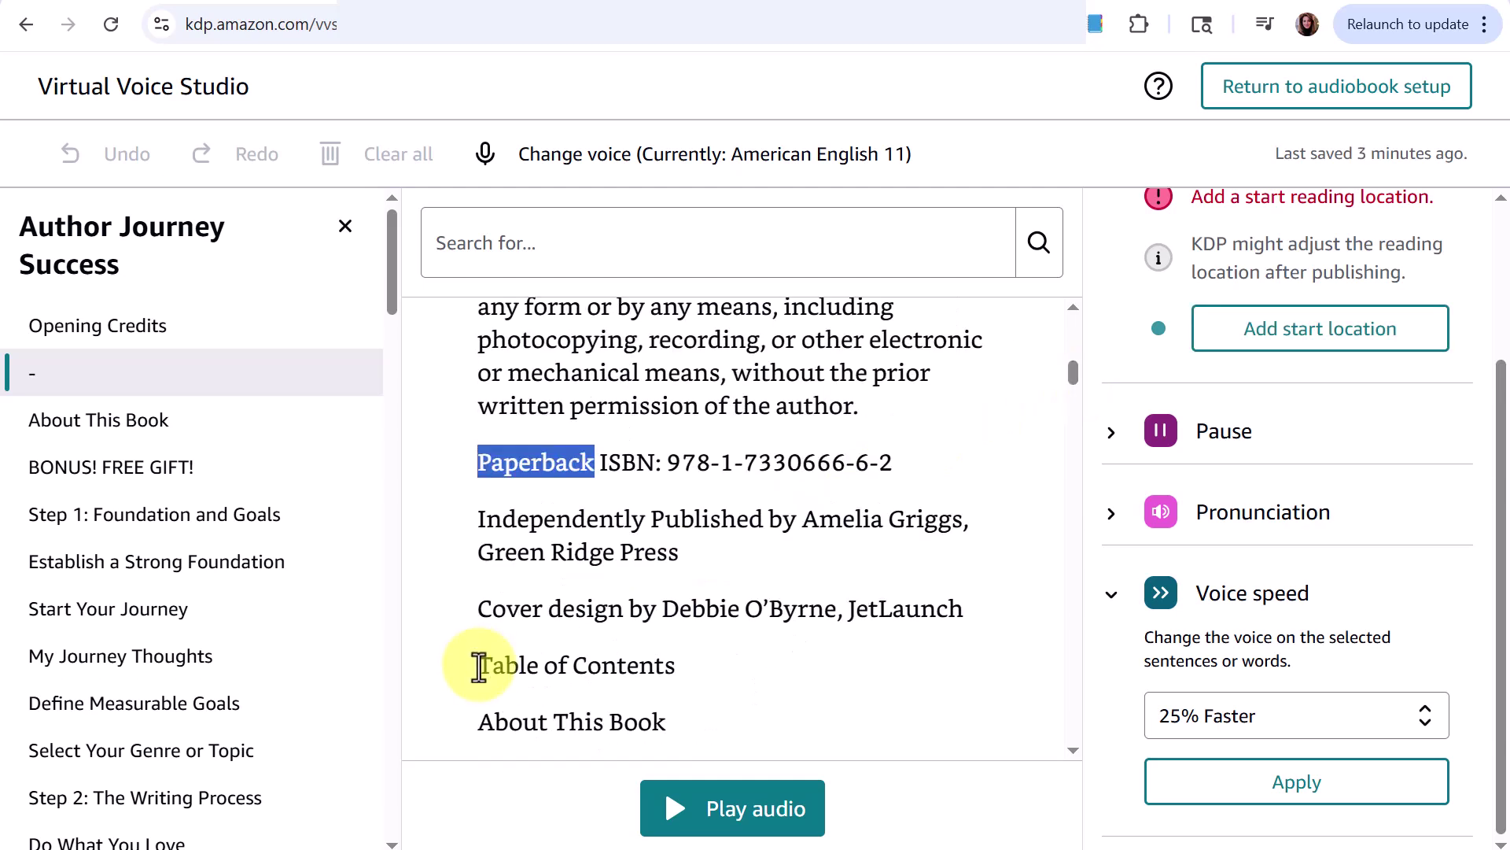
pyautogui.click(480, 666)
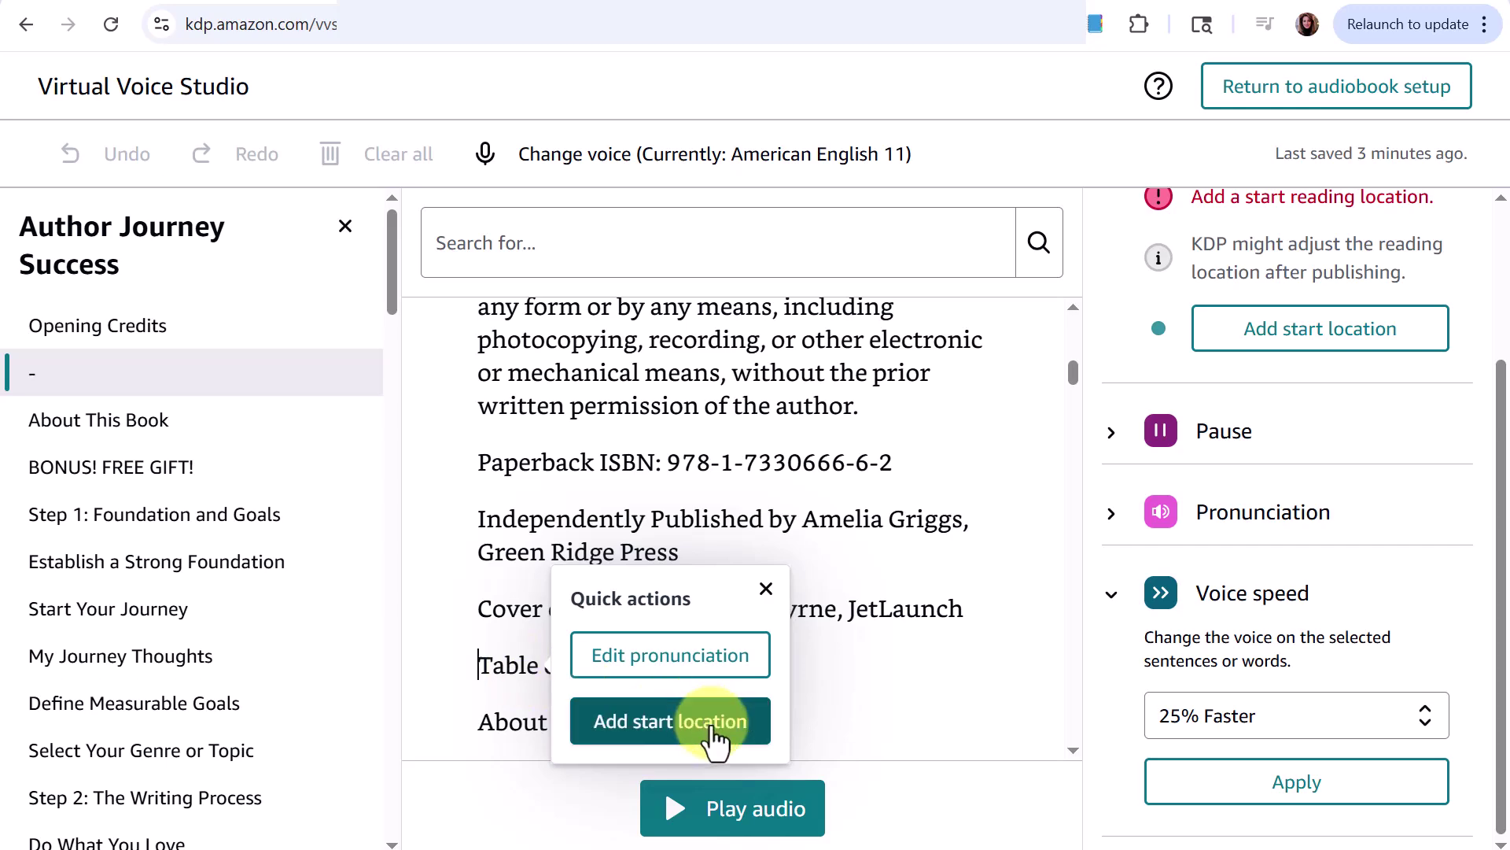
pyautogui.click(714, 739)
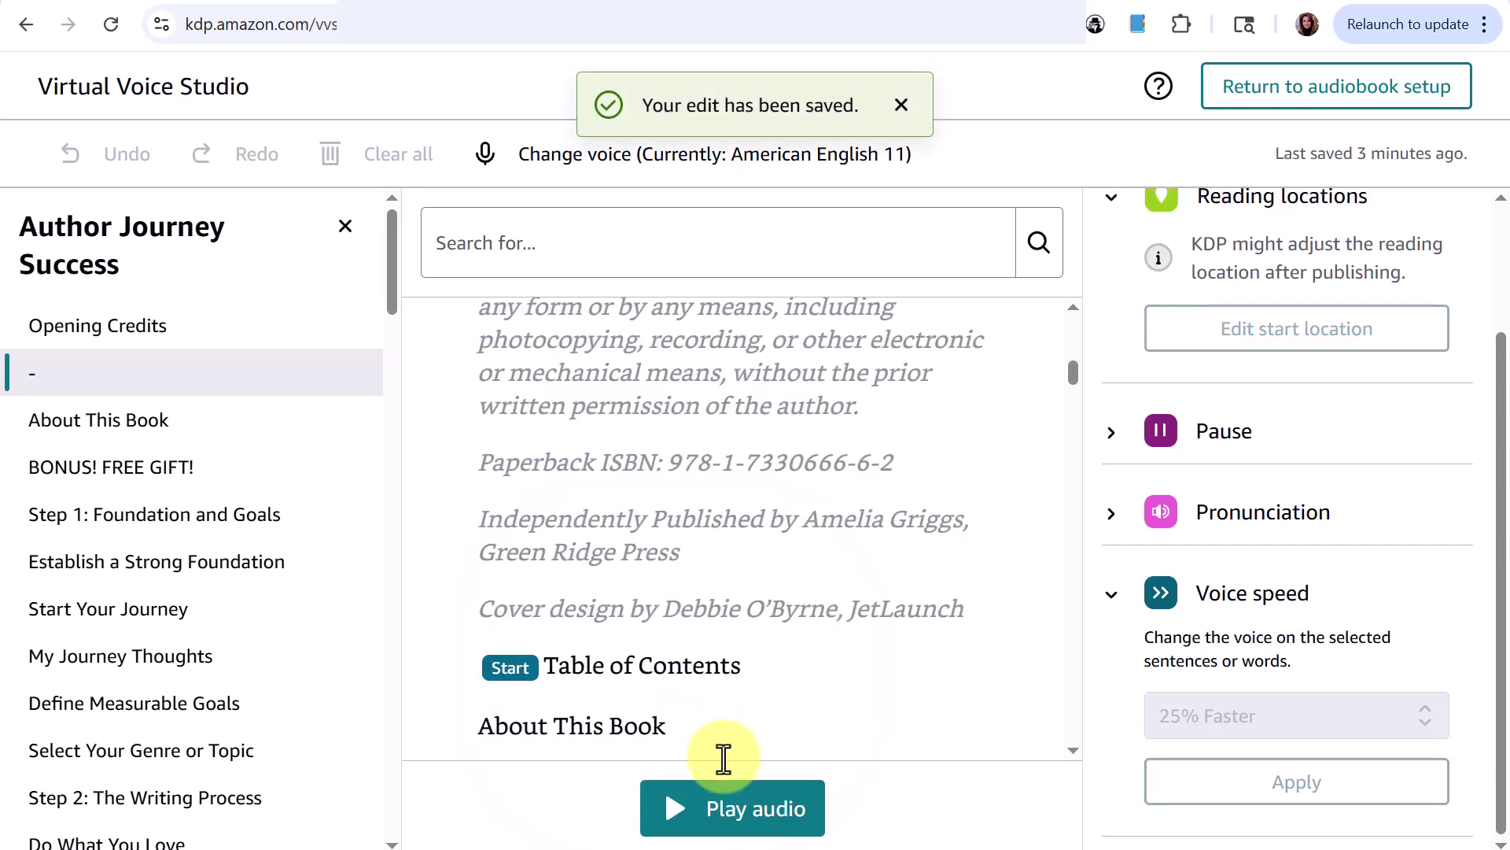
pyautogui.click(698, 809)
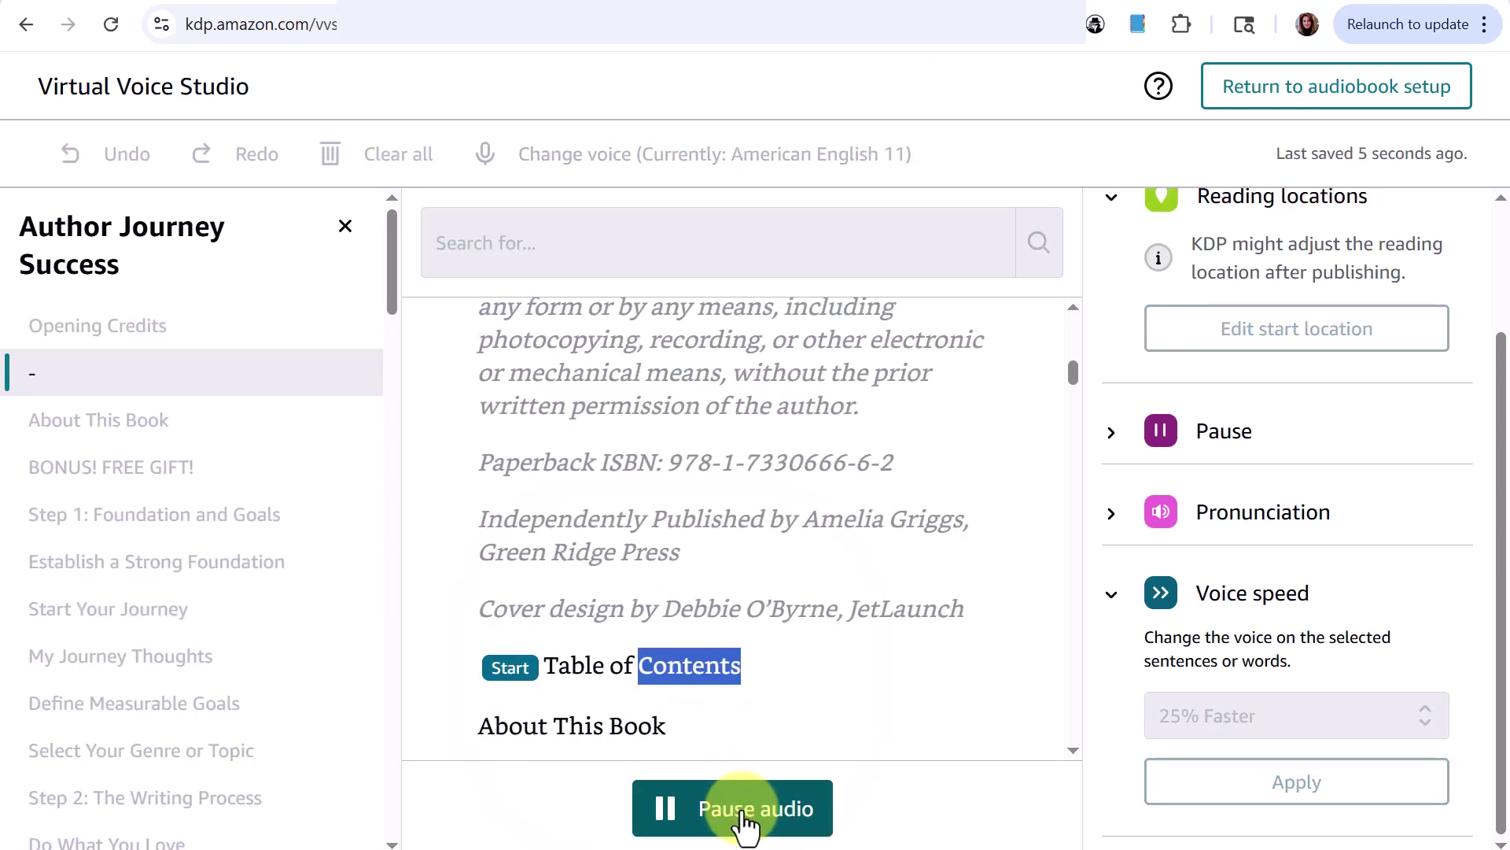
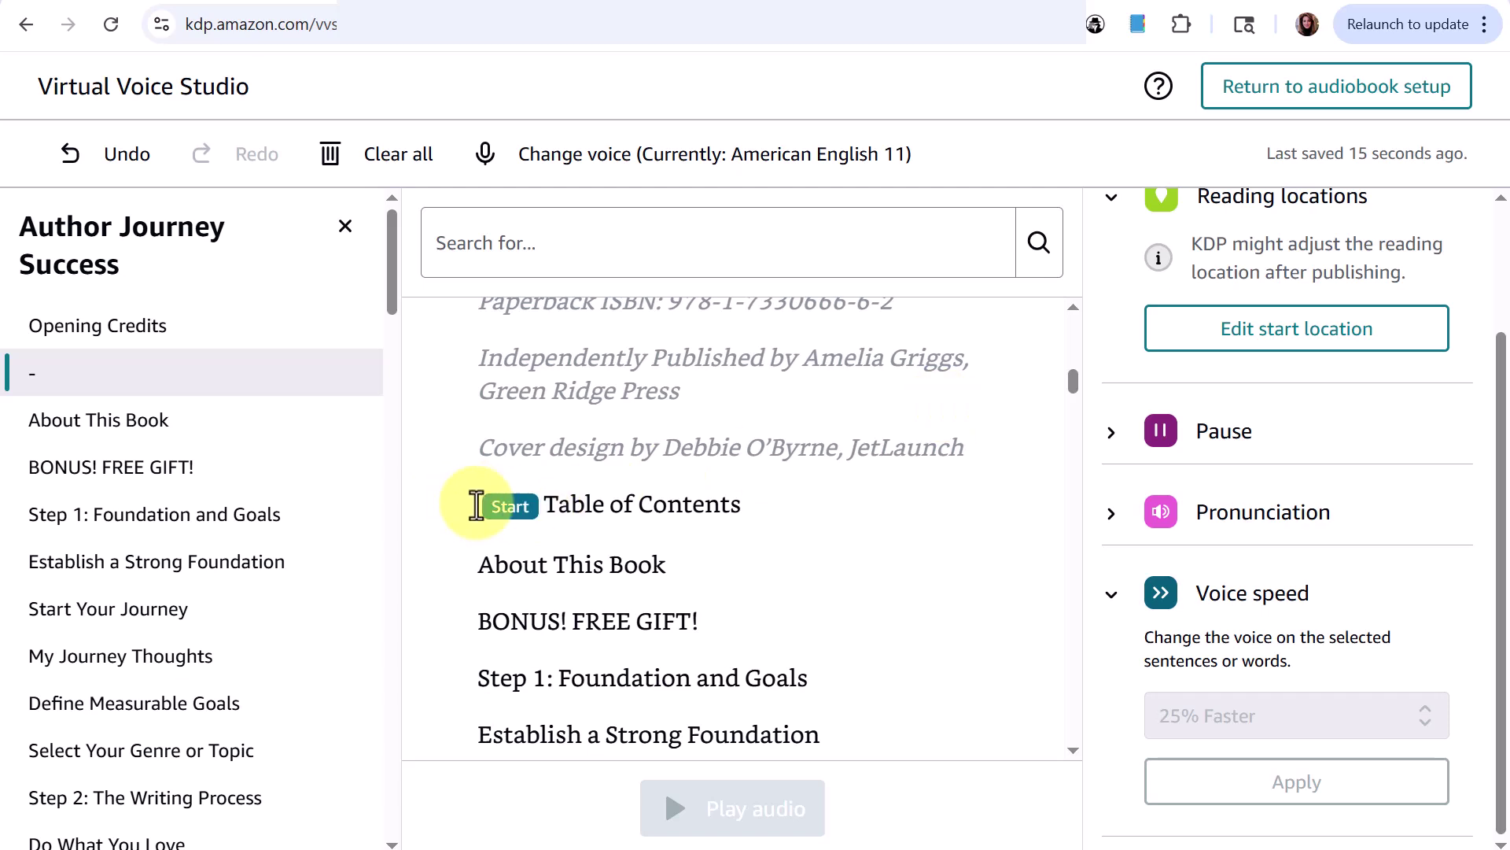
# Move the start reading location to the Dedication heading, after the table of contents entries.
pyautogui.scroll(-2, 826, 464)
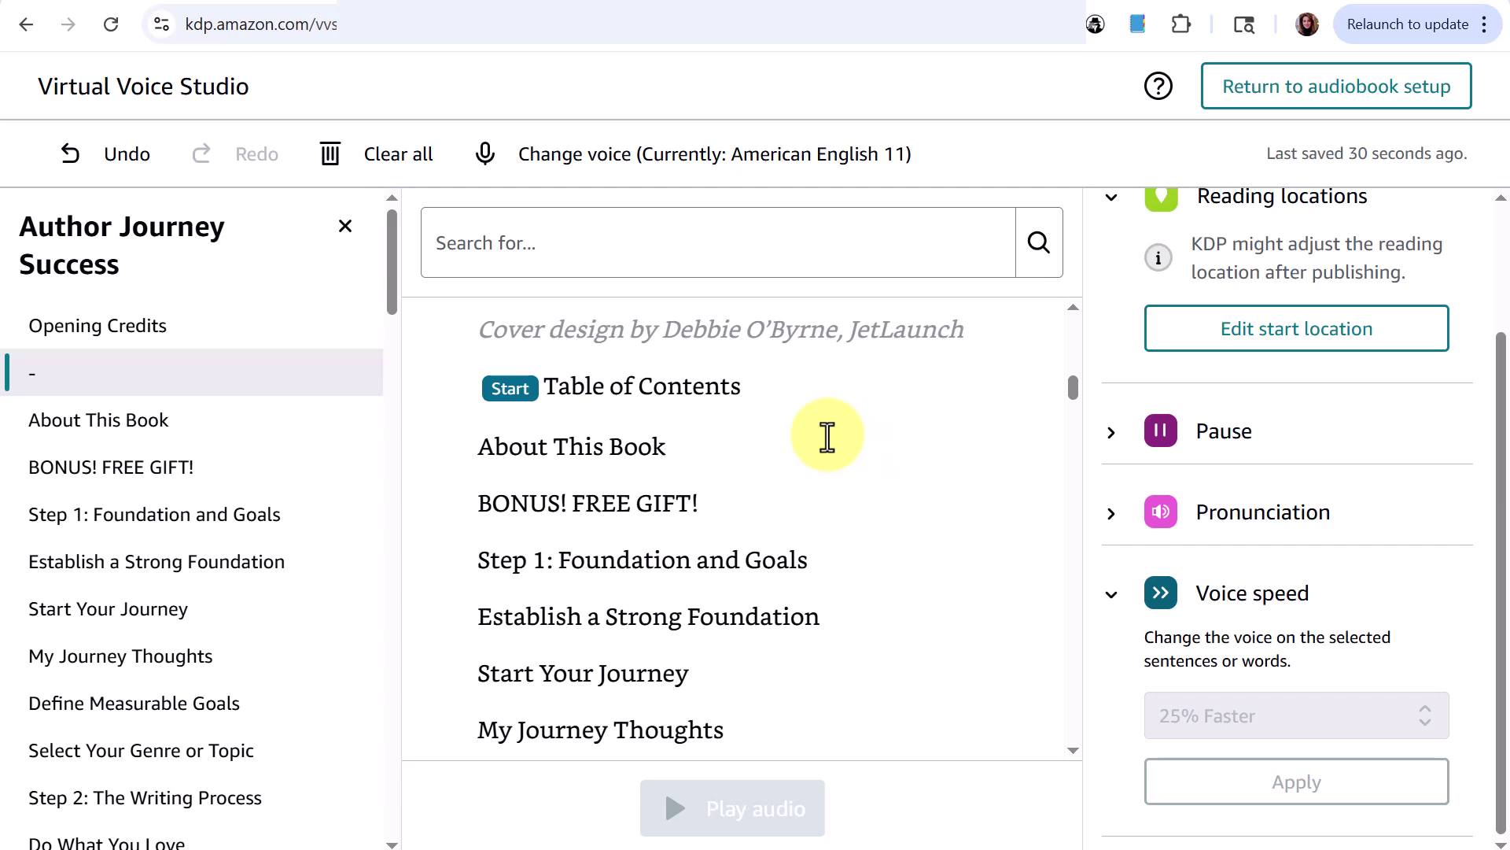
pyautogui.click(438, 389)
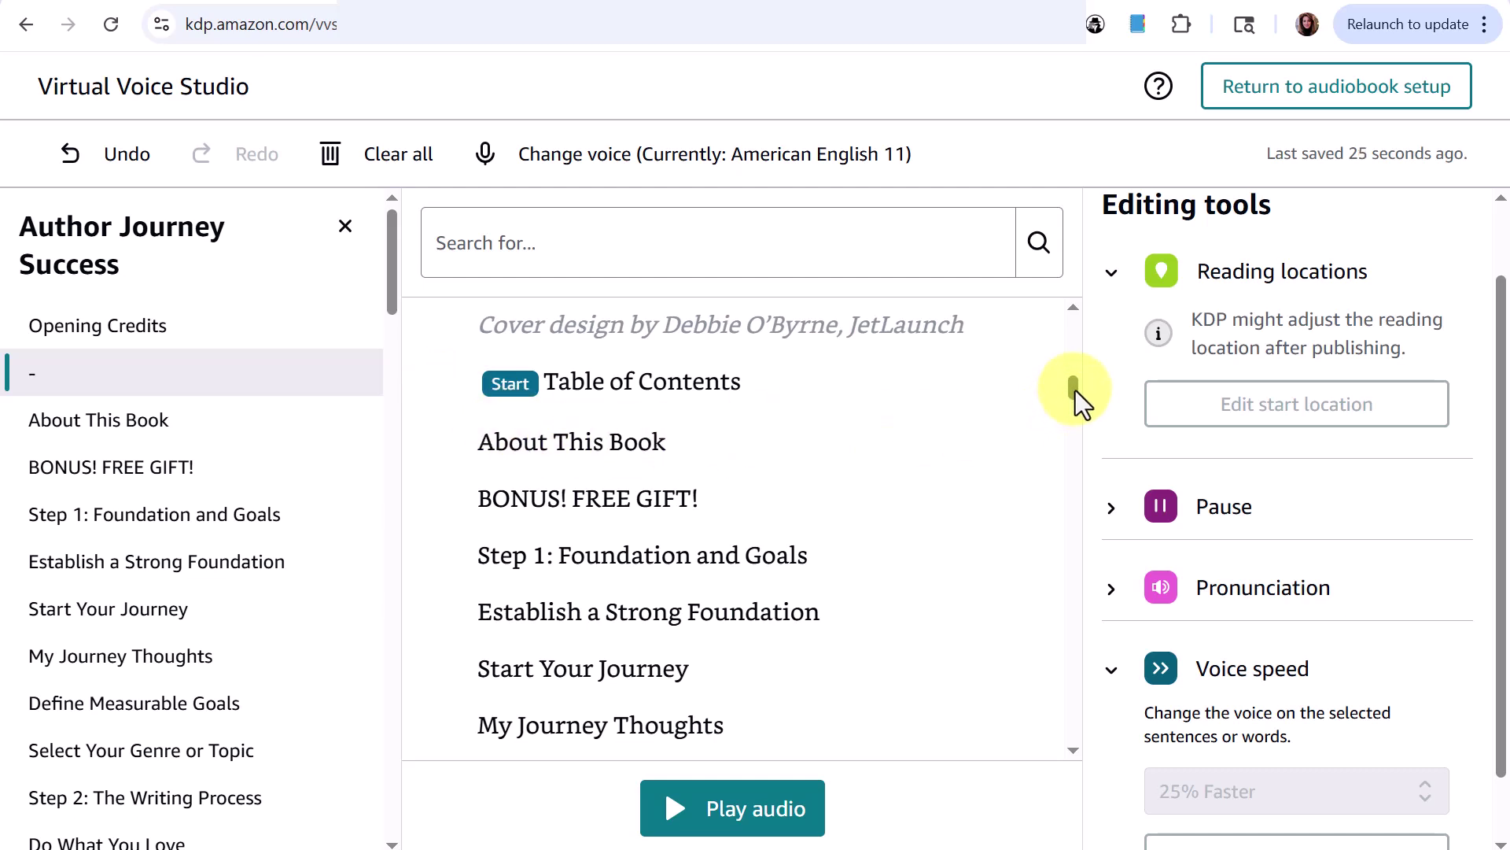
pyautogui.moveTo(1075, 390); pyautogui.dragTo(1083, 625)
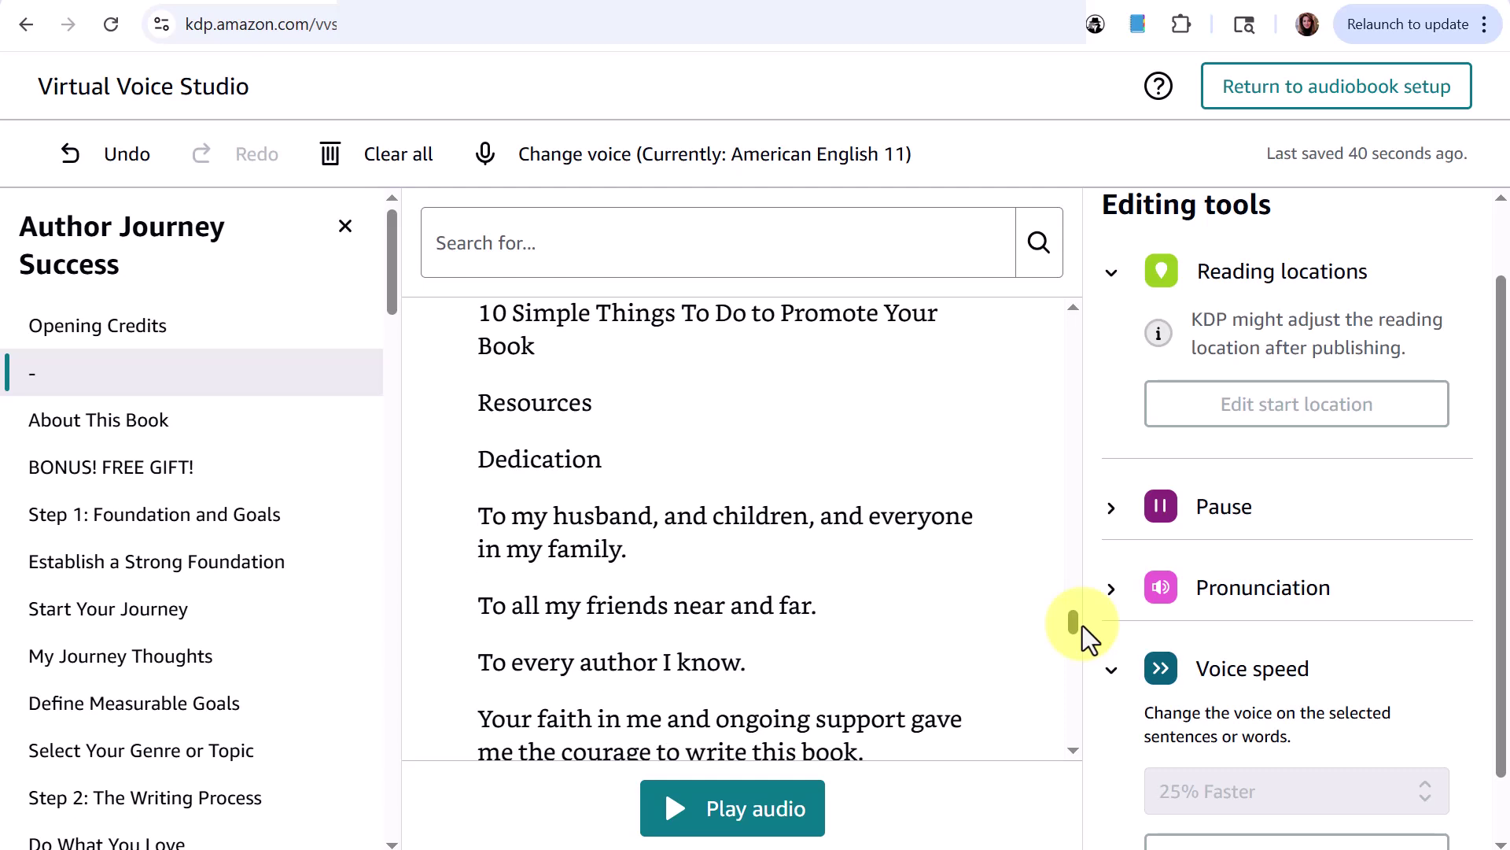
pyautogui.click(480, 461)
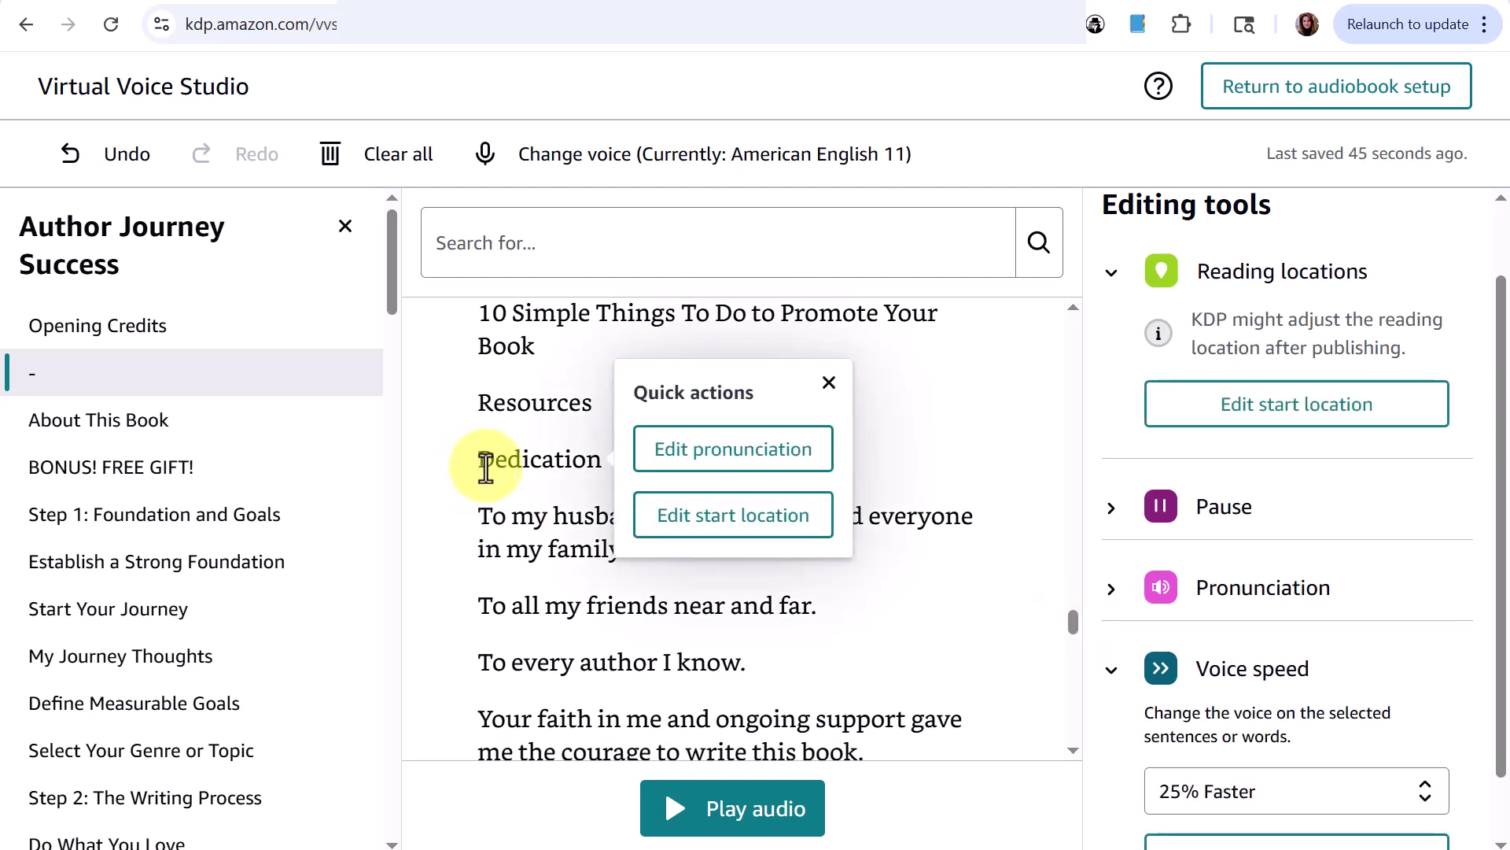
pyautogui.click(737, 527)
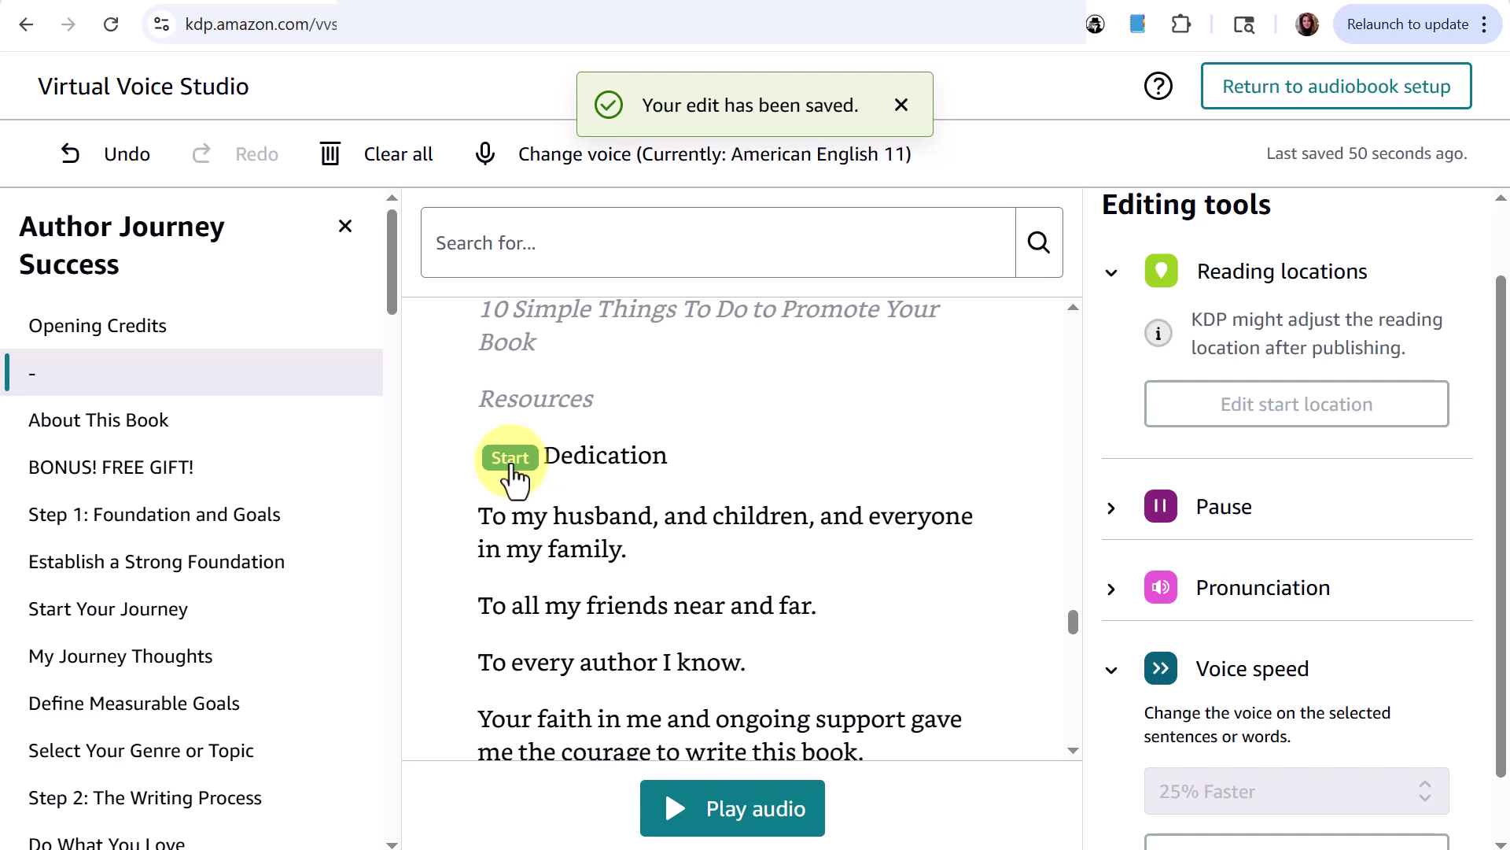
pyautogui.click(510, 461)
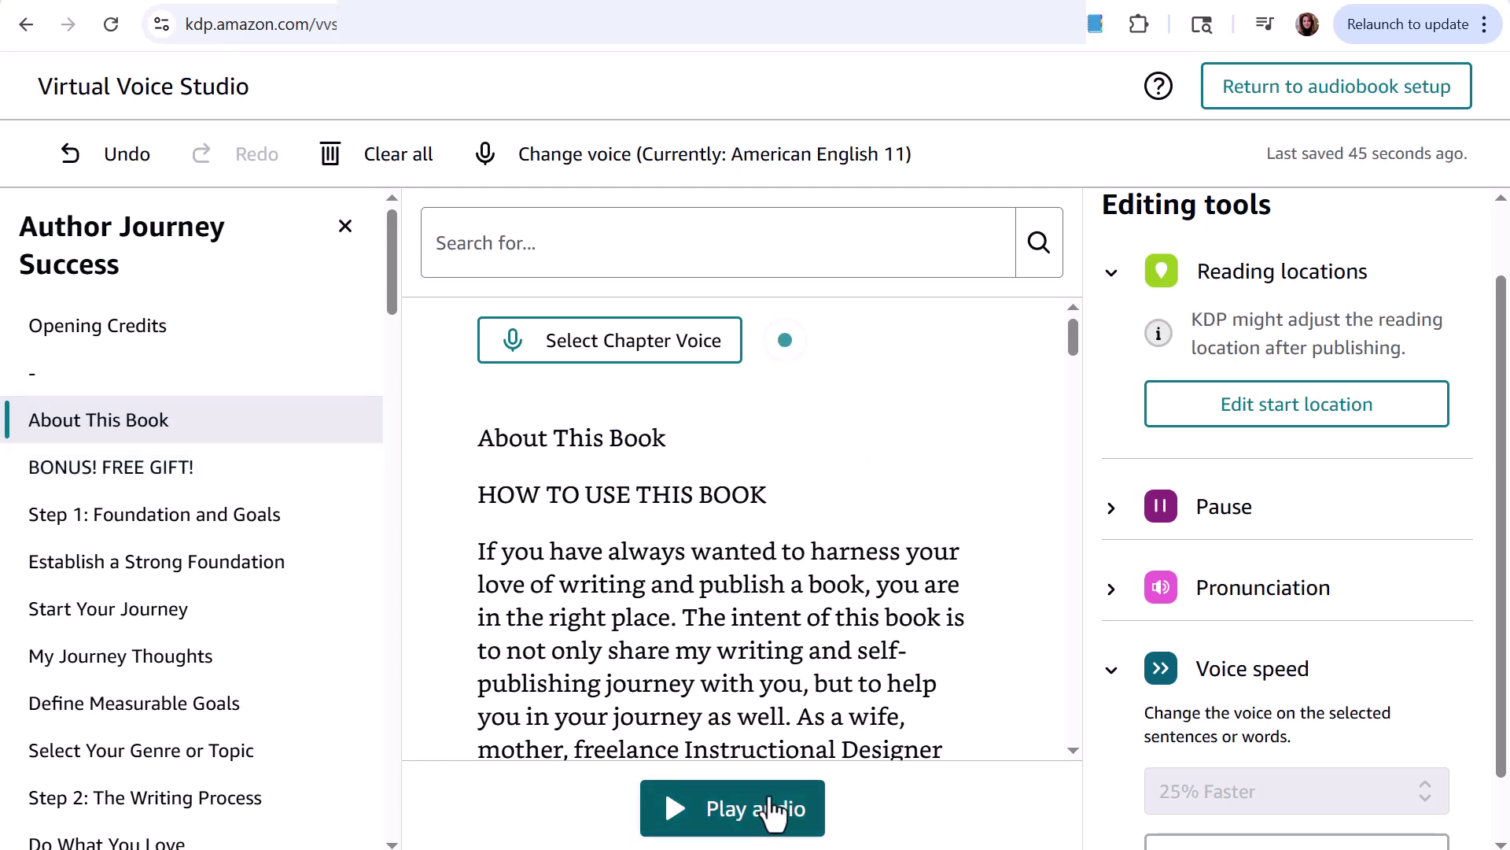
# Play the narration of the About This Book chapter and pause it.
pyautogui.click(749, 812)
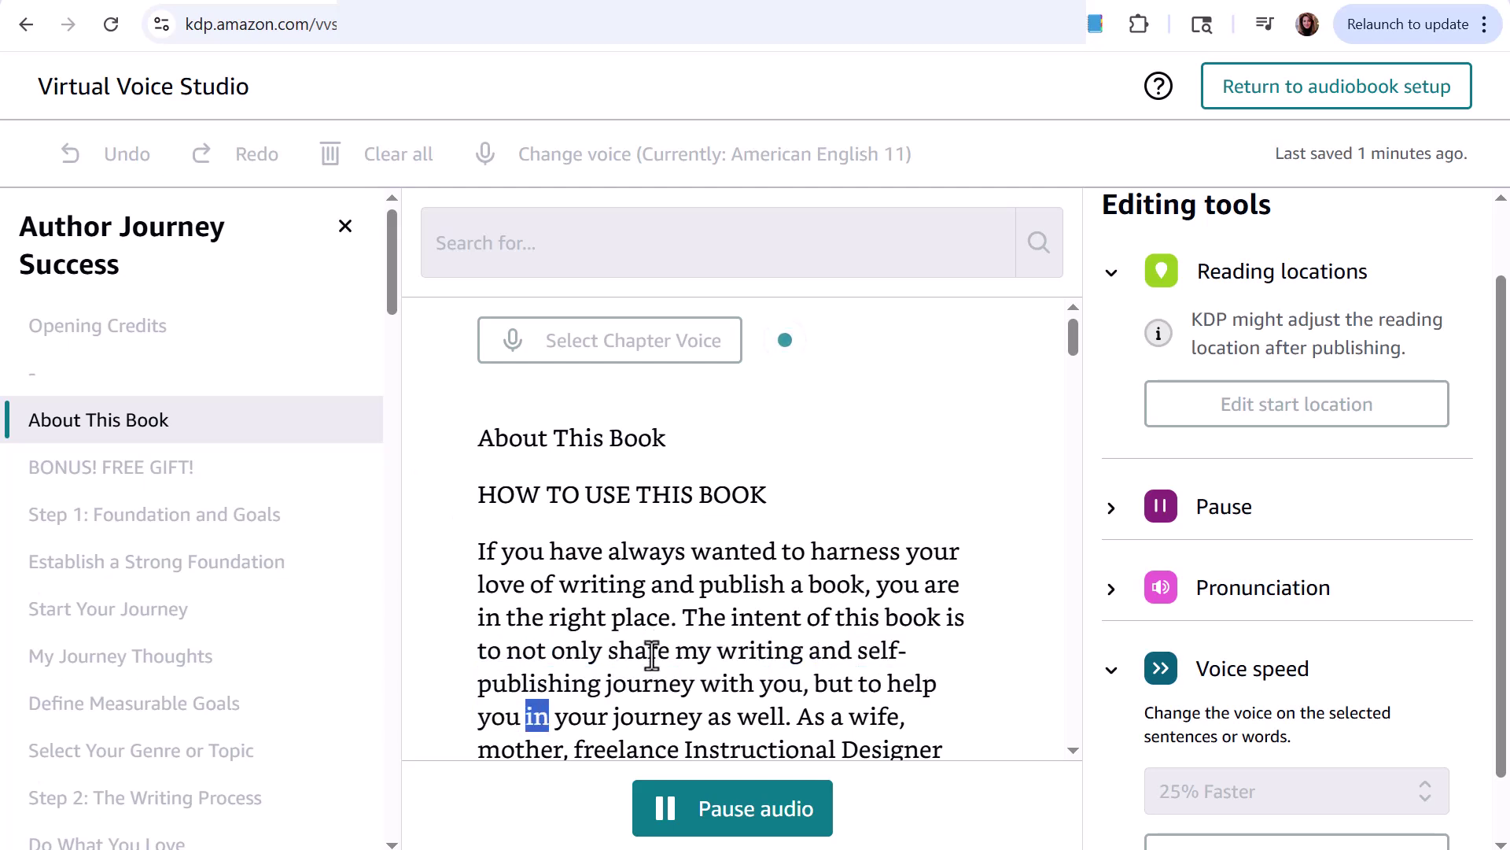
pyautogui.click(756, 818)
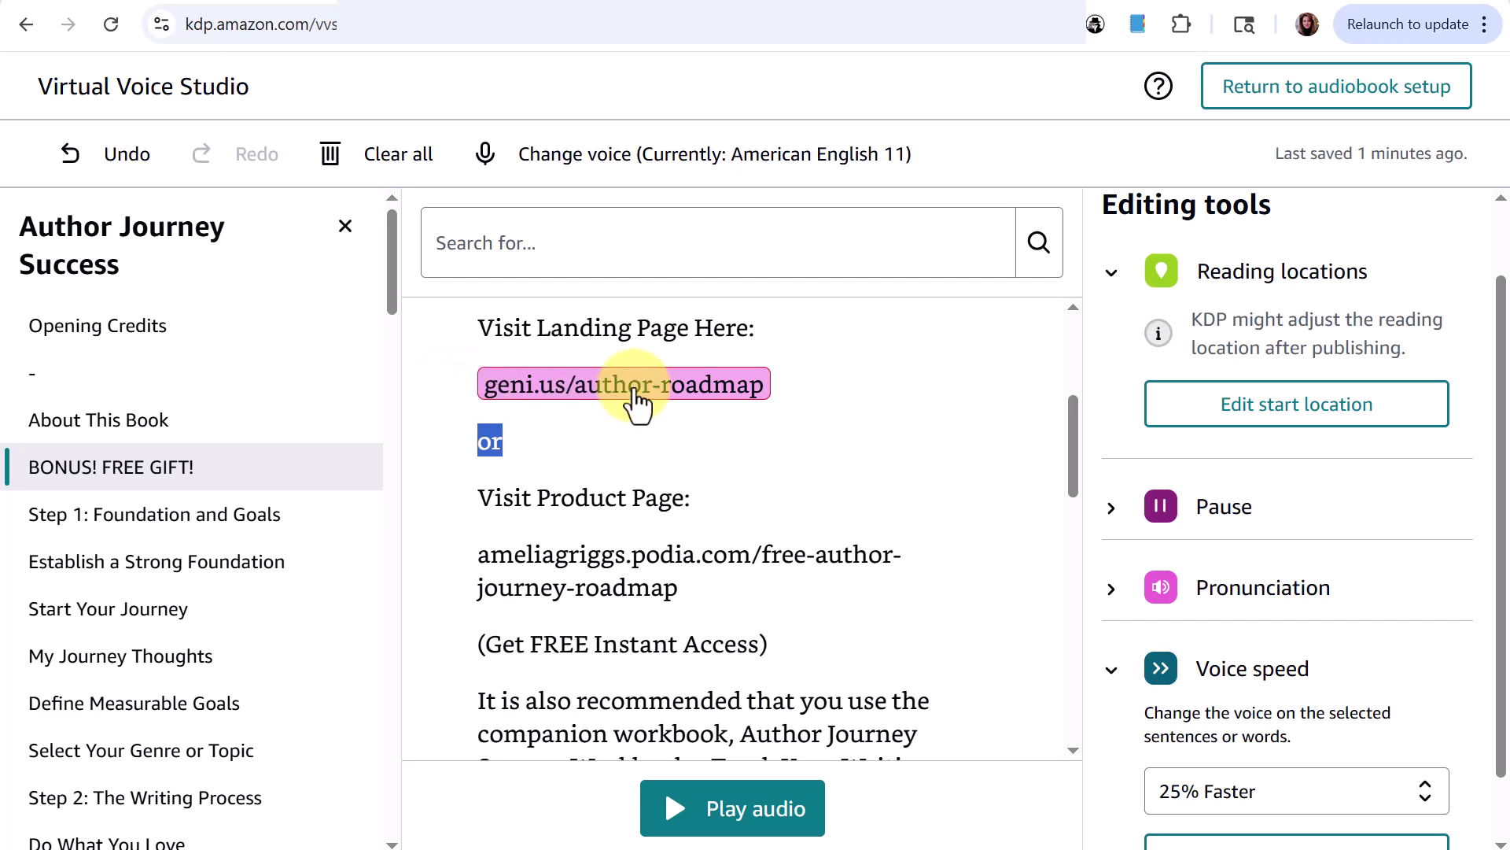
# View the pronunciation saved for the geni.us/author-roadmap link in the bonus chapter and close it without changes.
pyautogui.click(522, 382)
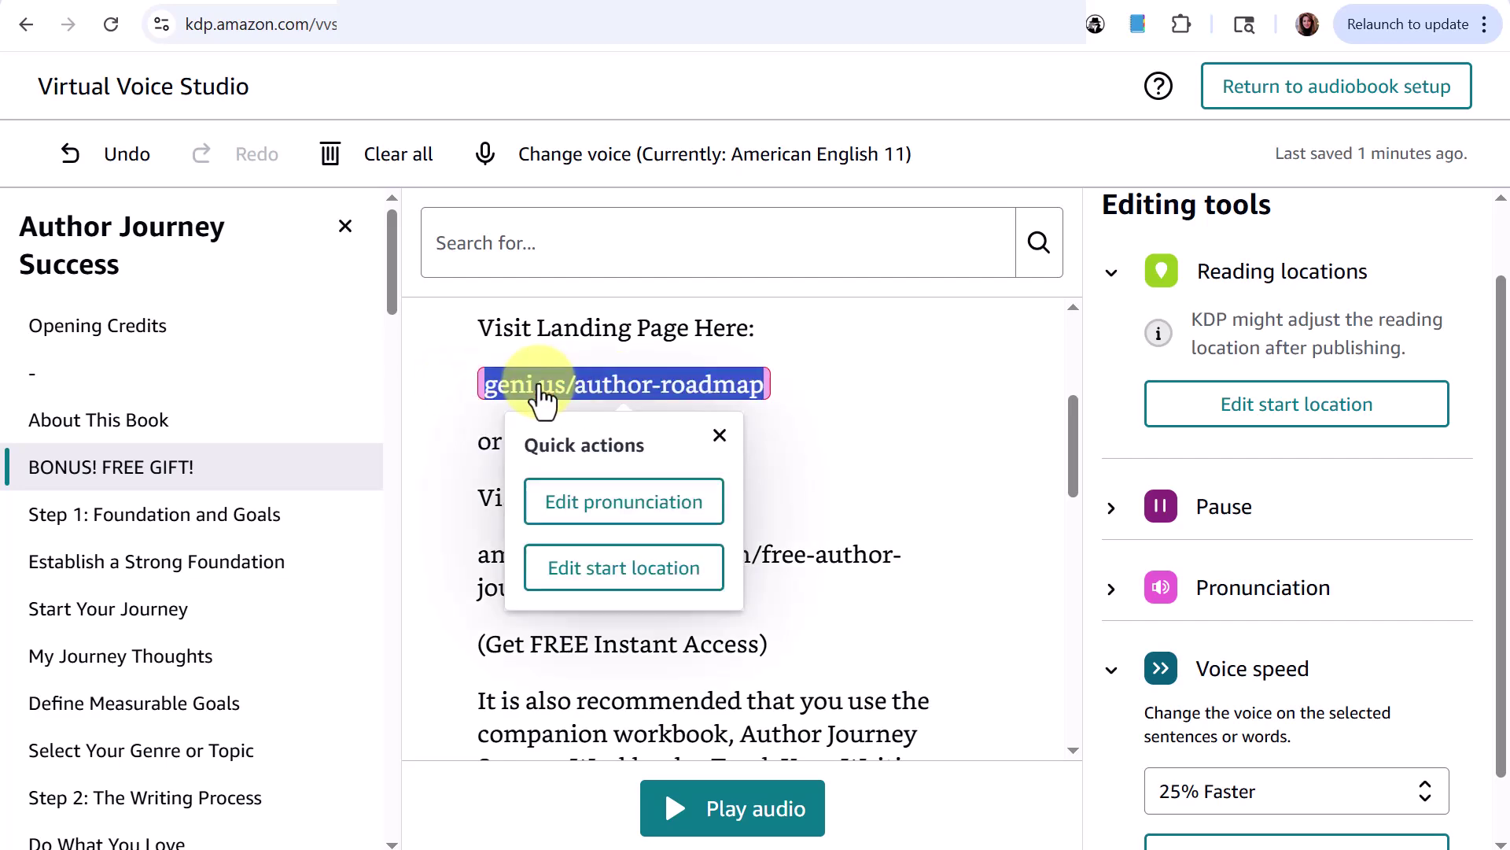
pyautogui.click(629, 504)
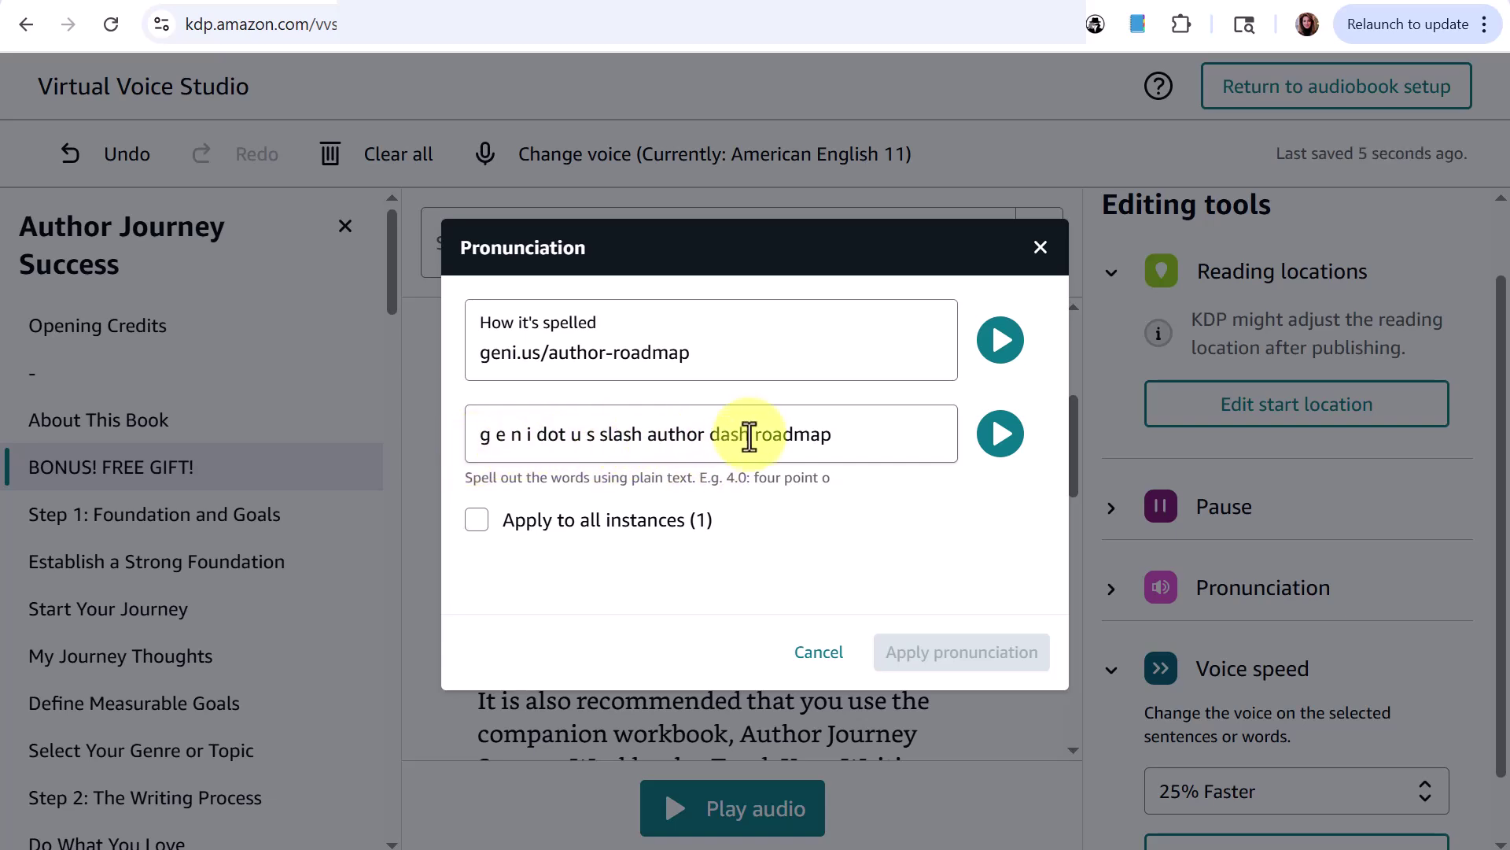
pyautogui.click(1011, 241)
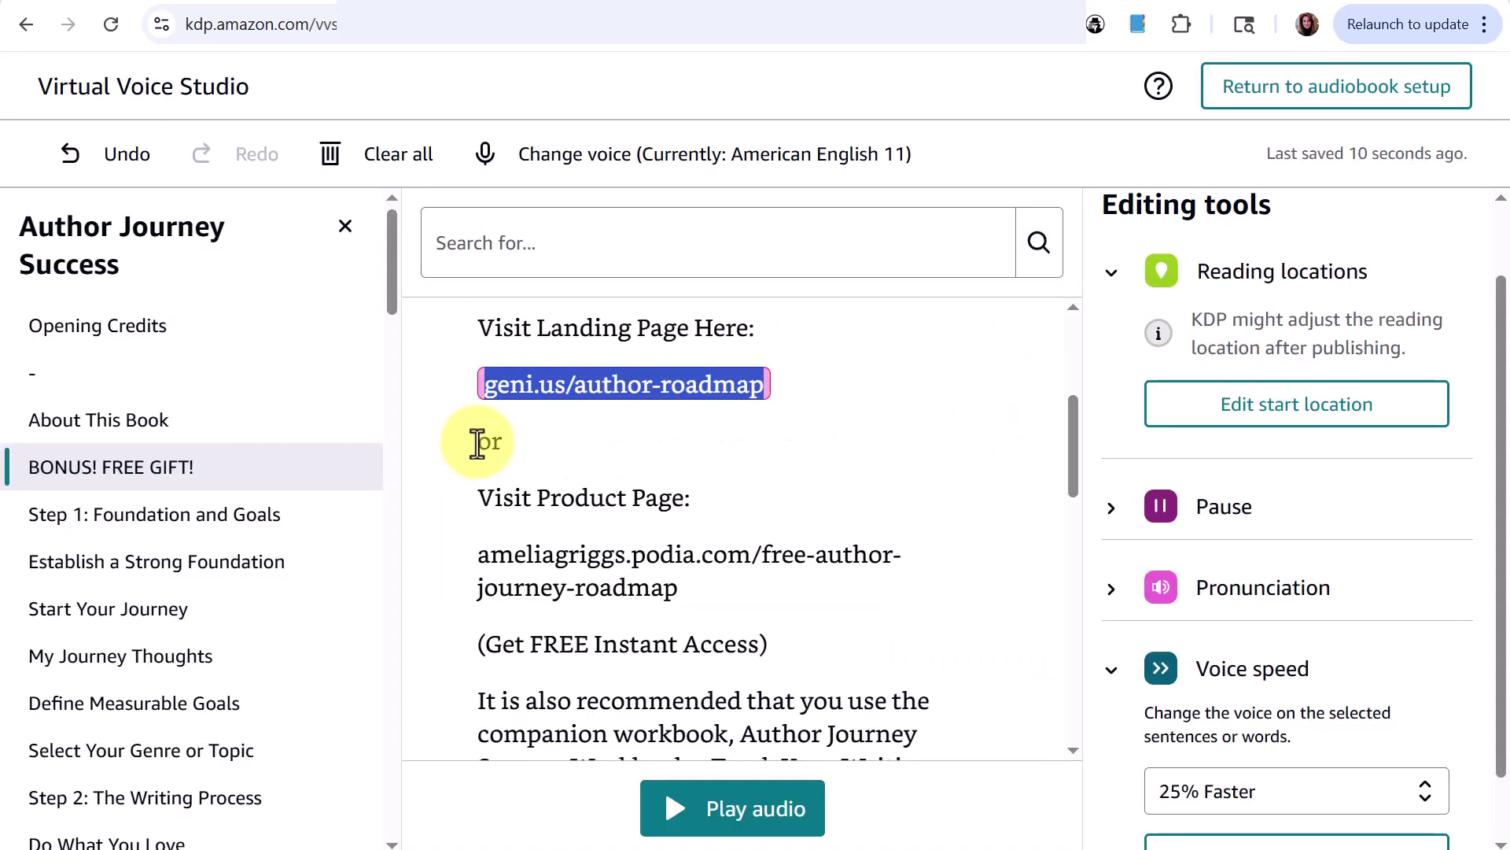
# Copy the product page URL in the bonus chapter and paste it as the starting text for its own pronunciation.
pyautogui.click(475, 557)
pyautogui.click(748, 810)
pyautogui.hotkey('ctrl', 'c')
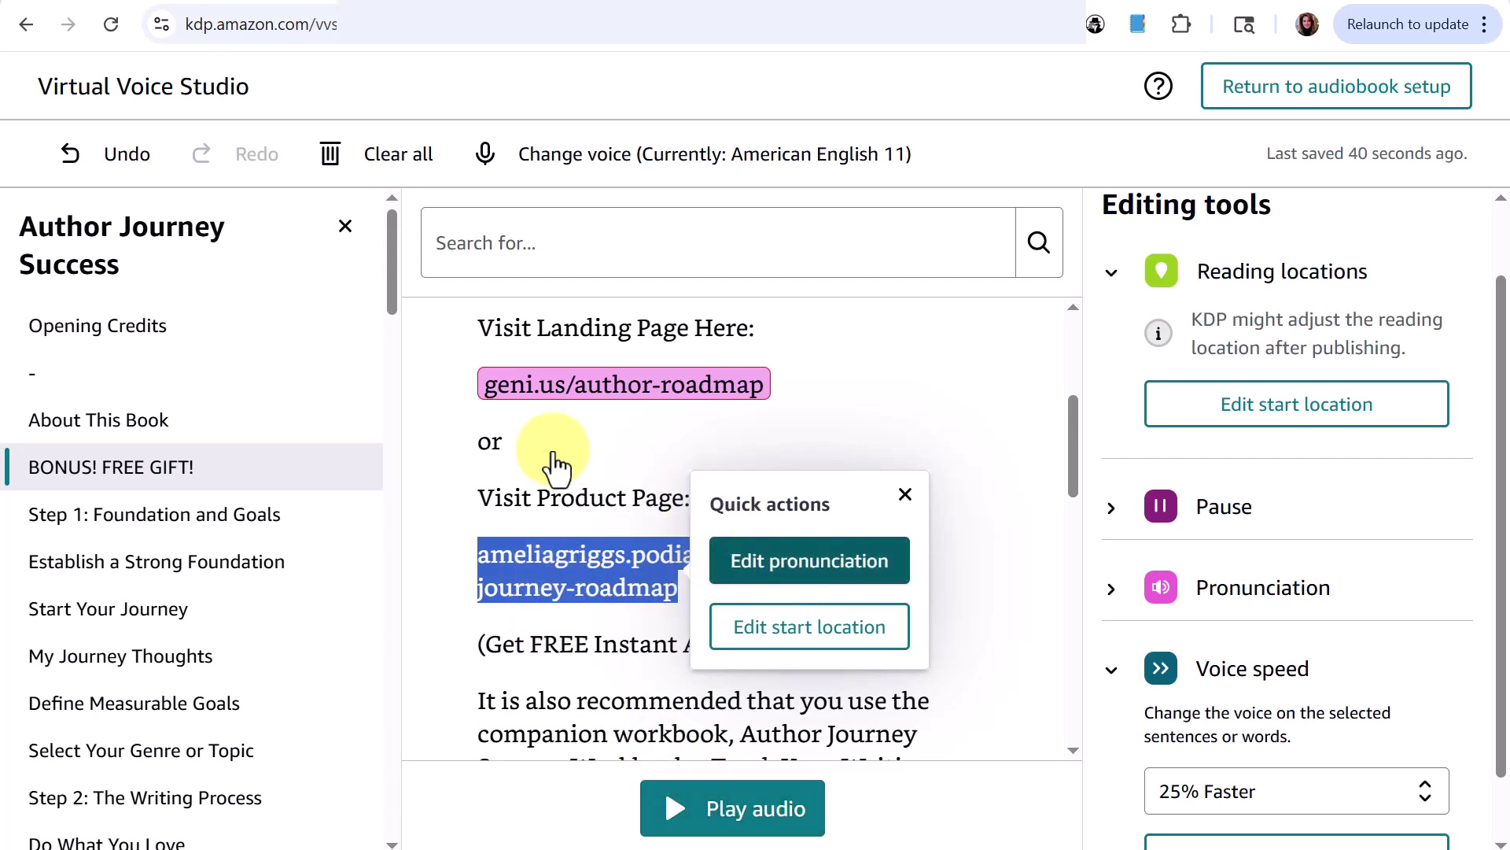
pyautogui.click(810, 560)
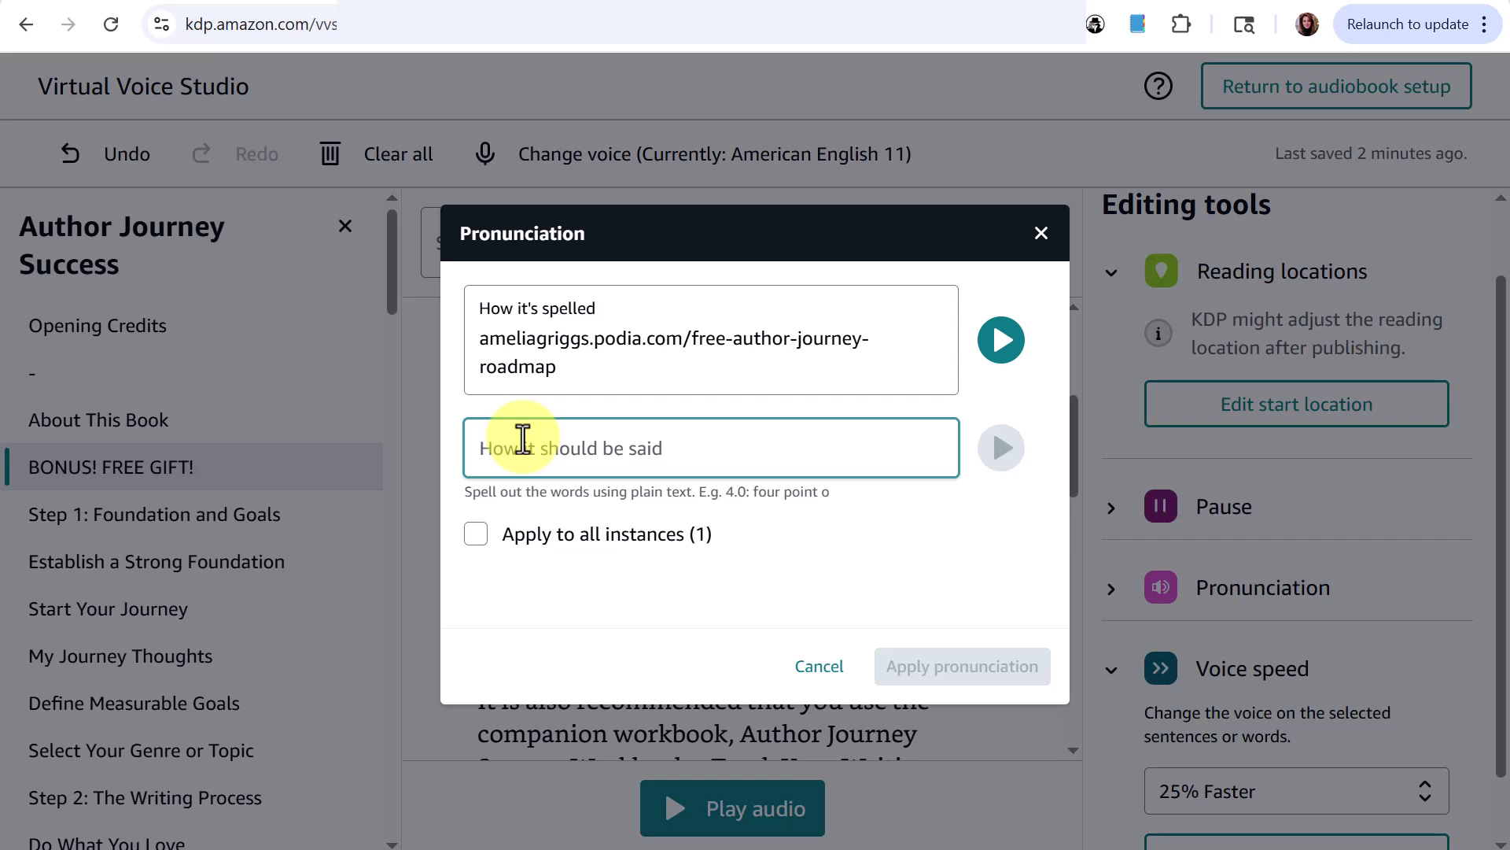
pyautogui.hotkey('ctrl', 'v')
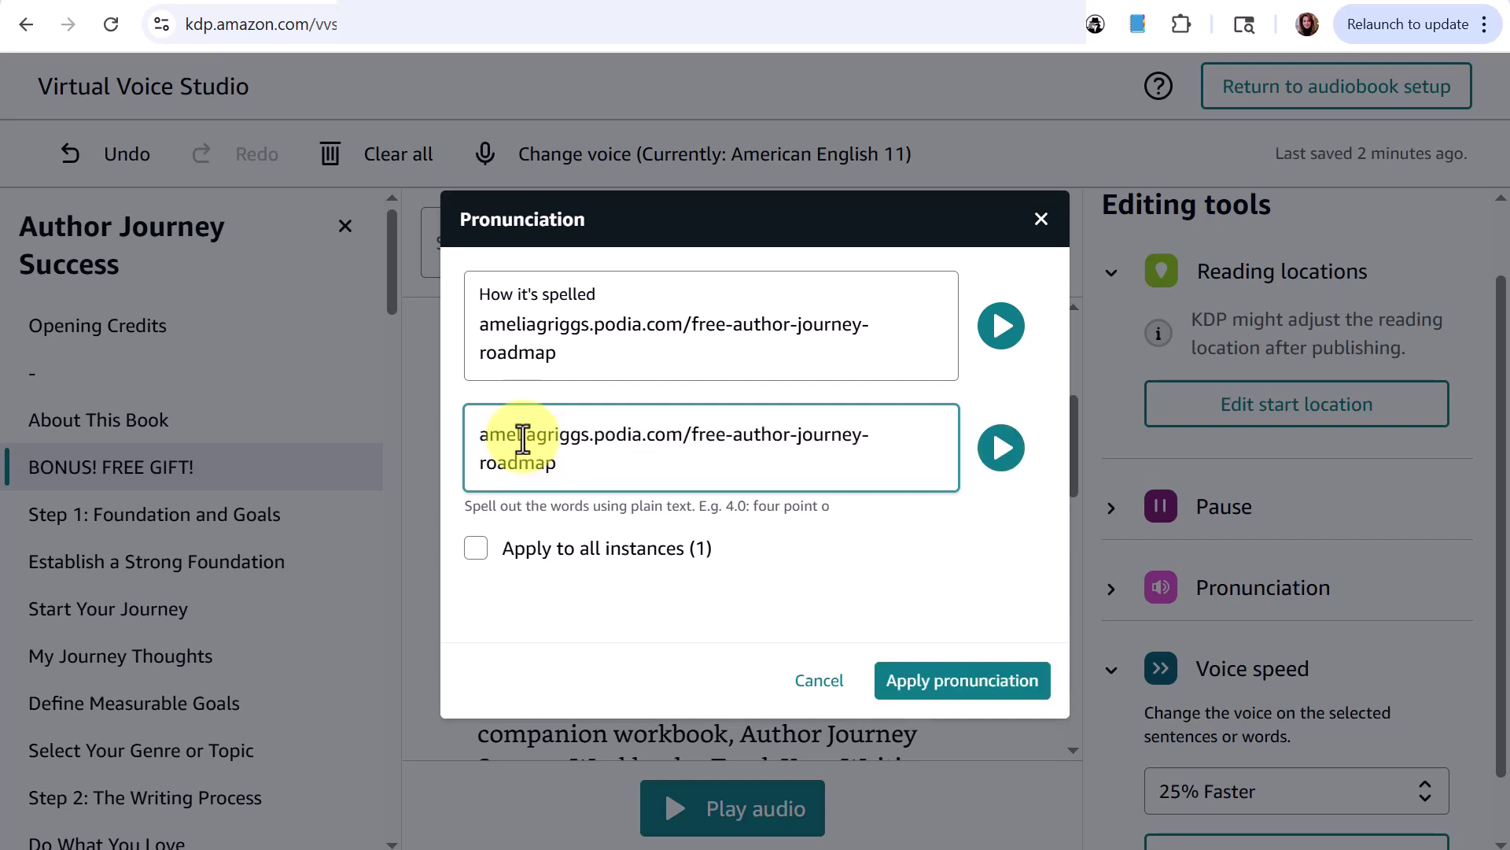
# In the product page URL's pronunciation, replace both periods with the word "dot" and the slash with "slash".
pyautogui.click(591, 433)
pyautogui.press('BackSpace')
pyautogui.write('dot')
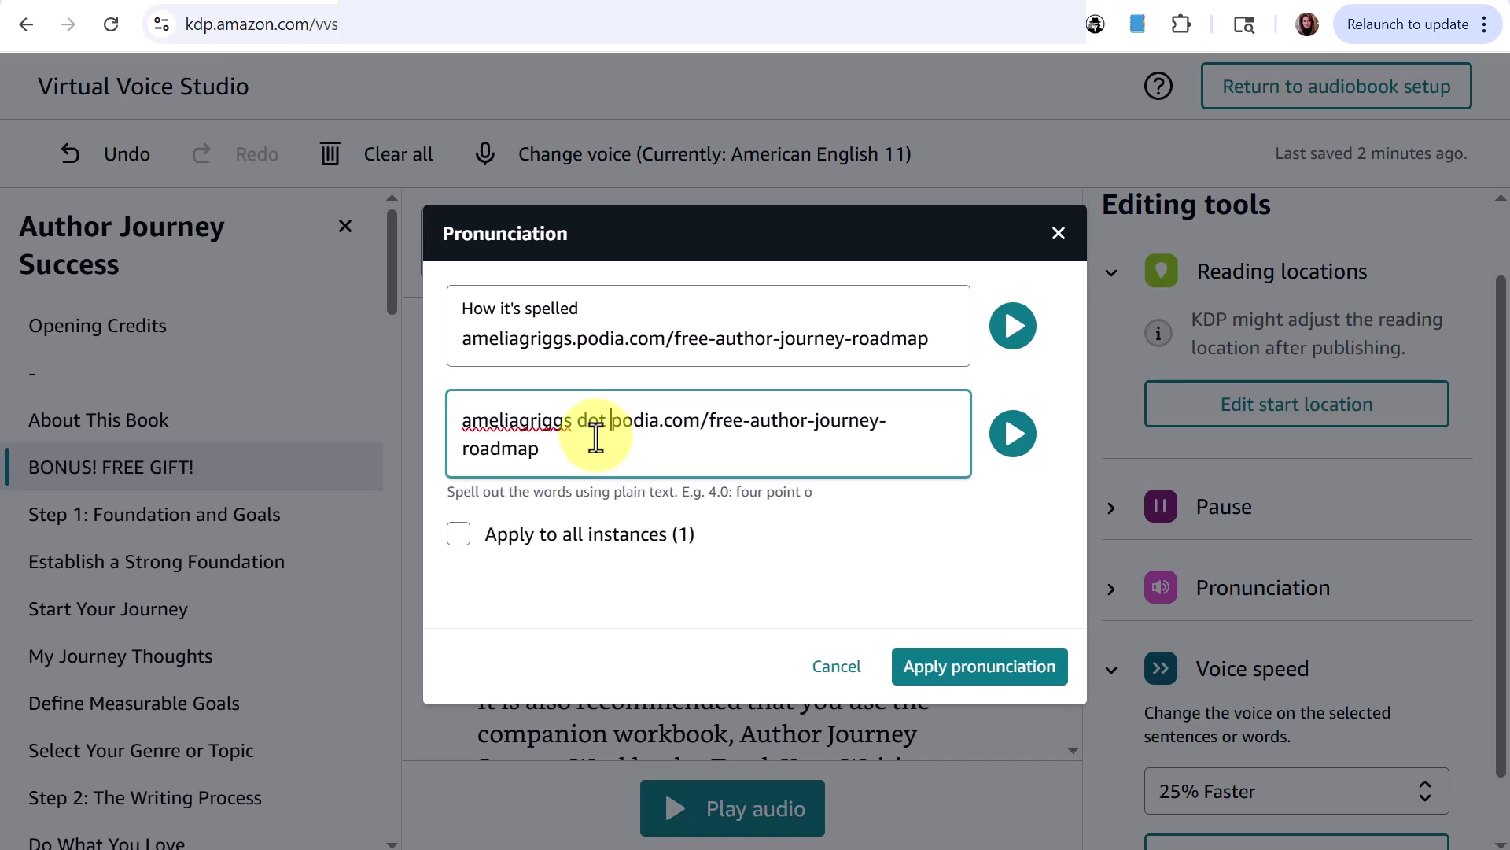
pyautogui.click(652, 422)
pyautogui.press('BackSpace')
pyautogui.write('dot')
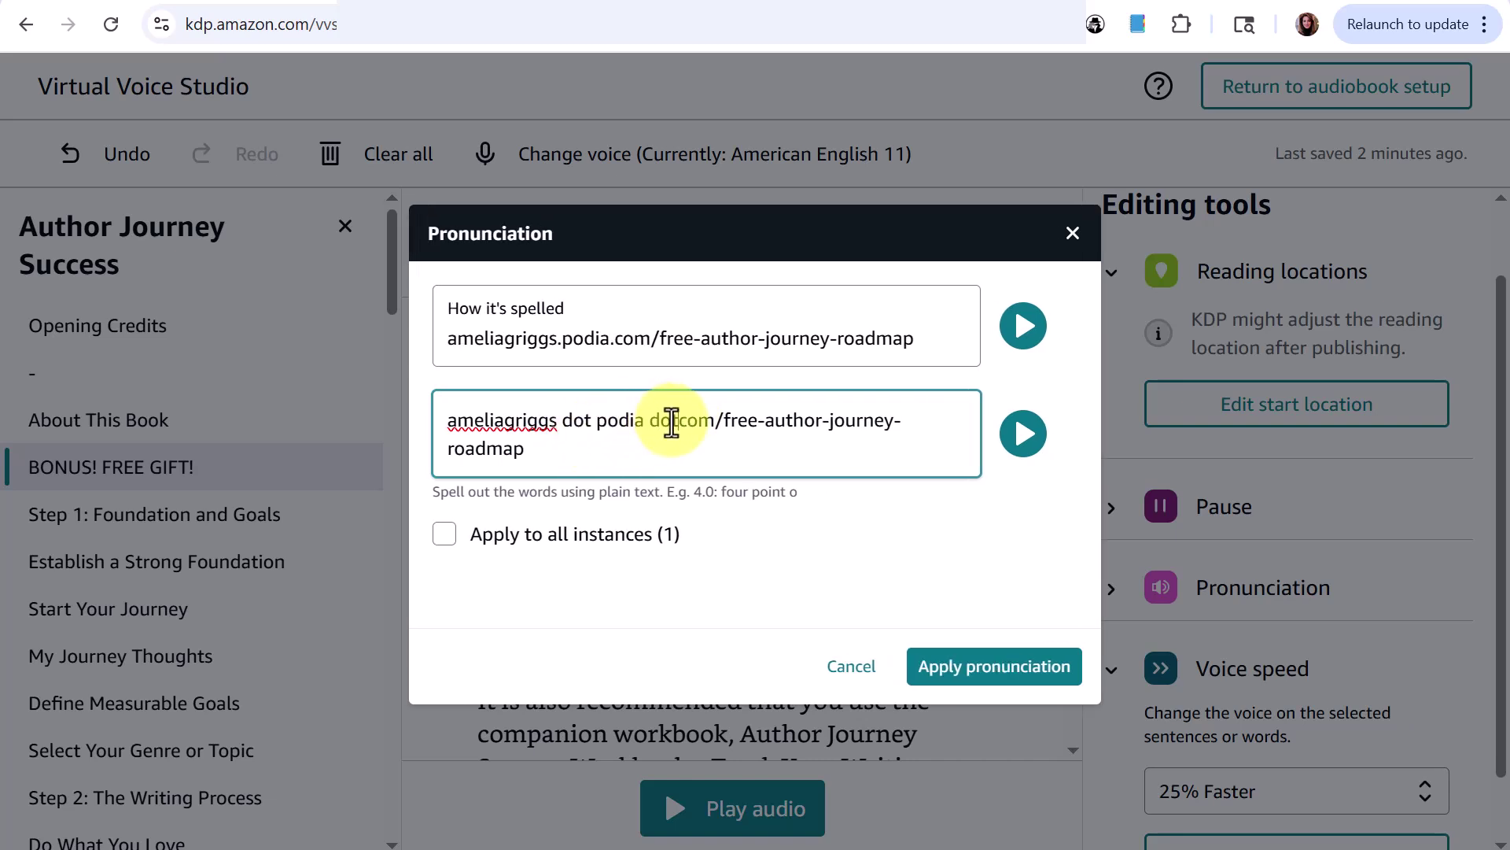
pyautogui.click(716, 420)
pyautogui.write('s')
pyautogui.press('Delete')
pyautogui.write('lash')
# Replace the three hyphens in the product page URL's pronunciation with the word "dash" and listen to the new pronunciation.
pyautogui.click(785, 422)
pyautogui.write('dash')
pyautogui.doubleClick(787, 421)
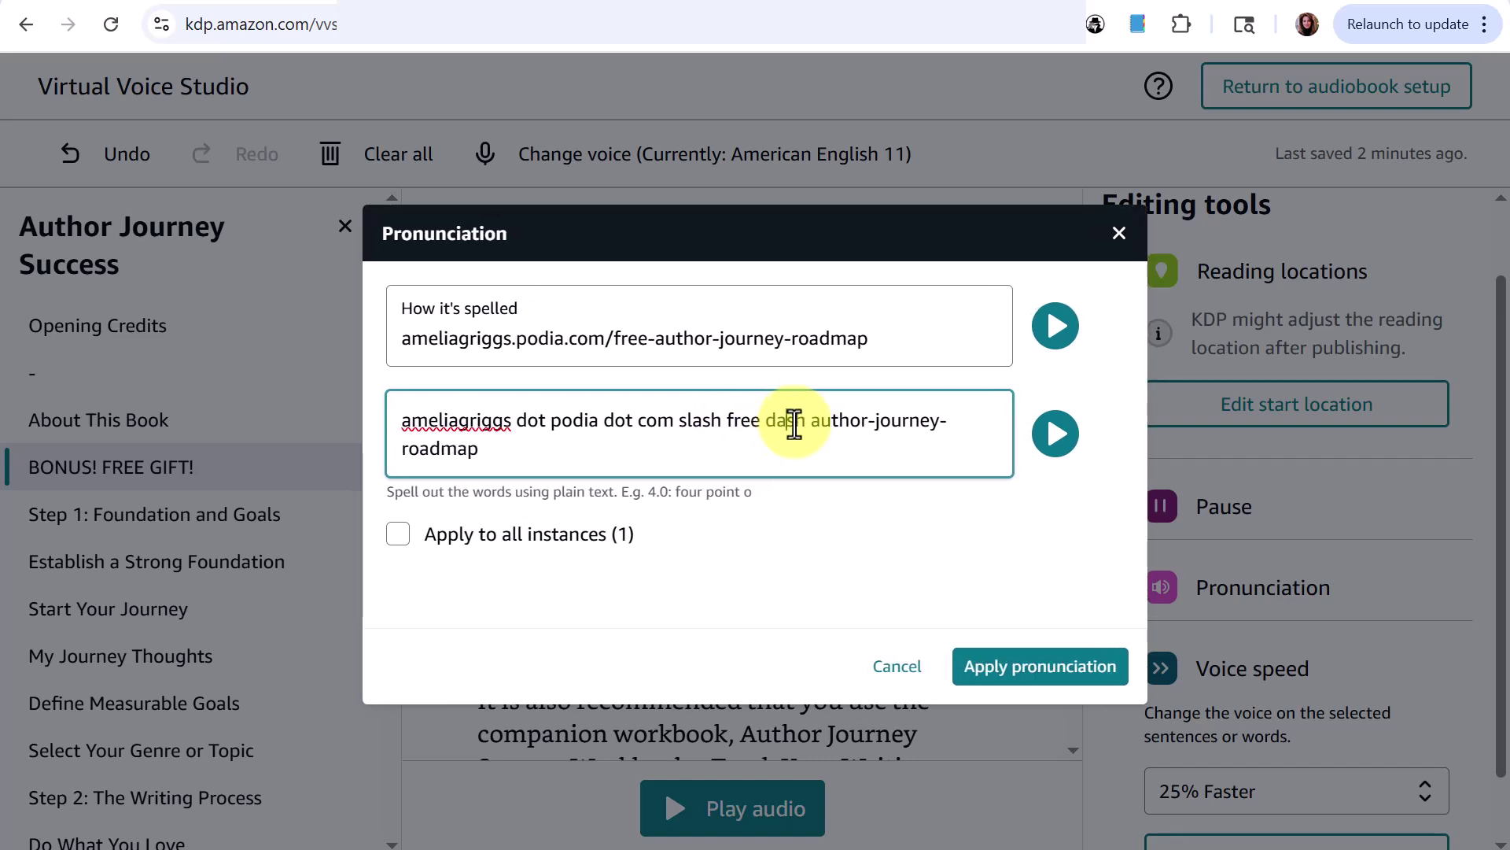
pyautogui.click(863, 423)
pyautogui.write('dash')
pyautogui.press('Delete')
pyautogui.press('Right')
pyautogui.press('Right')
pyautogui.press('Right')
pyautogui.press('Right')
pyautogui.press('Right')
pyautogui.press('Right')
pyautogui.press('Right')
pyautogui.press('Delete')
pyautogui.write('dash')
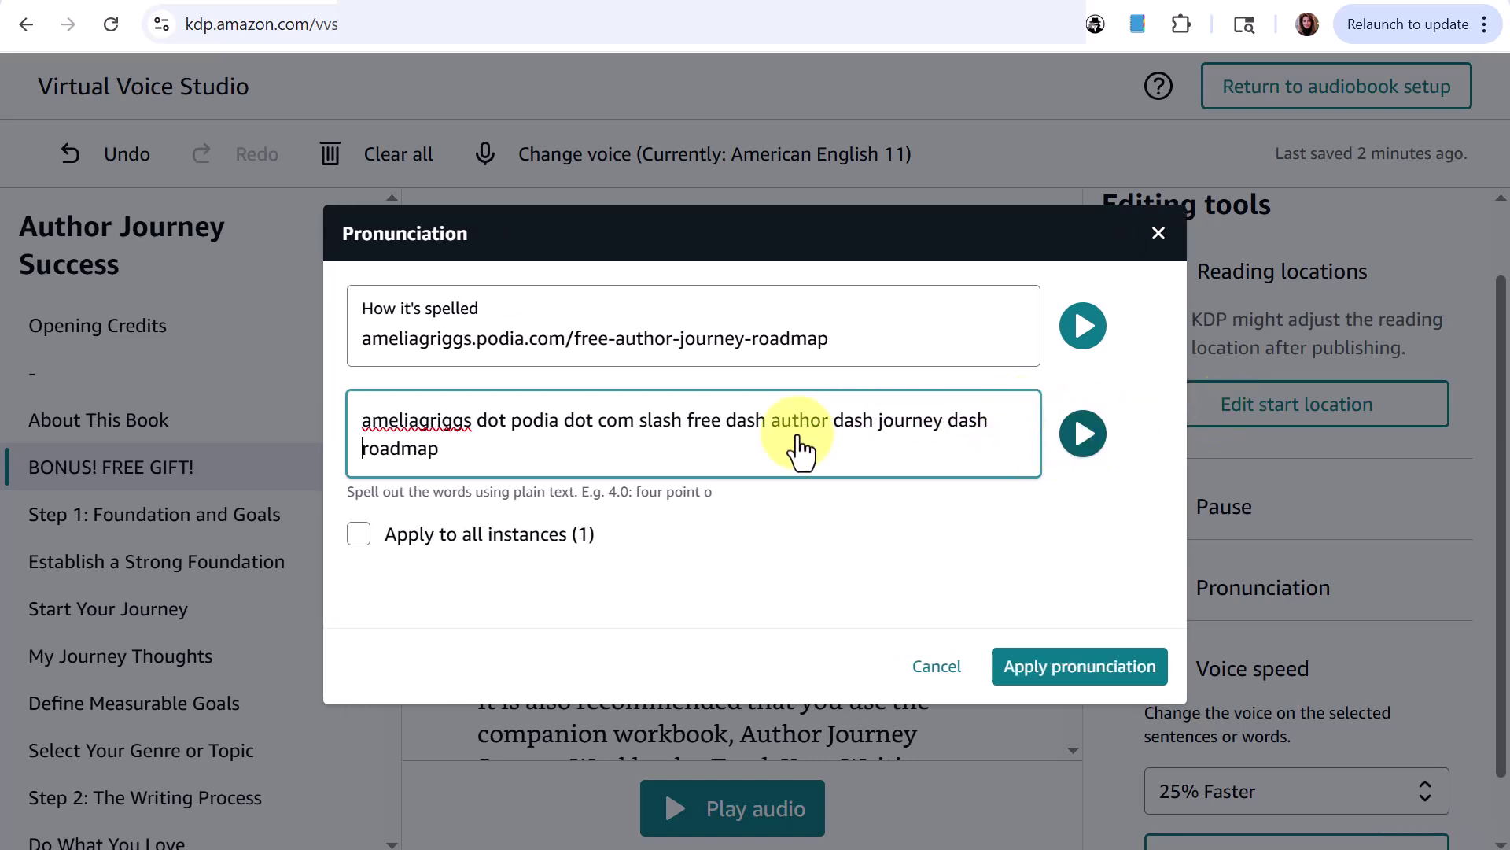
pyautogui.click(417, 425)
pyautogui.click(1085, 441)
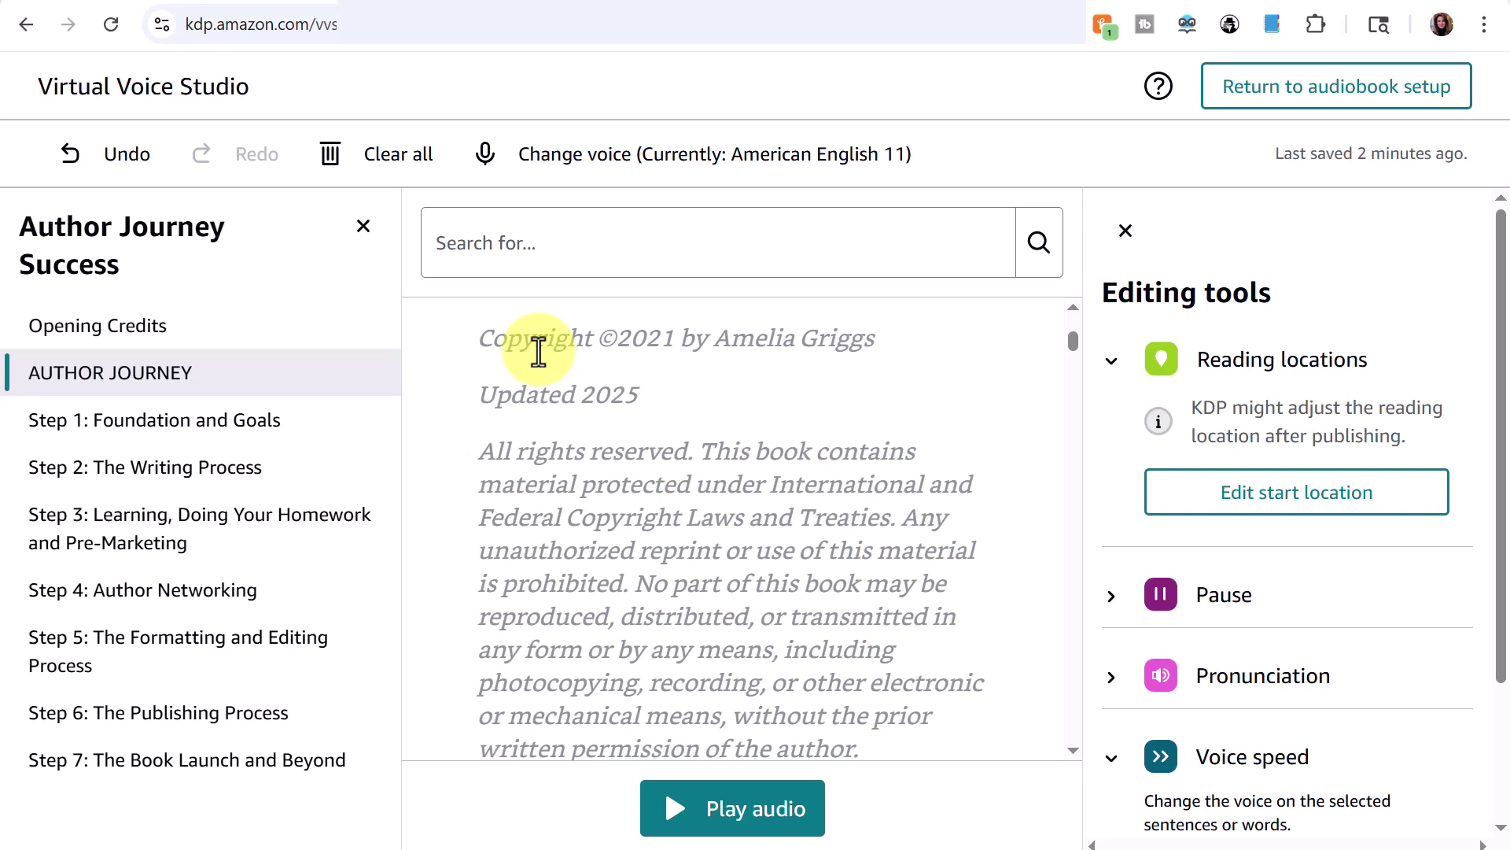
# Look through the Opening Credits, Step 1: Foundation and Goals, and Step 2: The Writing Process chapters.
pyautogui.click(103, 329)
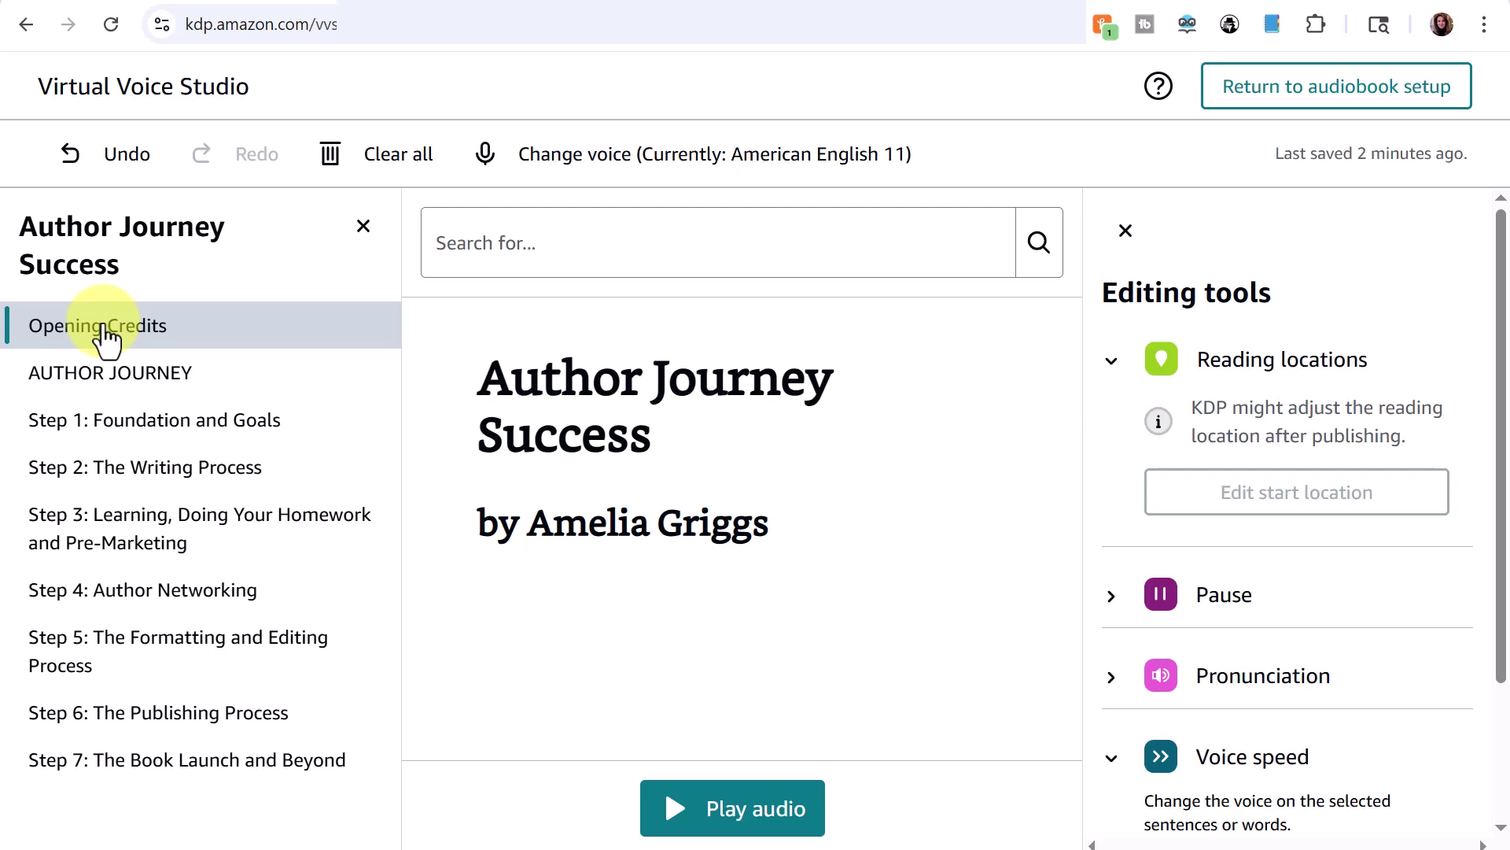
pyautogui.click(153, 421)
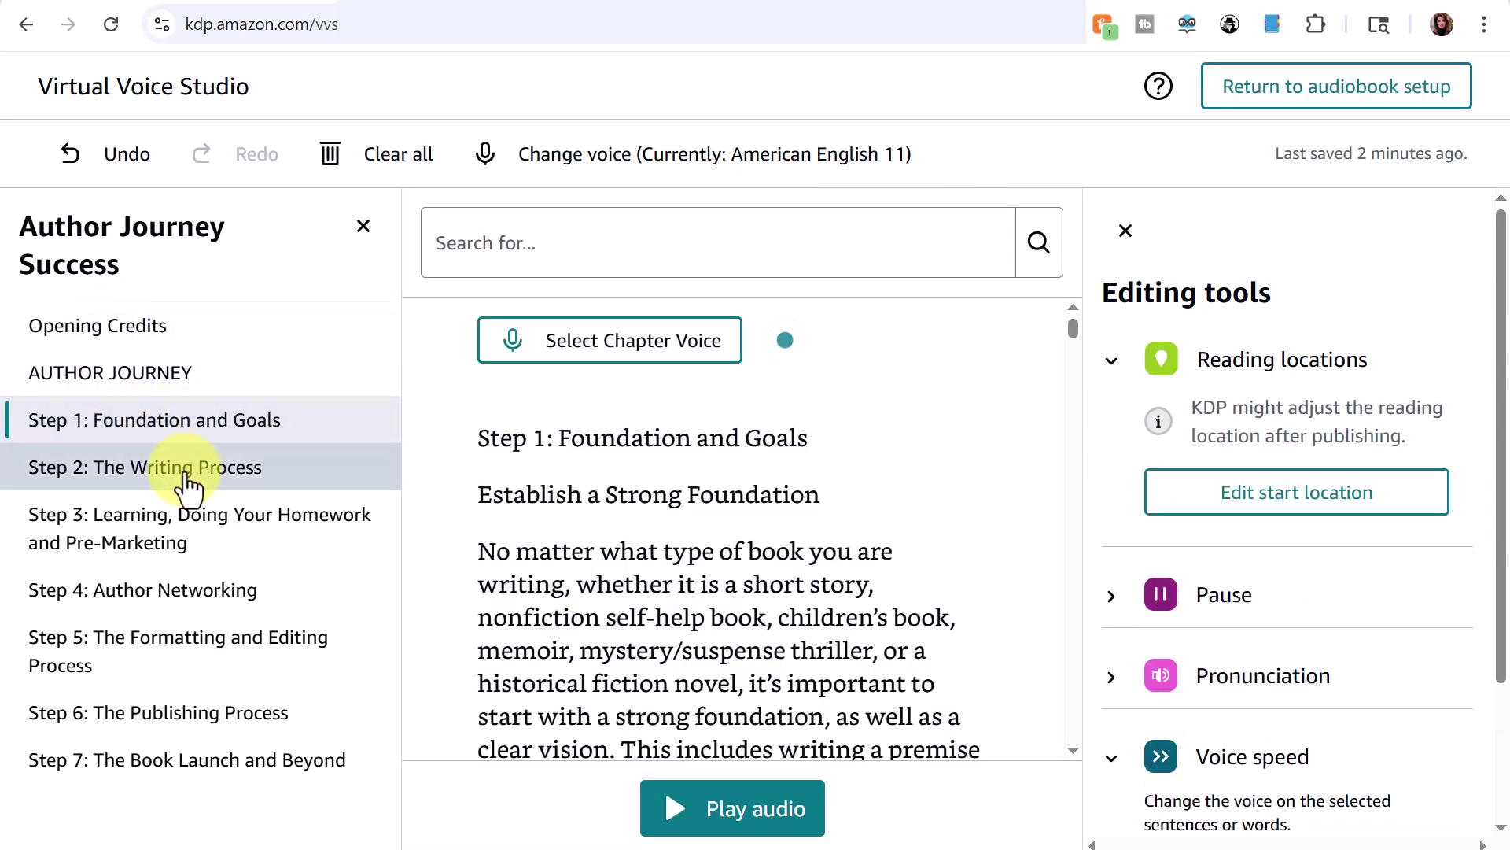
pyautogui.click(186, 480)
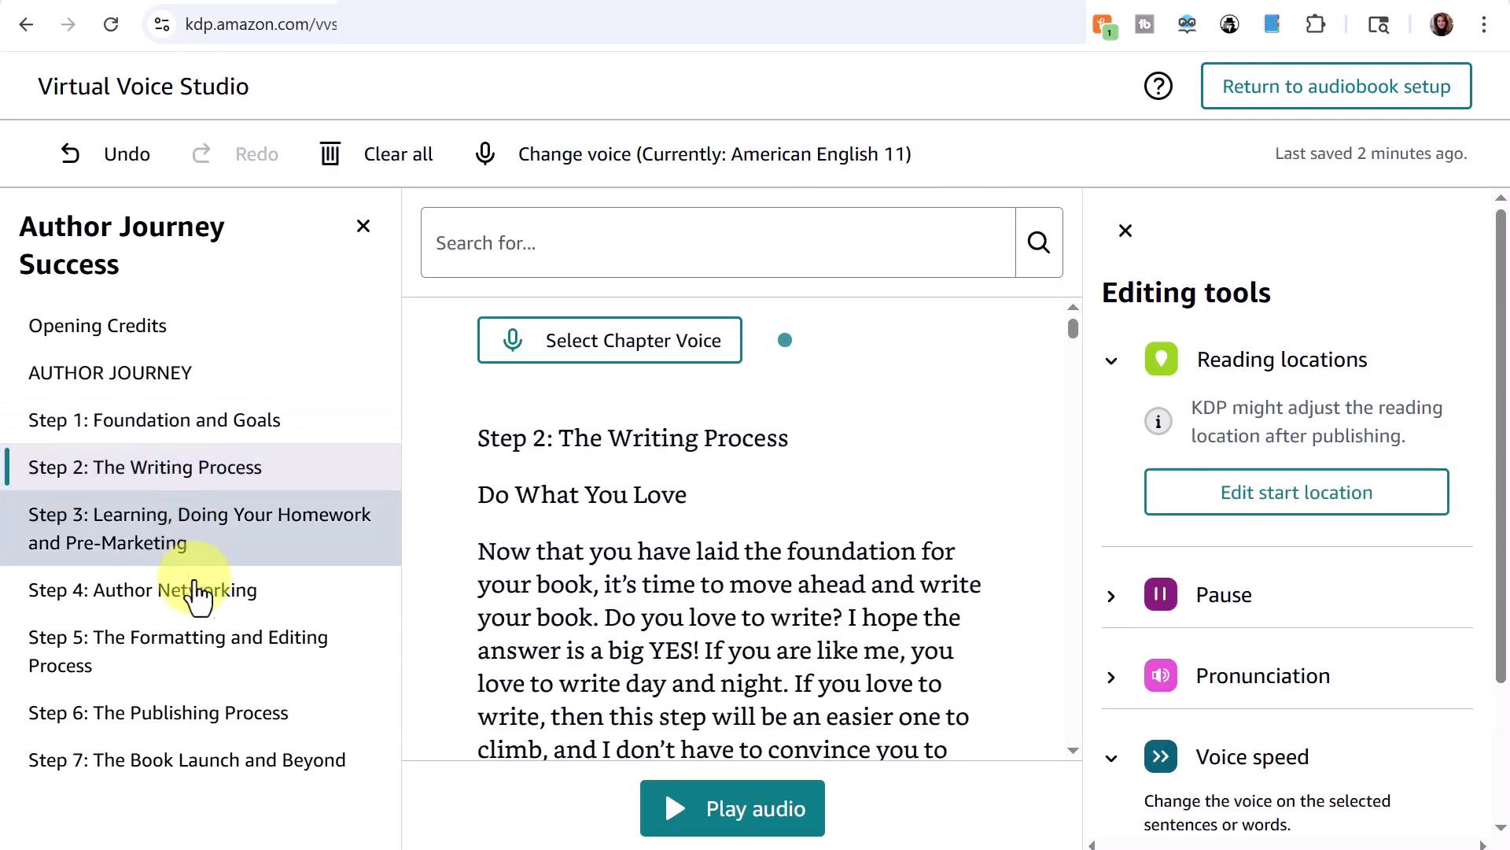
# In the Step 5: The Formatting and Editing Process chapter, apply the "con tent" pronunciation to all instances of the word "content".
pyautogui.click(218, 650)
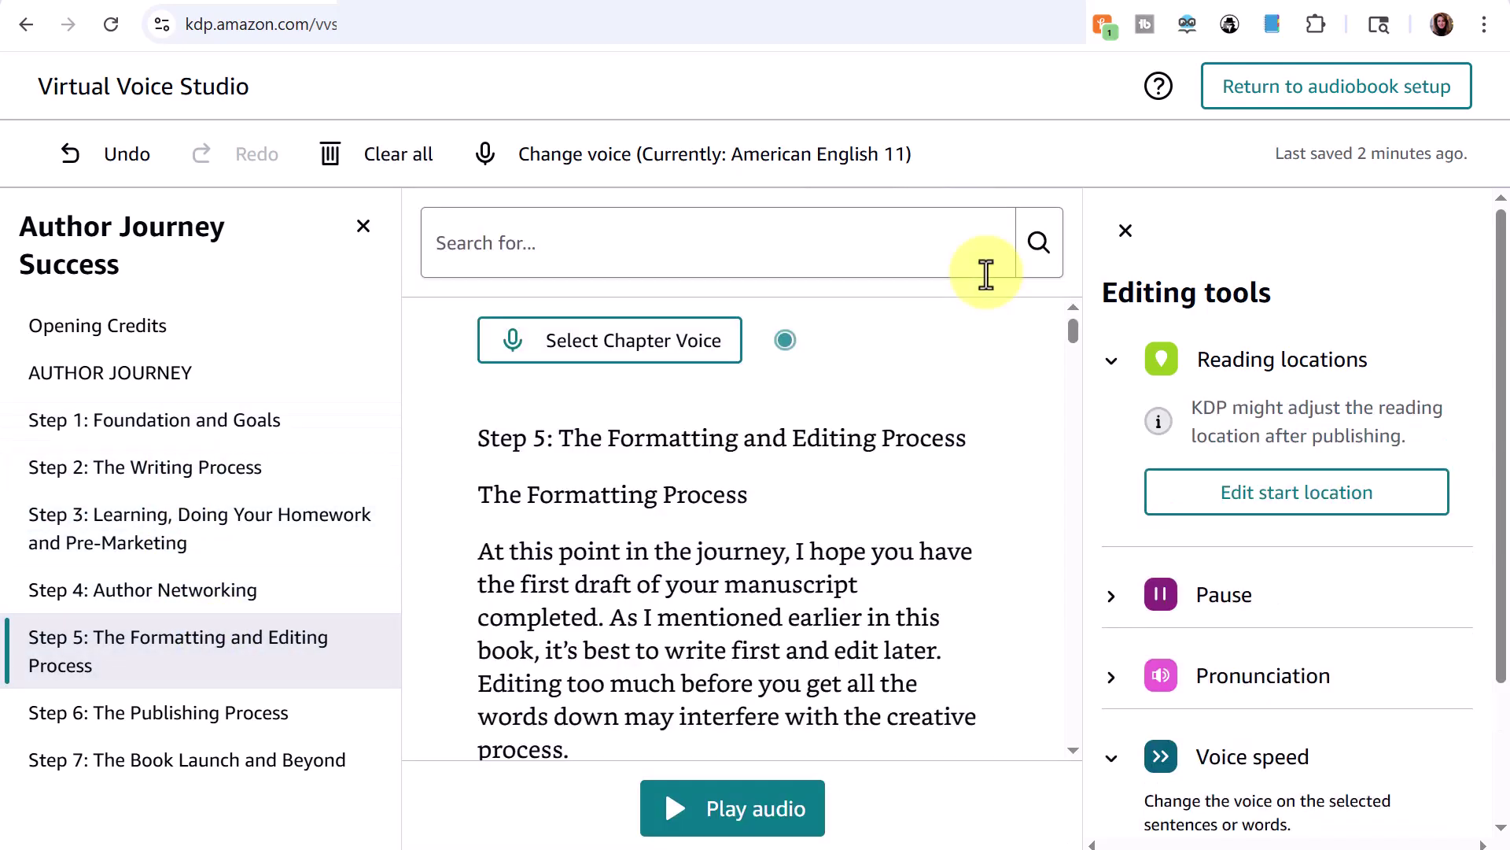
pyautogui.scroll(-1, 897, 380)
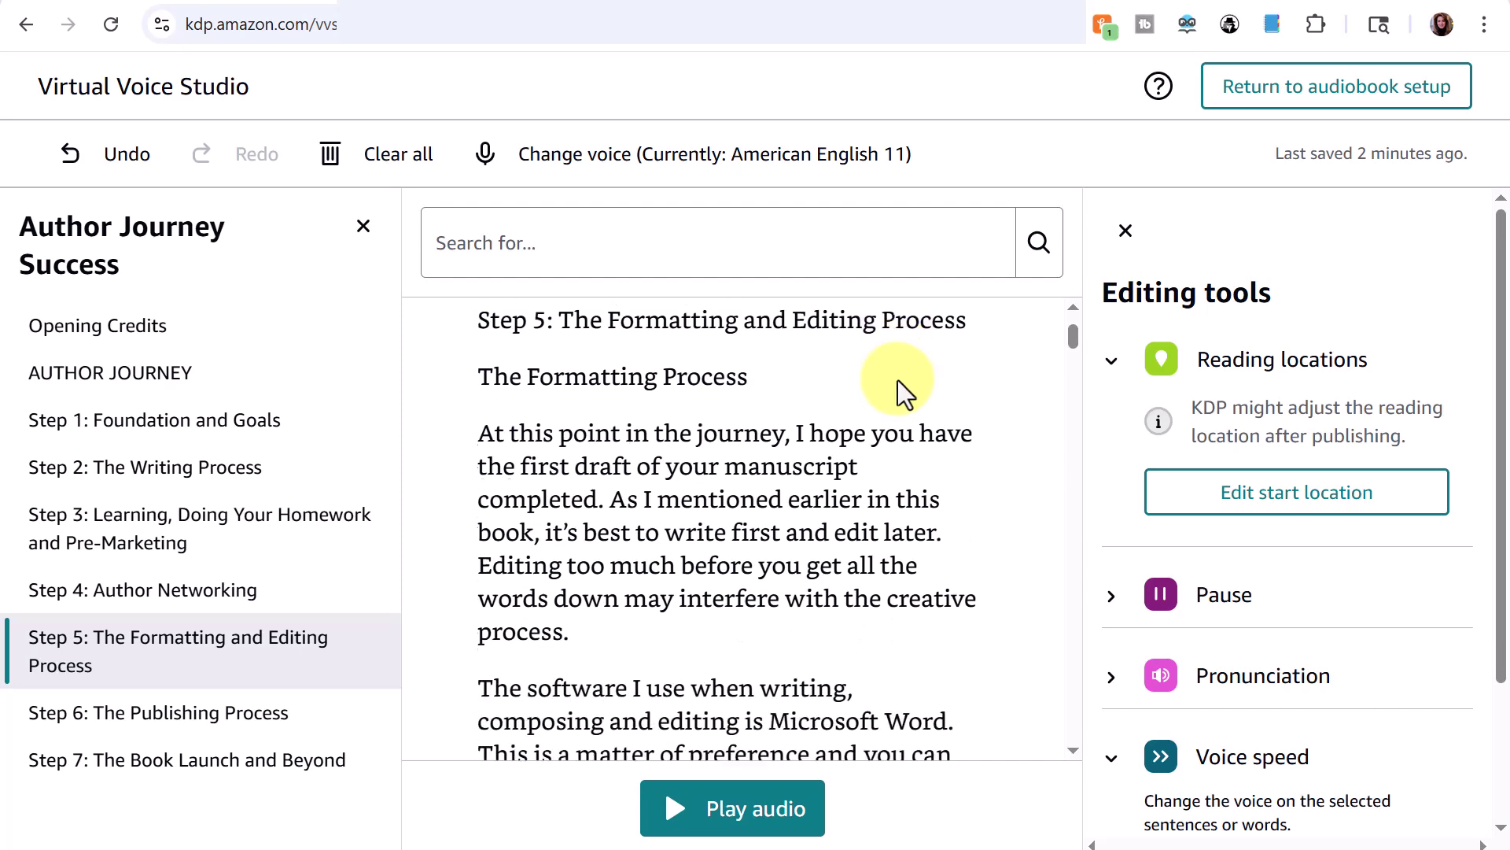
pyautogui.scroll(-5, 895, 381)
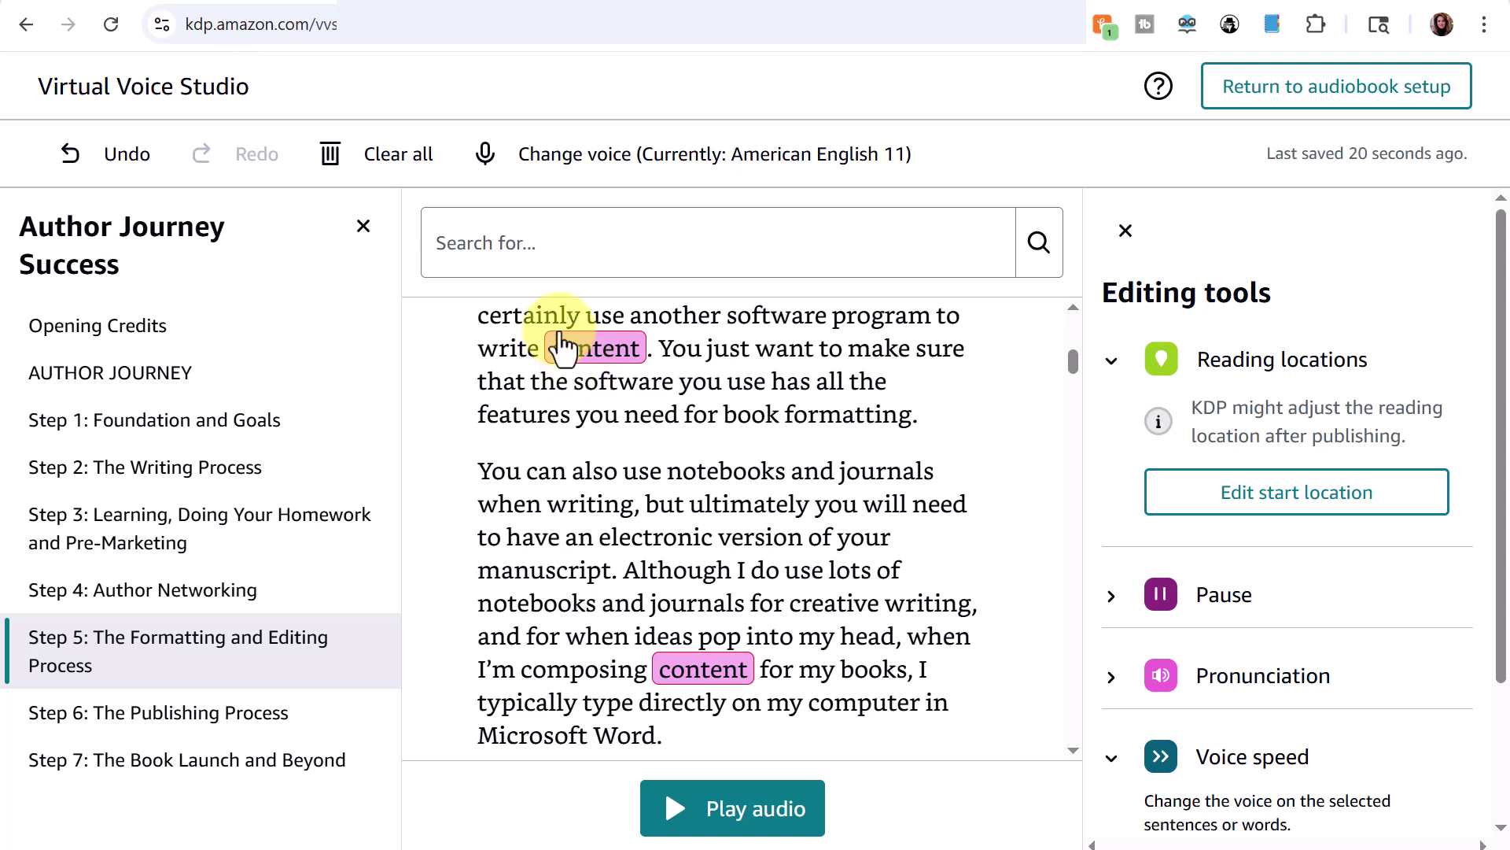
pyautogui.doubleClick(573, 362)
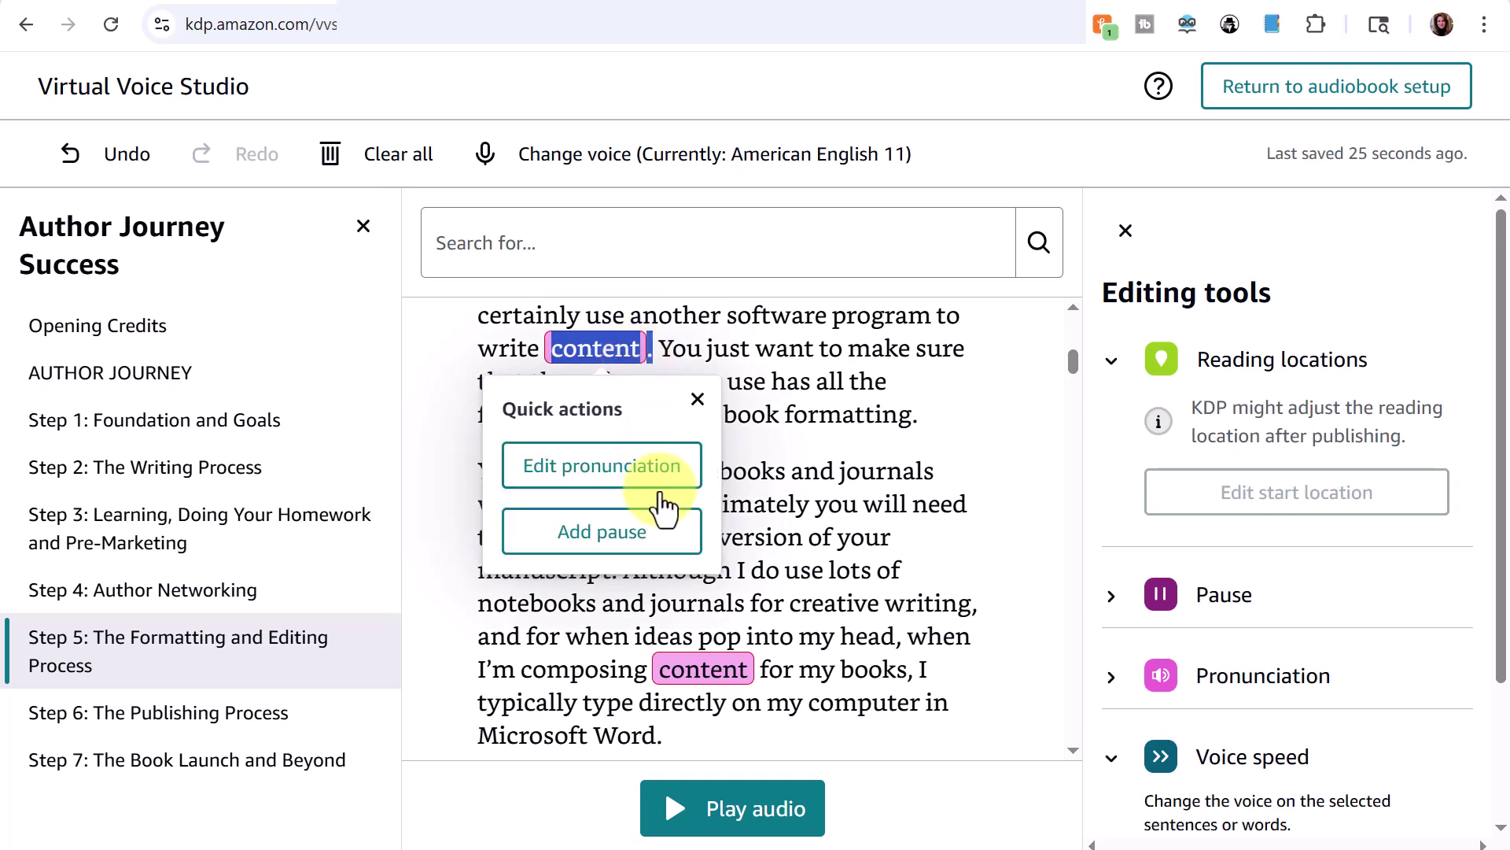
pyautogui.click(612, 475)
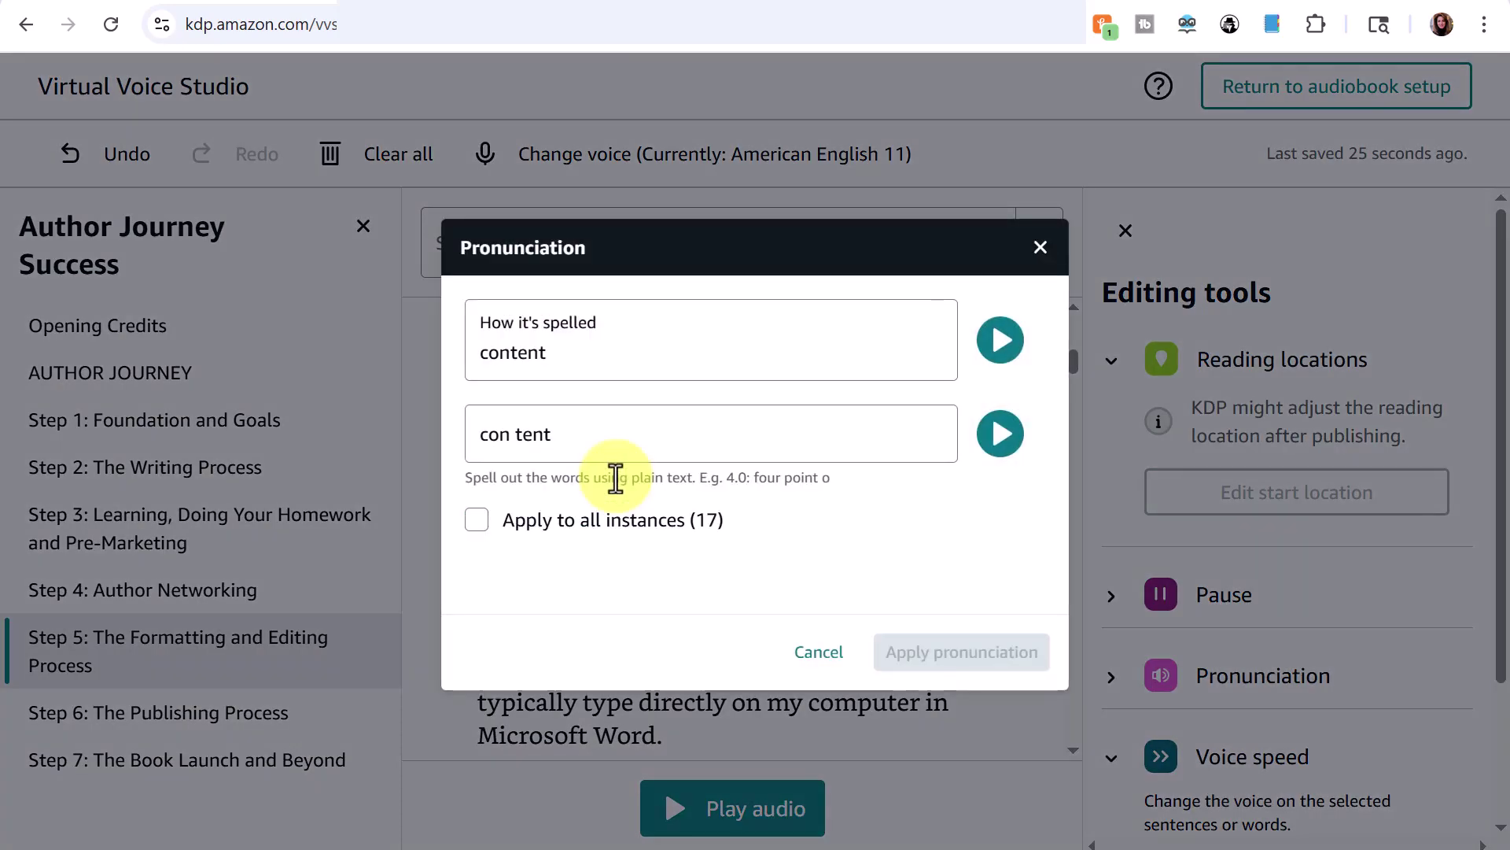
pyautogui.click(922, 477)
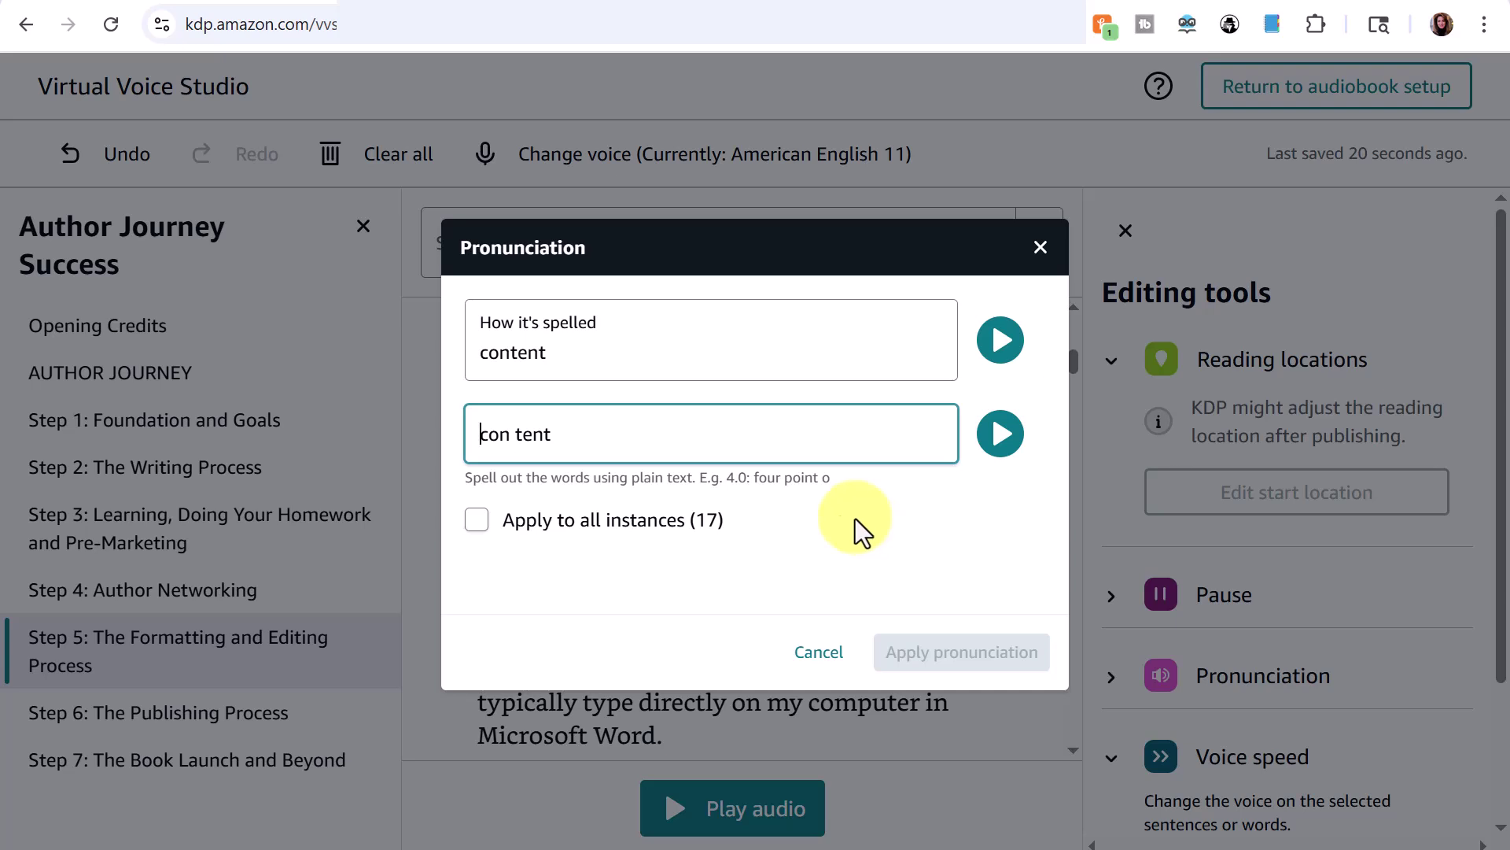
pyautogui.click(478, 526)
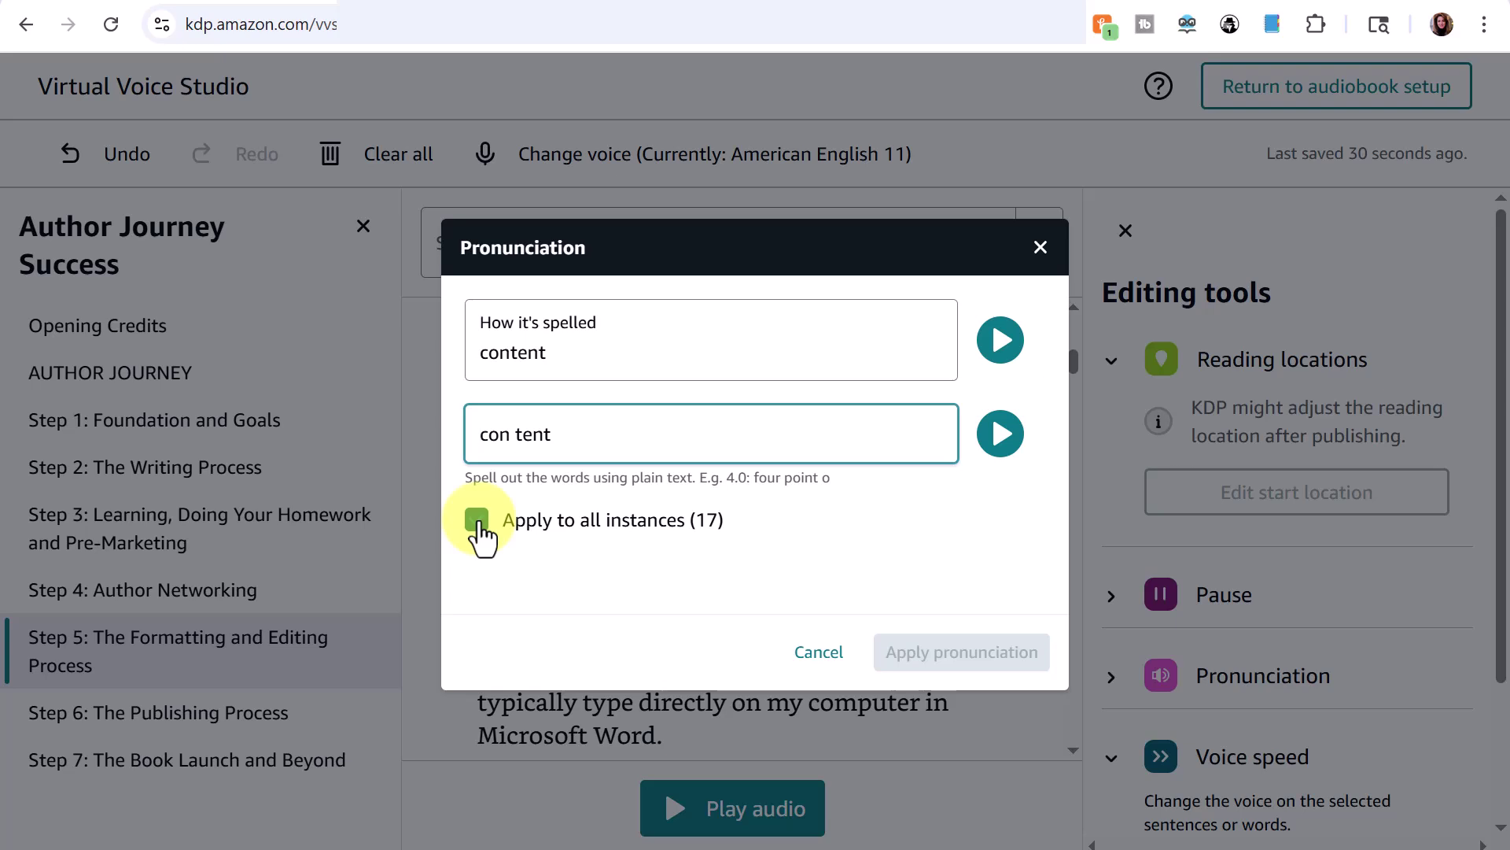
pyautogui.click(839, 604)
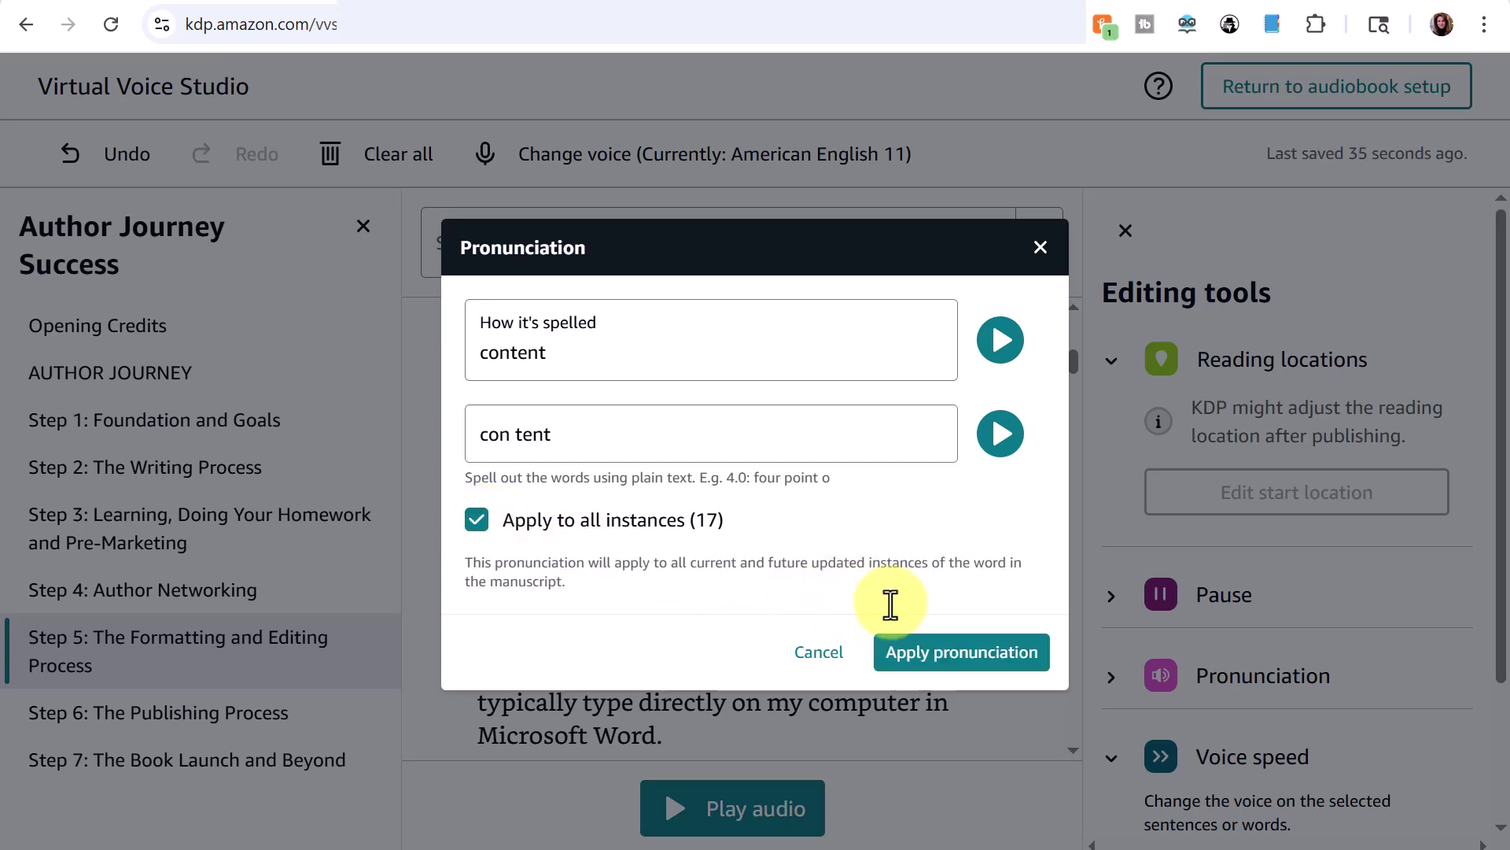
pyautogui.click(969, 655)
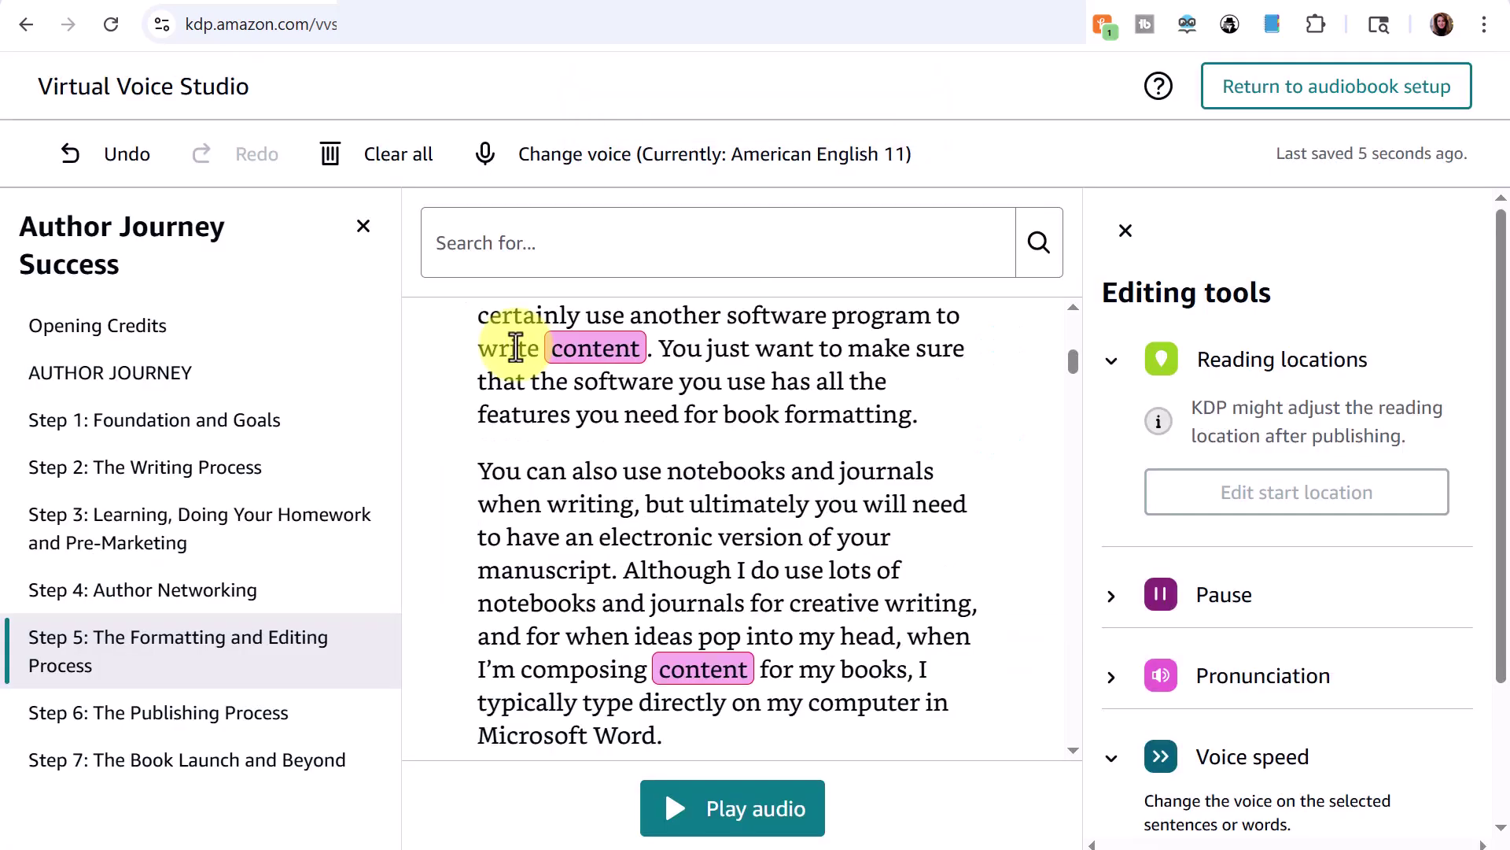
# Return to the audiobook setup page, save the changes, and publish the audiobook, dismissing the submission confirmation.
pyautogui.click(1318, 93)
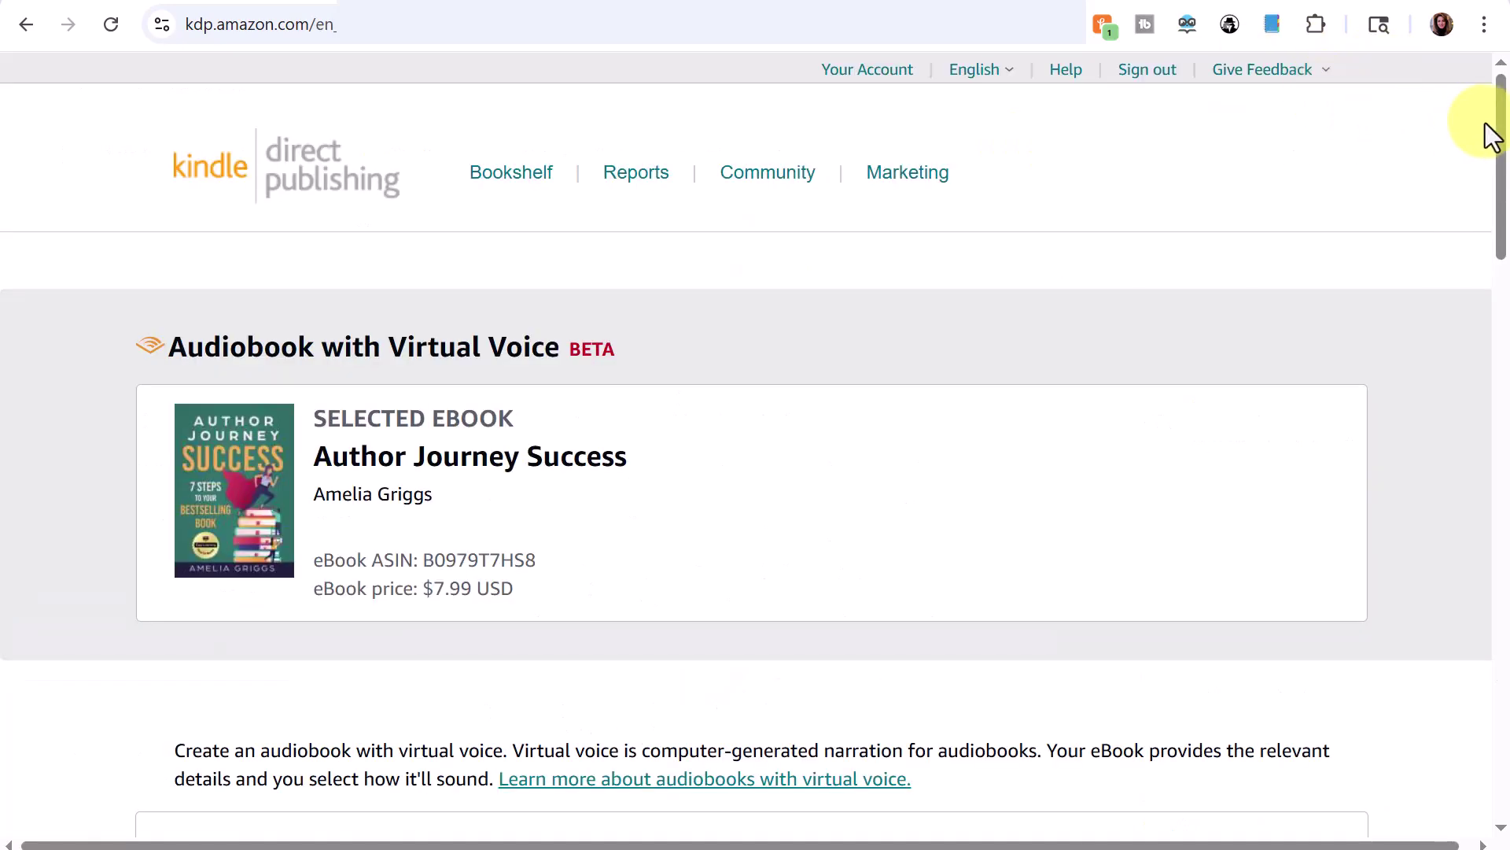
pyautogui.moveTo(1497, 118); pyautogui.dragTo(1490, 573)
pyautogui.scroll(-3, 1291, 414)
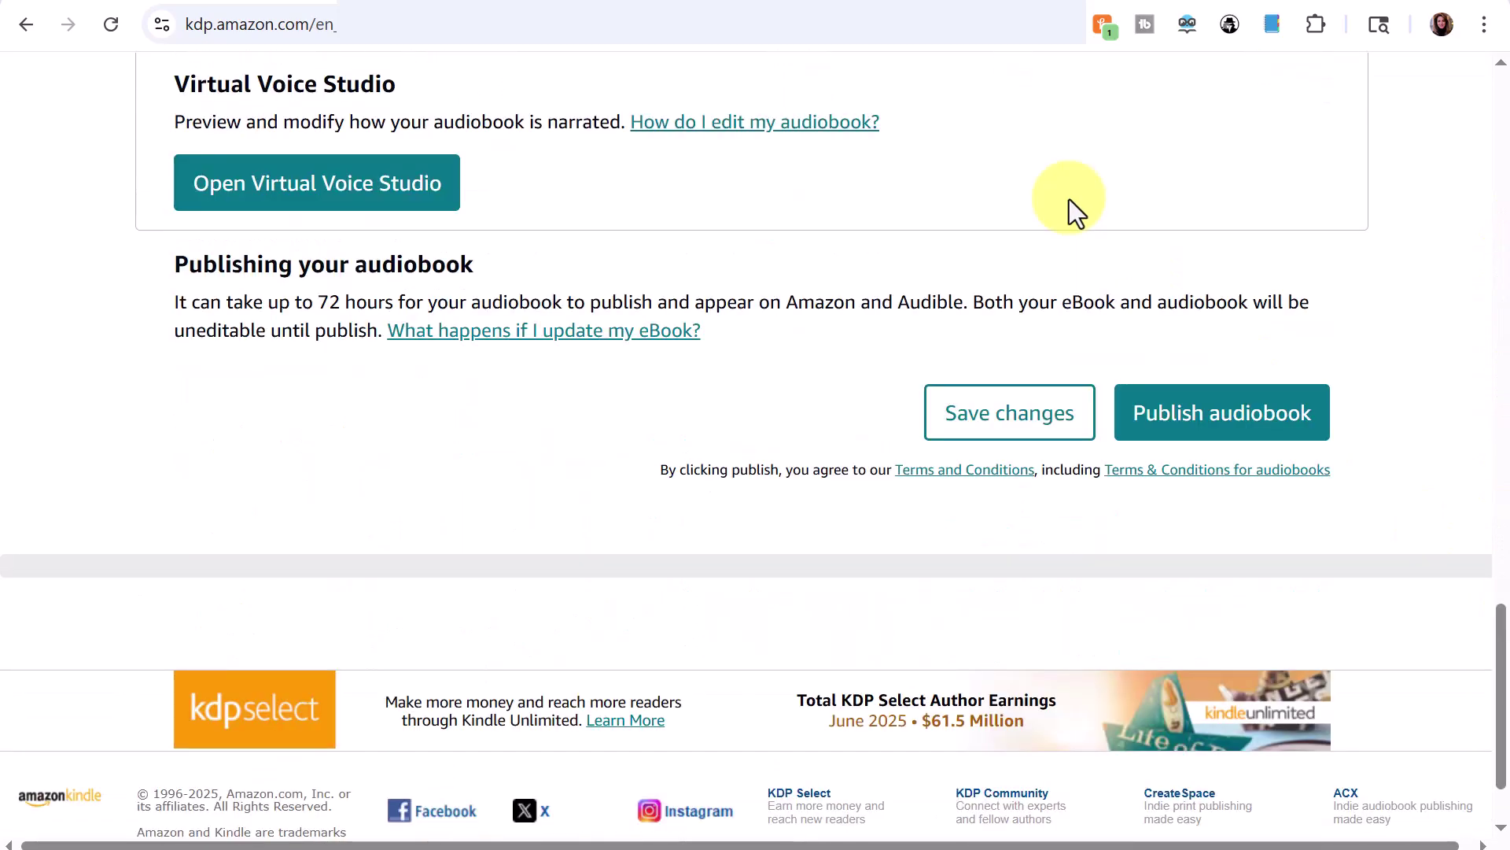
pyautogui.click(1023, 417)
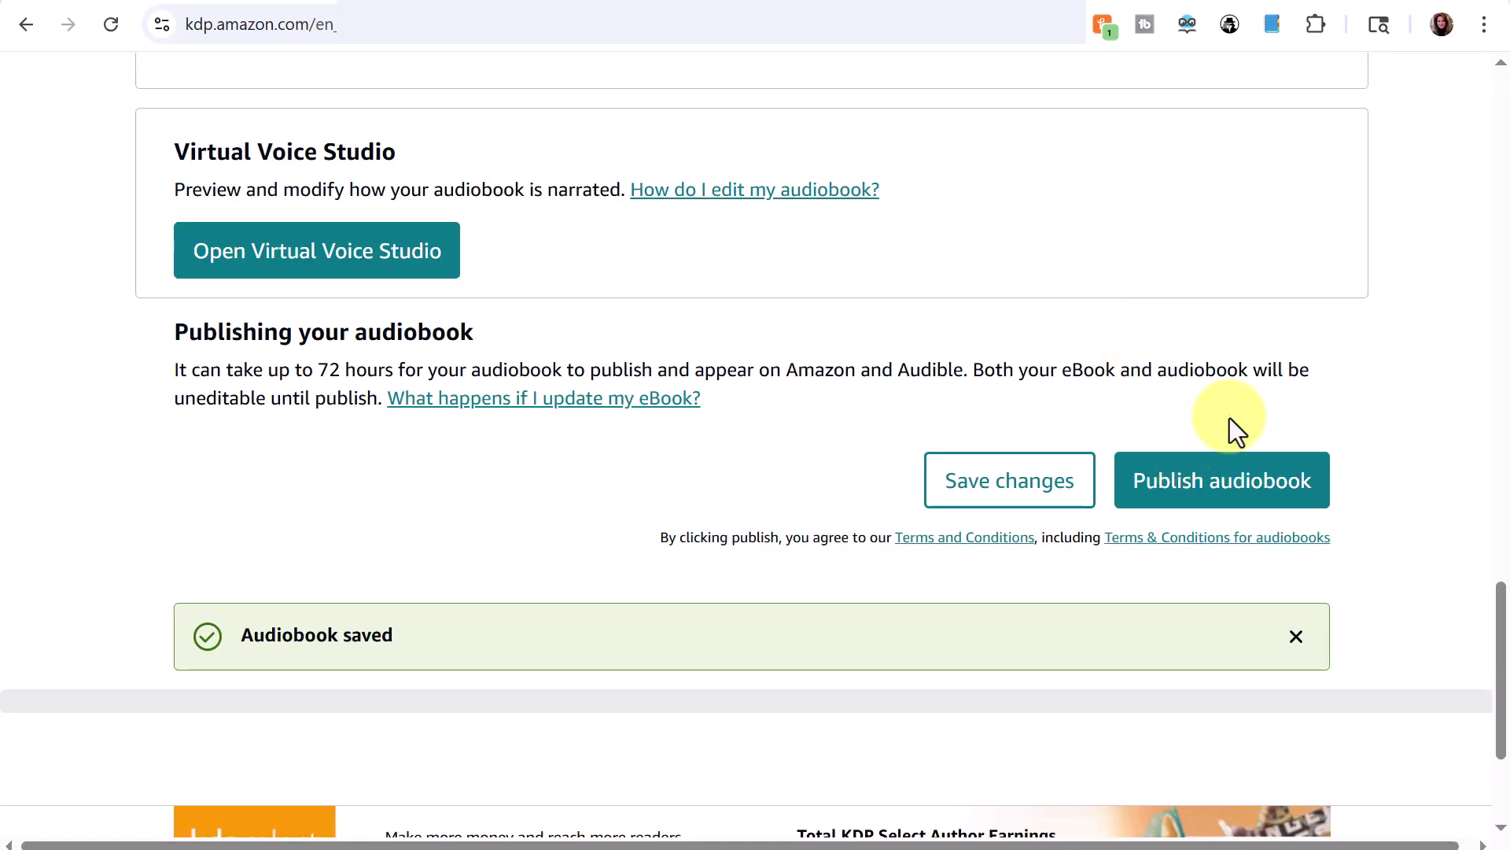
pyautogui.click(1194, 502)
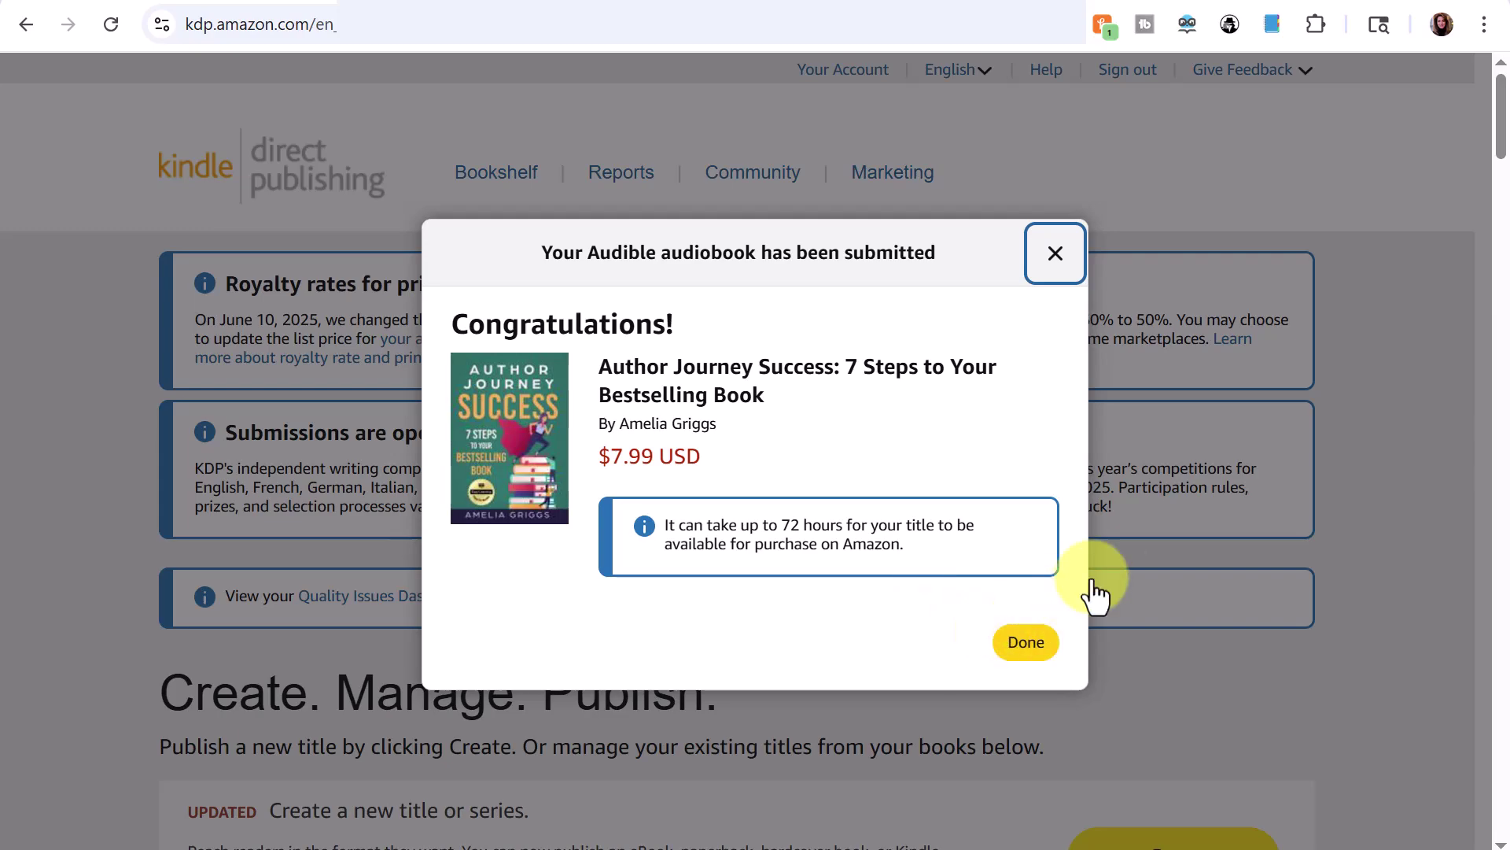
pyautogui.click(1030, 642)
# Check the status of the Author Journey Success formats on the Bookshelf.
pyautogui.click(1501, 177)
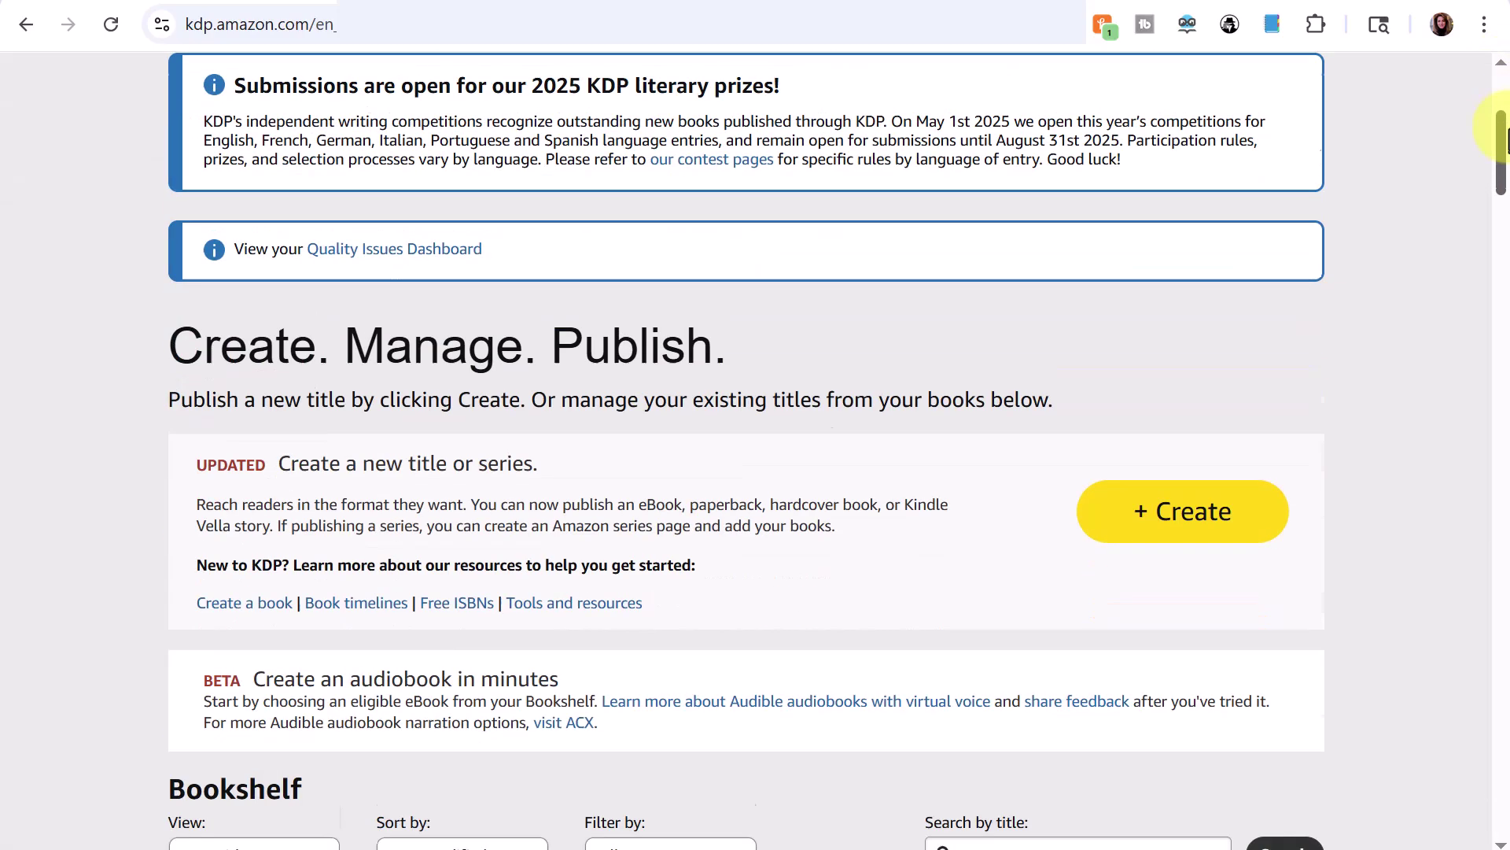
pyautogui.moveTo(1501, 177); pyautogui.dragTo(1501, 201)
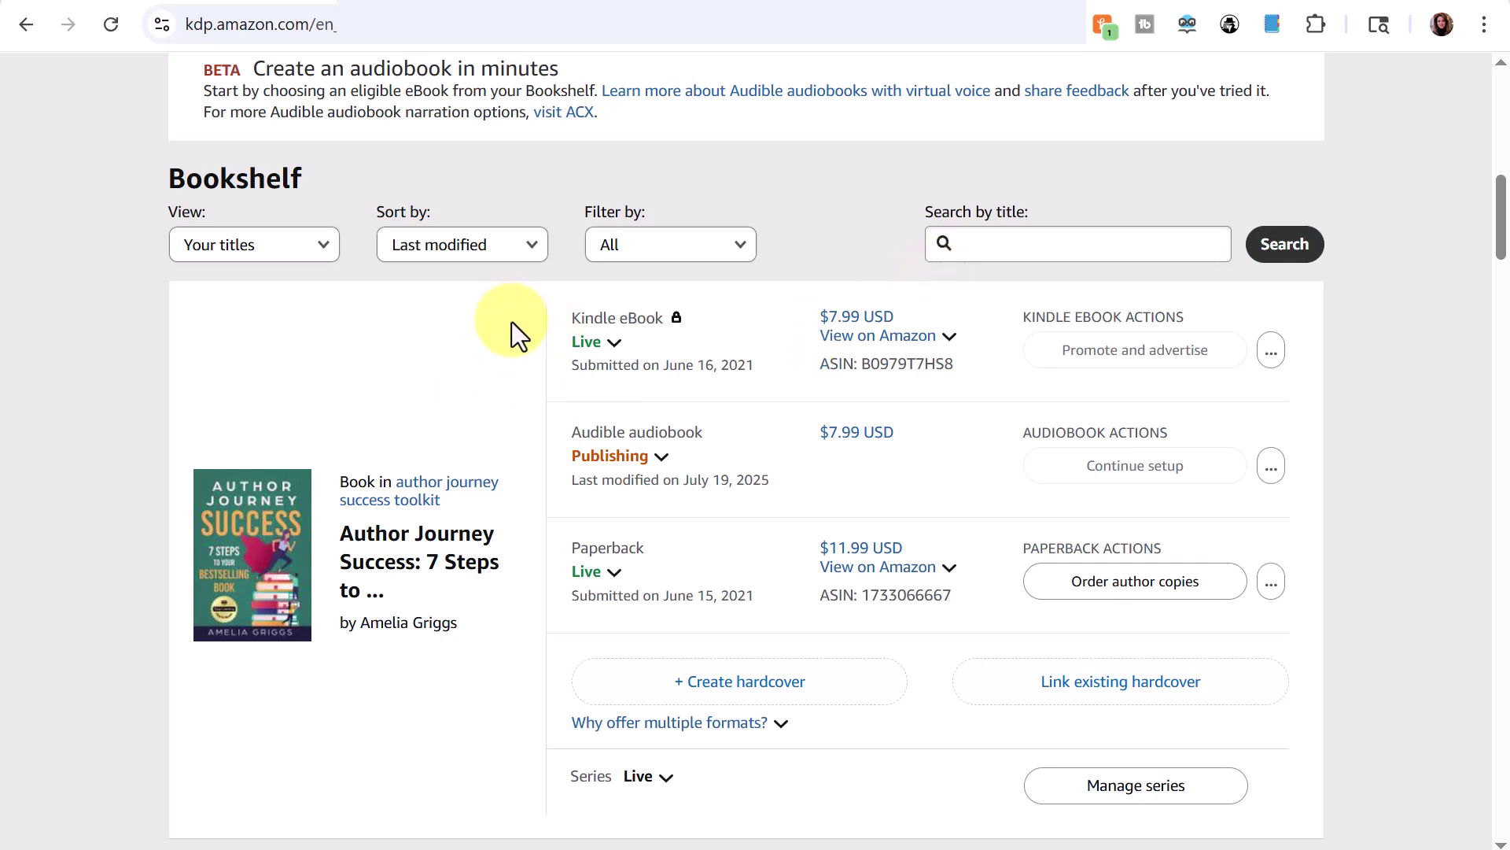
pyautogui.click(602, 338)
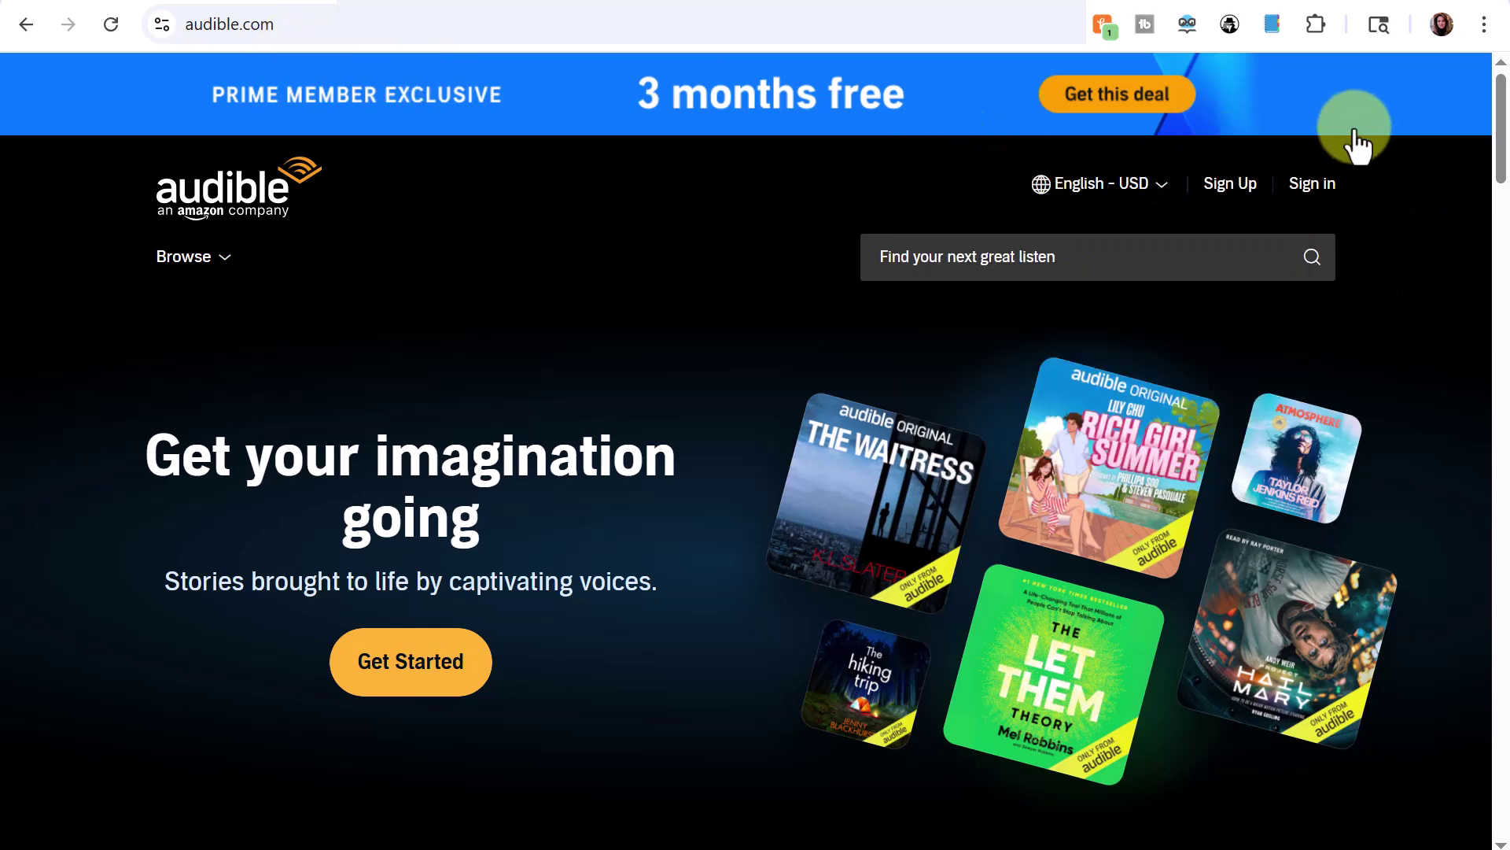
# Sign in to Audible and search the store for the author's name.
pyautogui.click(1307, 183)
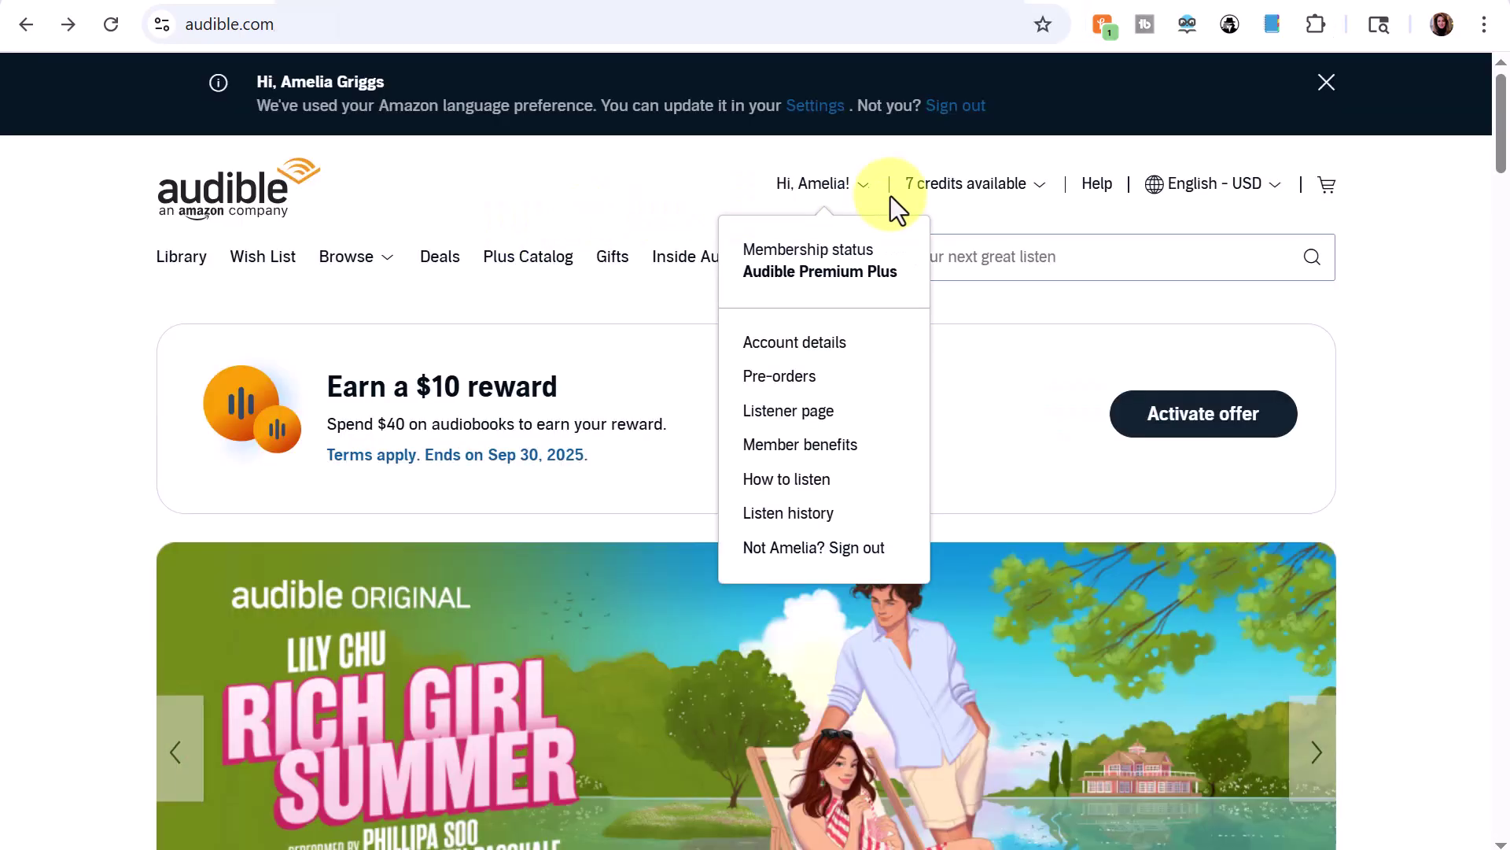
pyautogui.click(991, 258)
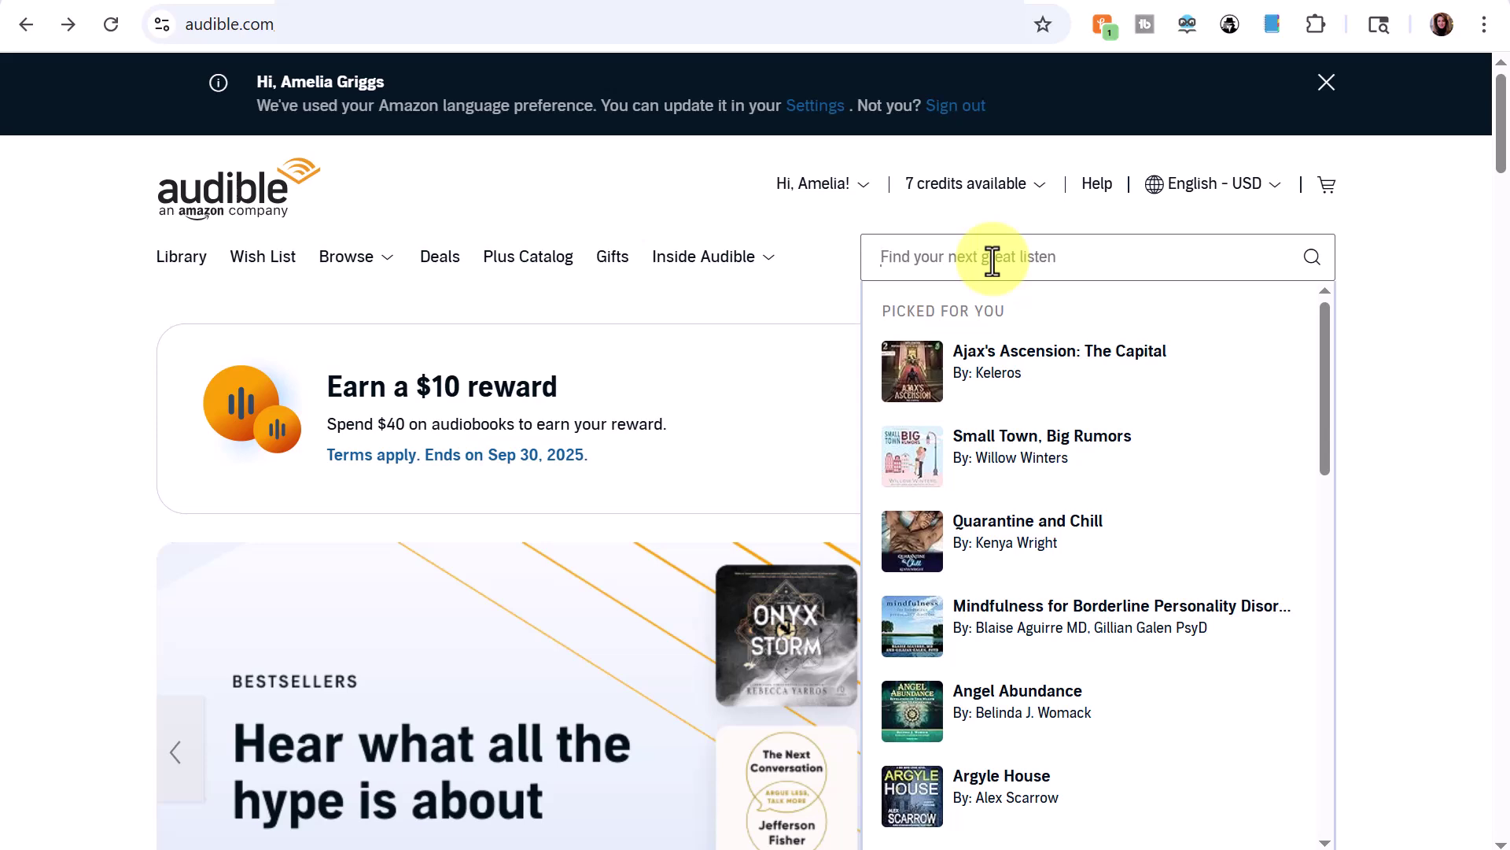
pyautogui.write('amelia gr')
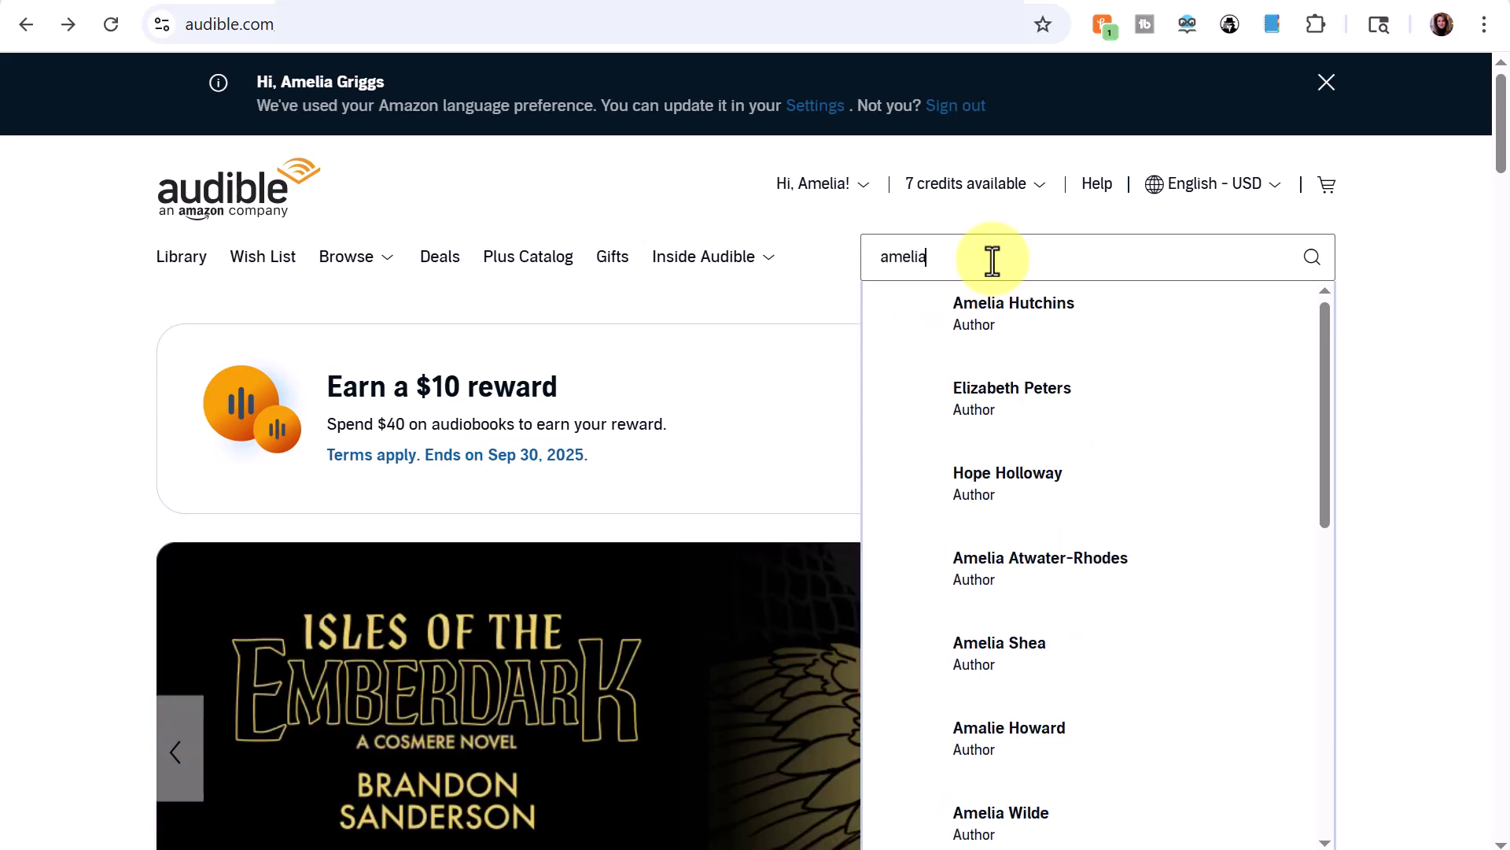
pyautogui.write('iggs')
pyautogui.press('Return')
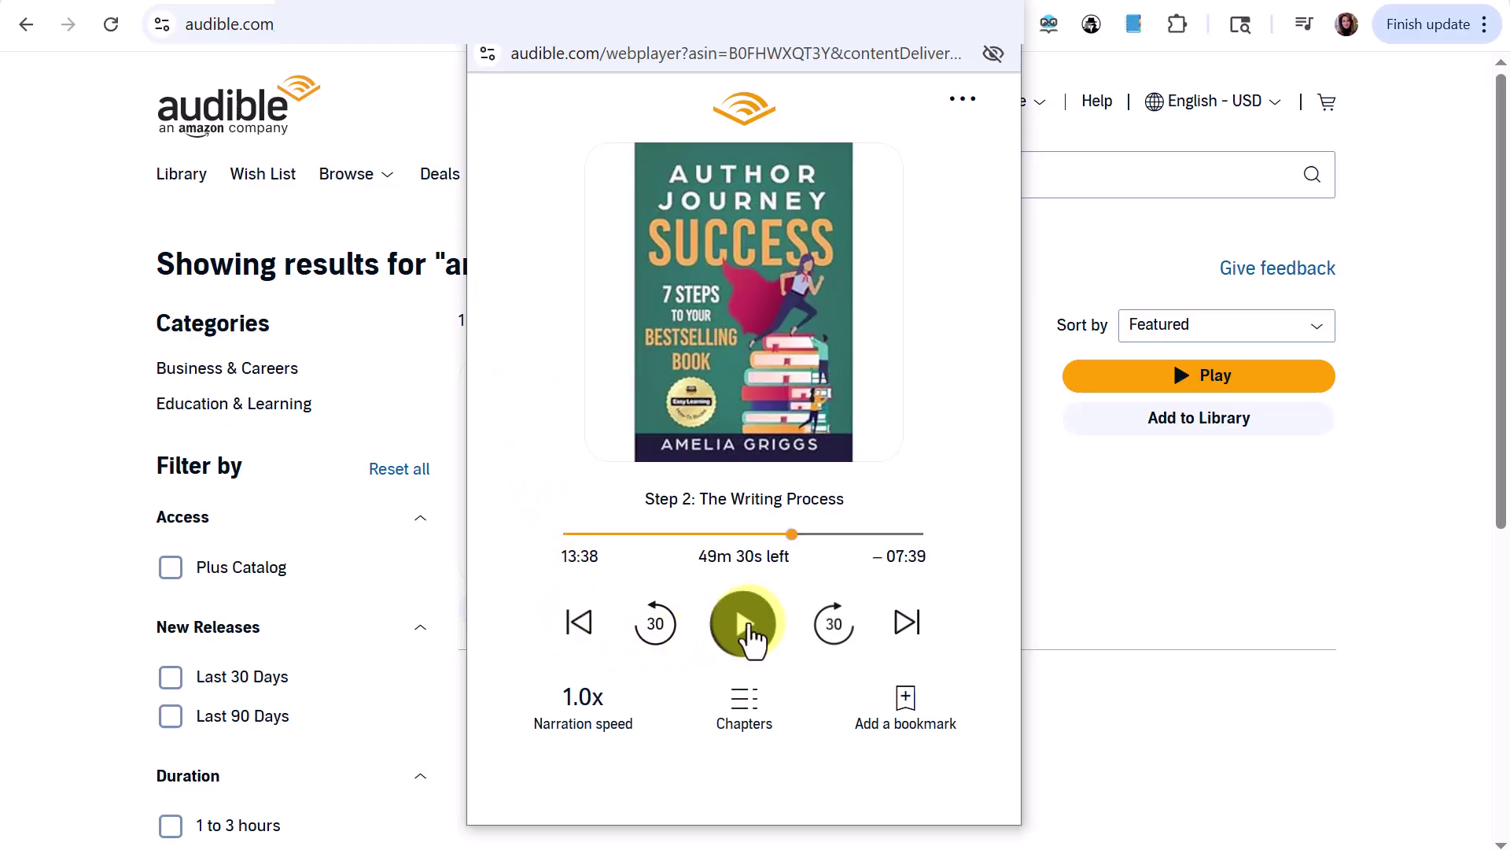
# Play part of the Step 2: The Writing Process chapter, set the narration speed to 1.5x and resume playback.
pyautogui.click(746, 629)
pyautogui.click(745, 630)
pyautogui.click(584, 702)
pyautogui.scroll(-3, 516, 512)
pyautogui.click(506, 465)
pyautogui.click(744, 623)
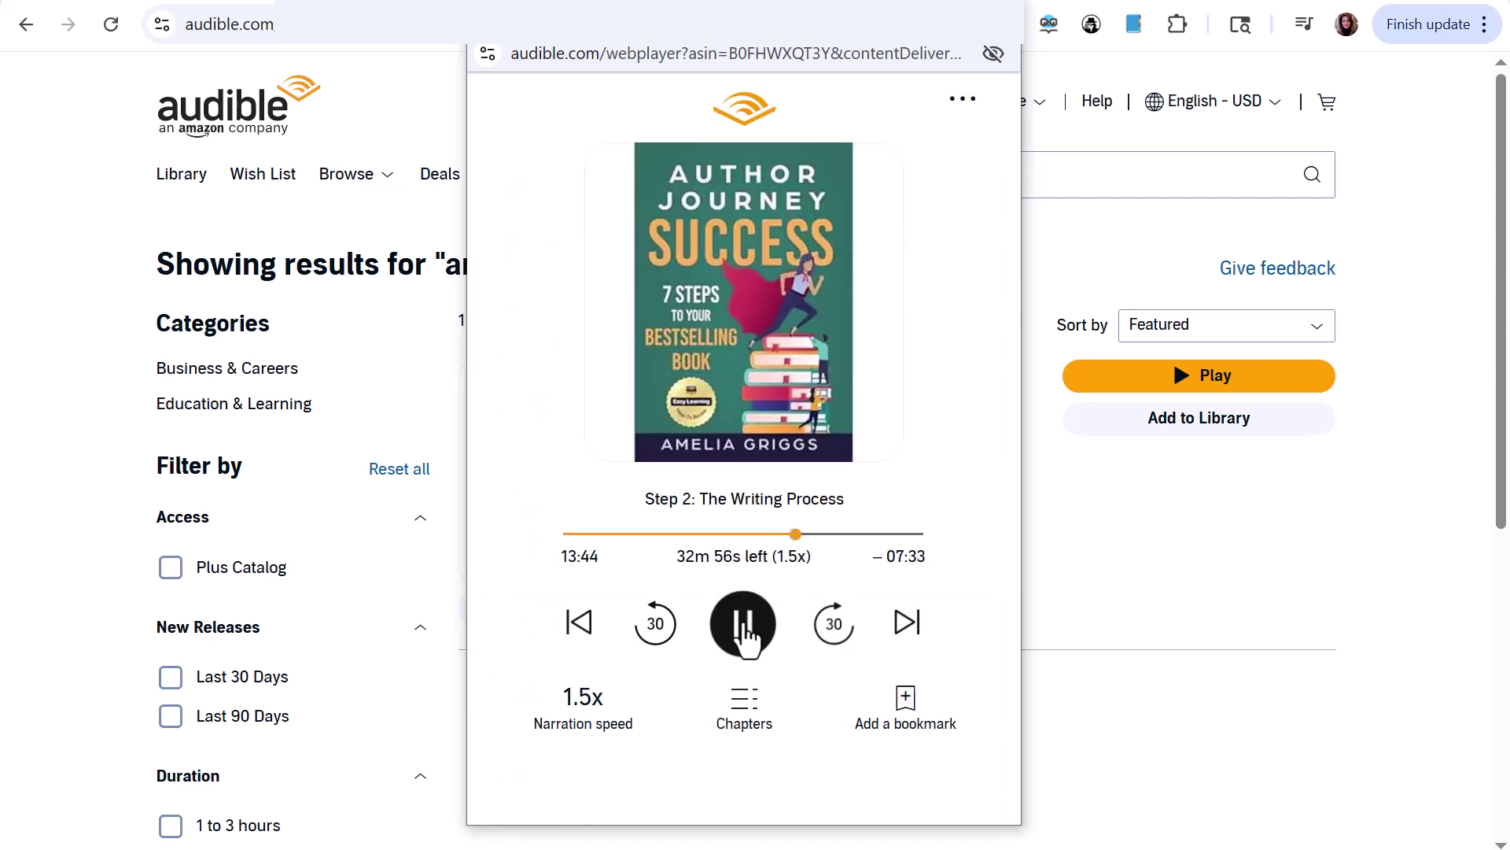
# Set the narration speed to 2.0x, play the Step 2 chapter at that speed and pause it.
pyautogui.click(743, 623)
pyautogui.click(586, 712)
pyautogui.scroll(-4, 519, 409)
pyautogui.click(504, 361)
pyautogui.click(744, 623)
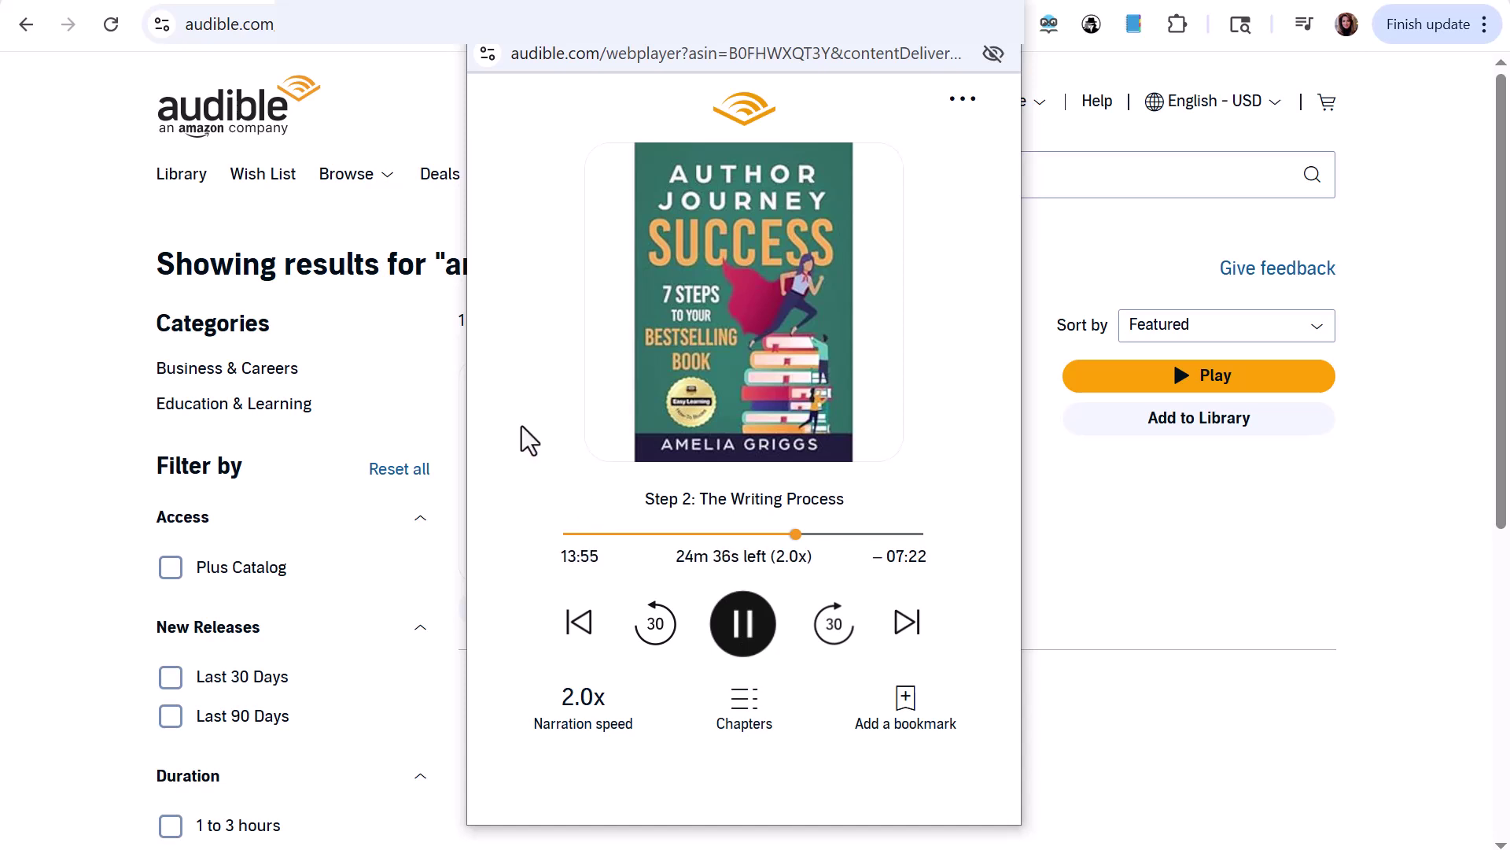
pyautogui.click(738, 630)
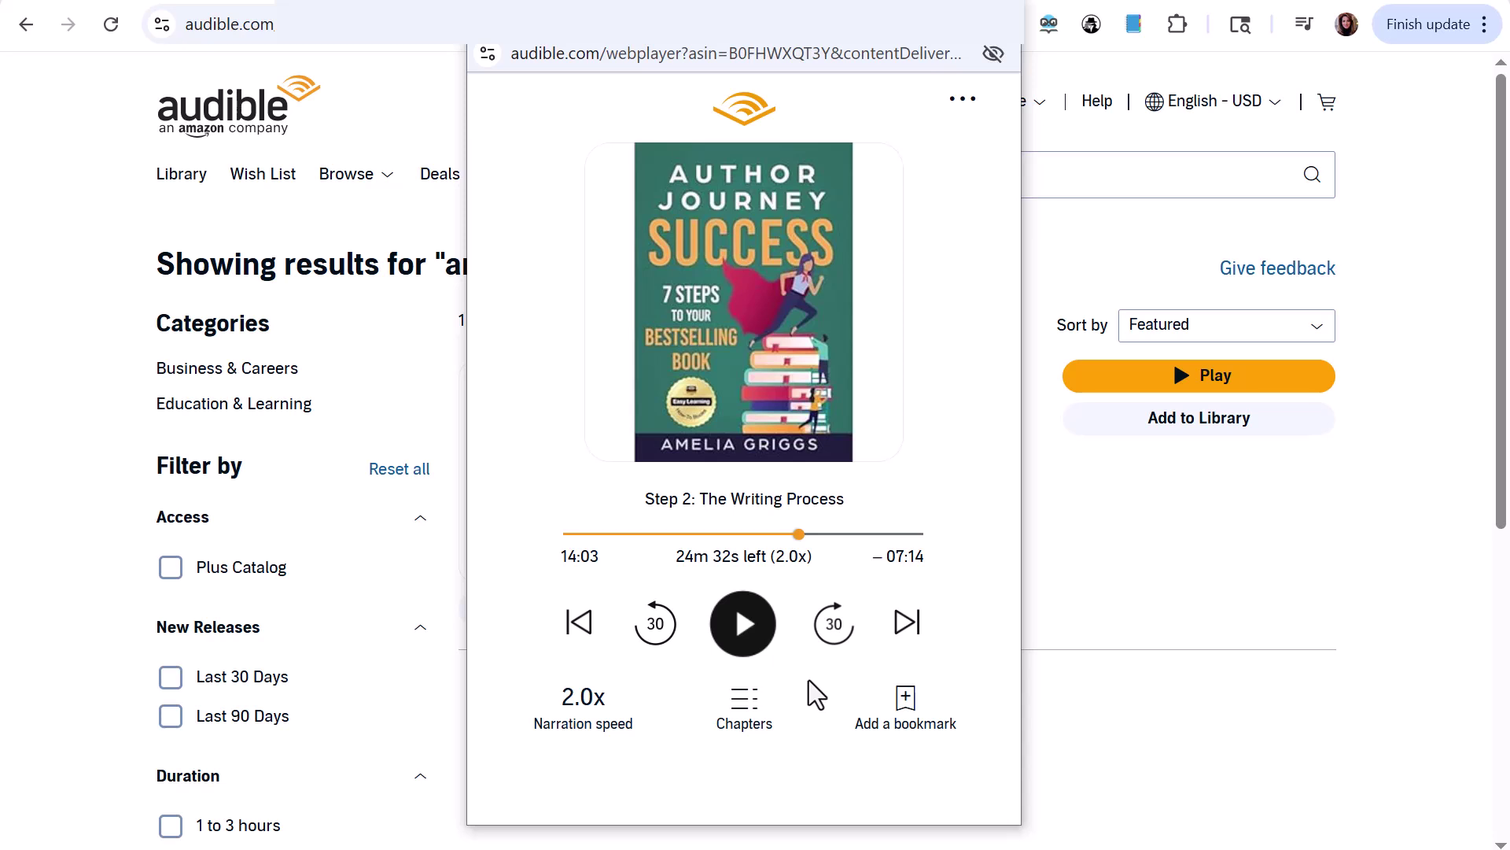